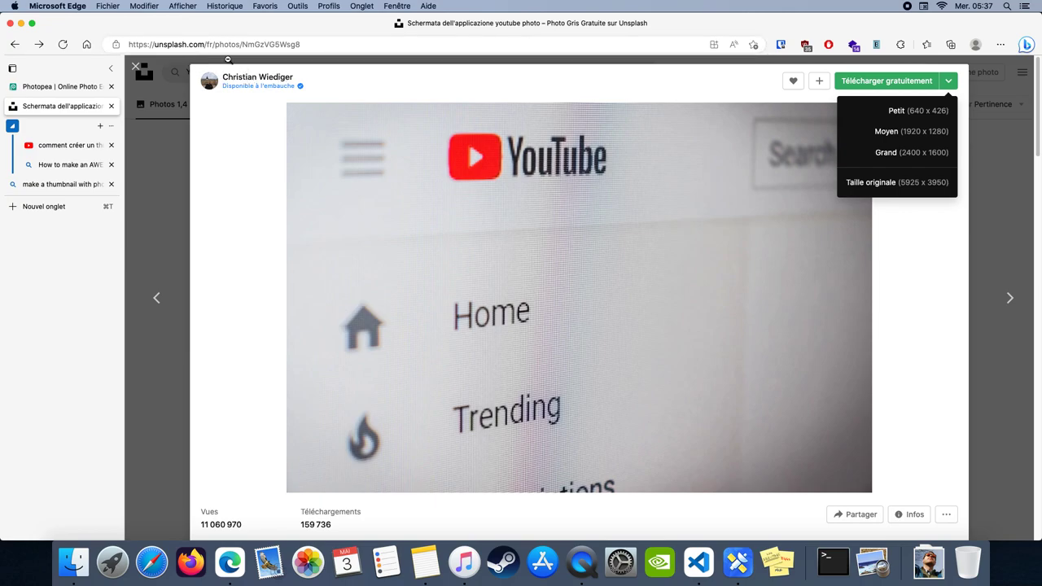
Download the YouTube screen photo from Unsplash at the Moyen (1920 x 1280) size and check the downloaded file.
left_click(187, 45)
left_click(239, 331)
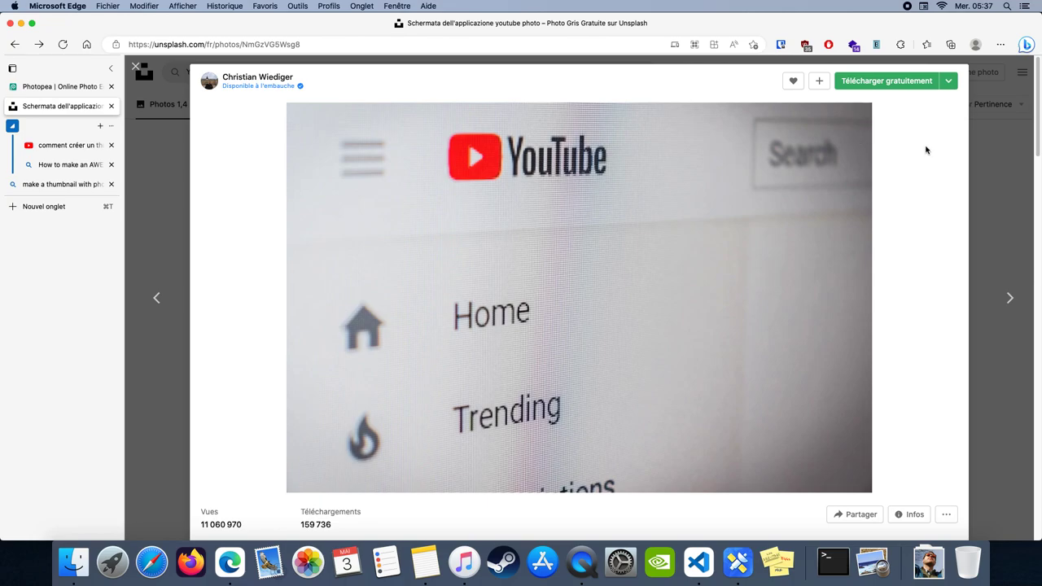
left_click(907, 513)
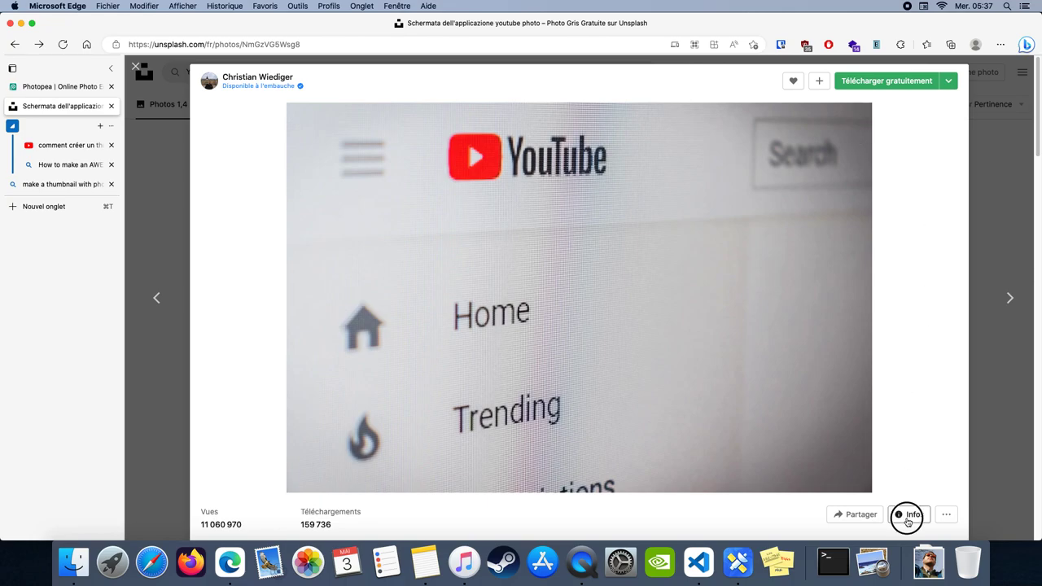
left_click(949, 81)
left_click(907, 131)
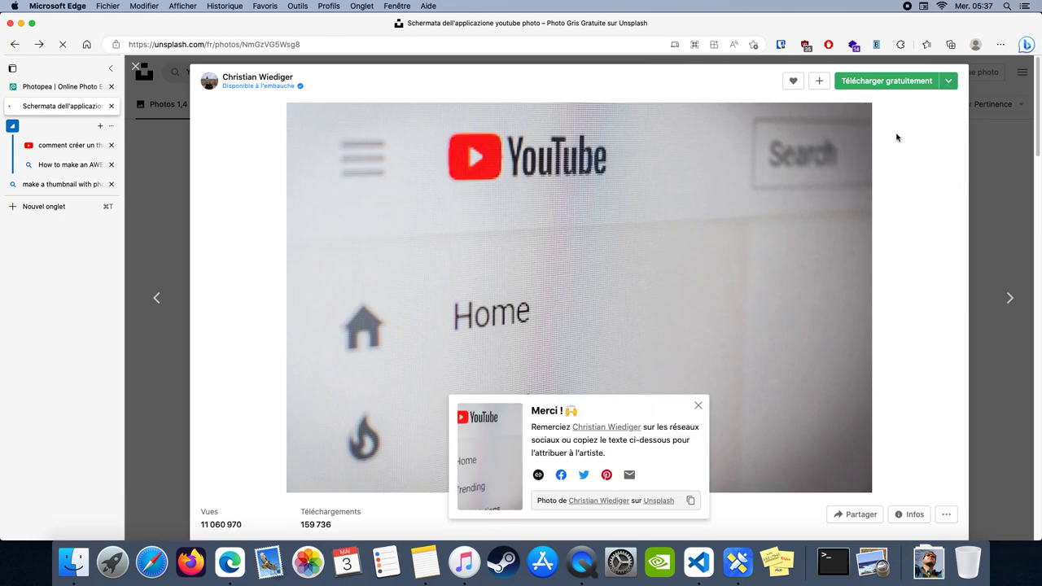
left_click(936, 554)
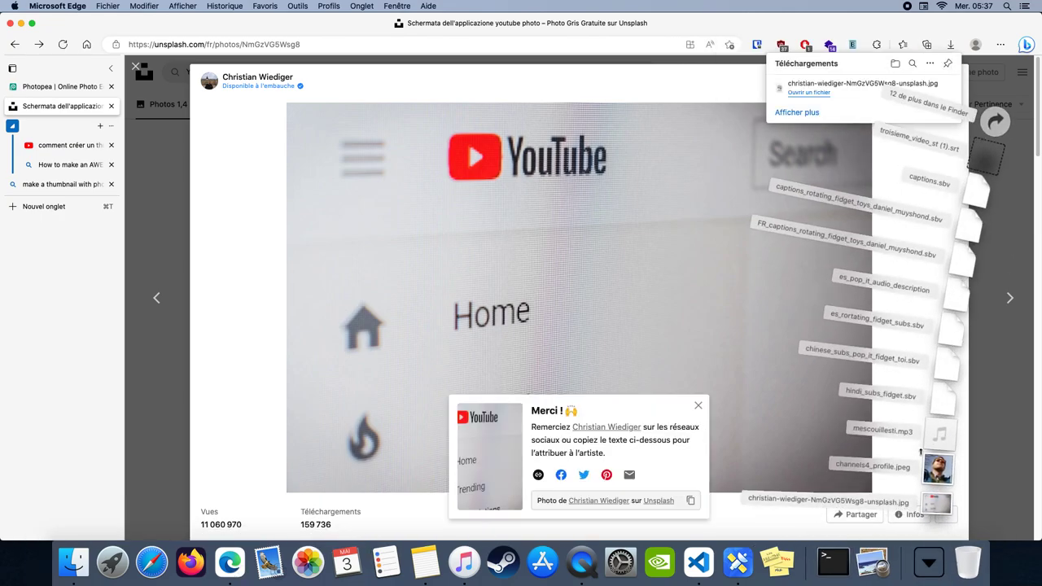
left_click(689, 157)
Switch to Photopea and open the downloaded Unsplash photo from the Téléchargements folder.
left_click(98, 91)
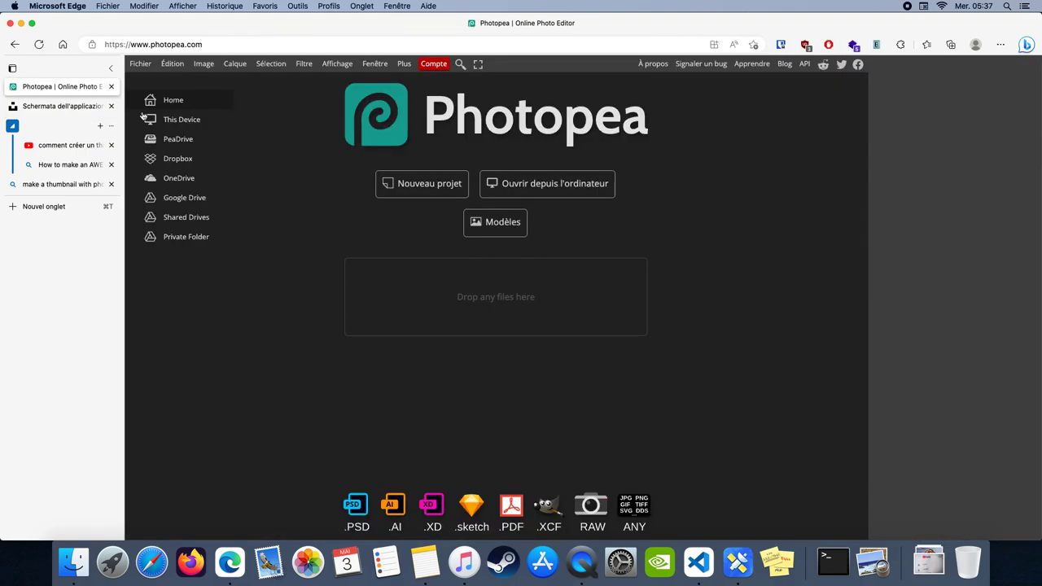
left_click(114, 69)
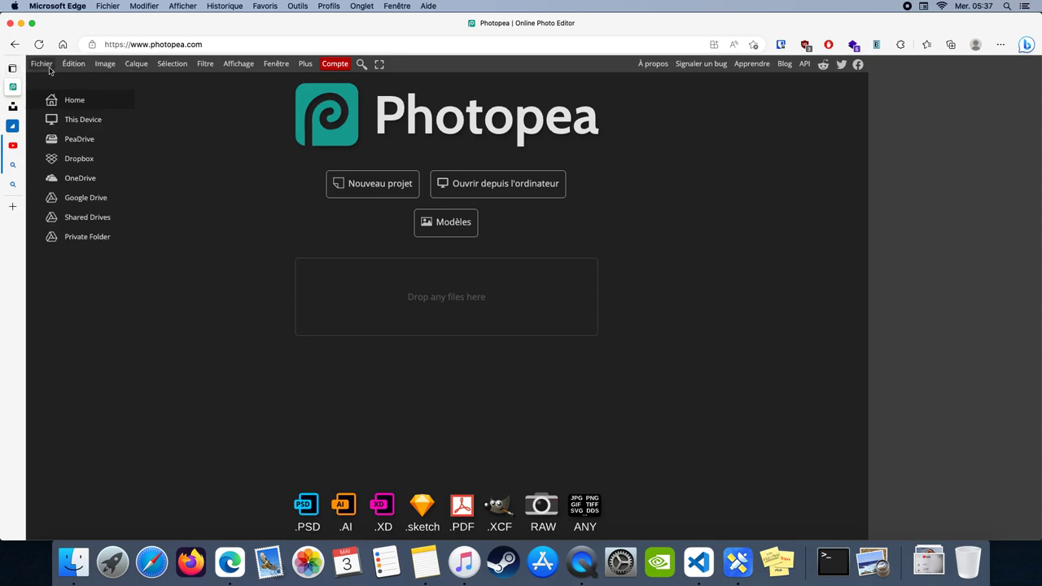
left_click(49, 68)
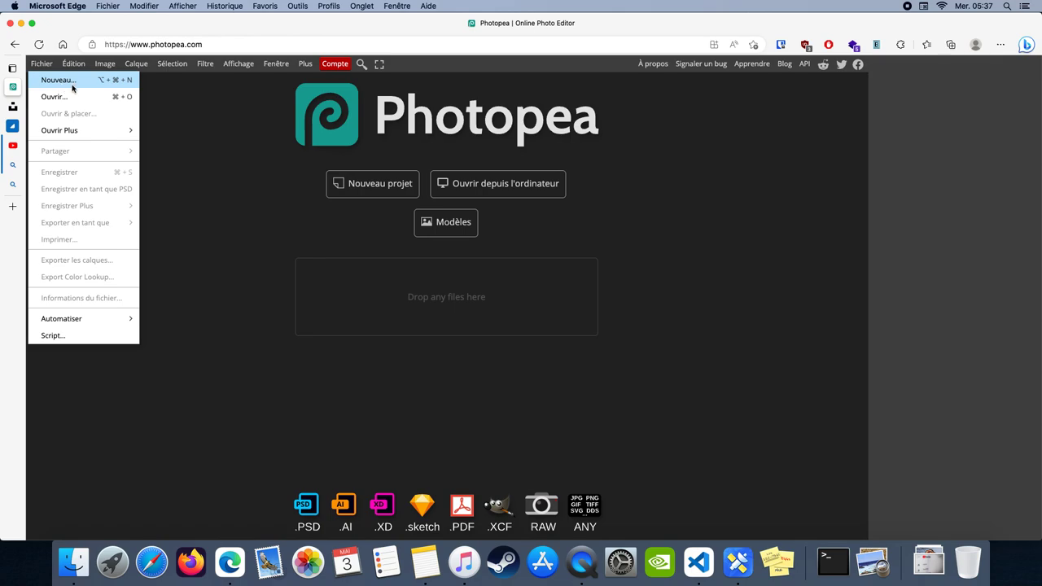
left_click(167, 111)
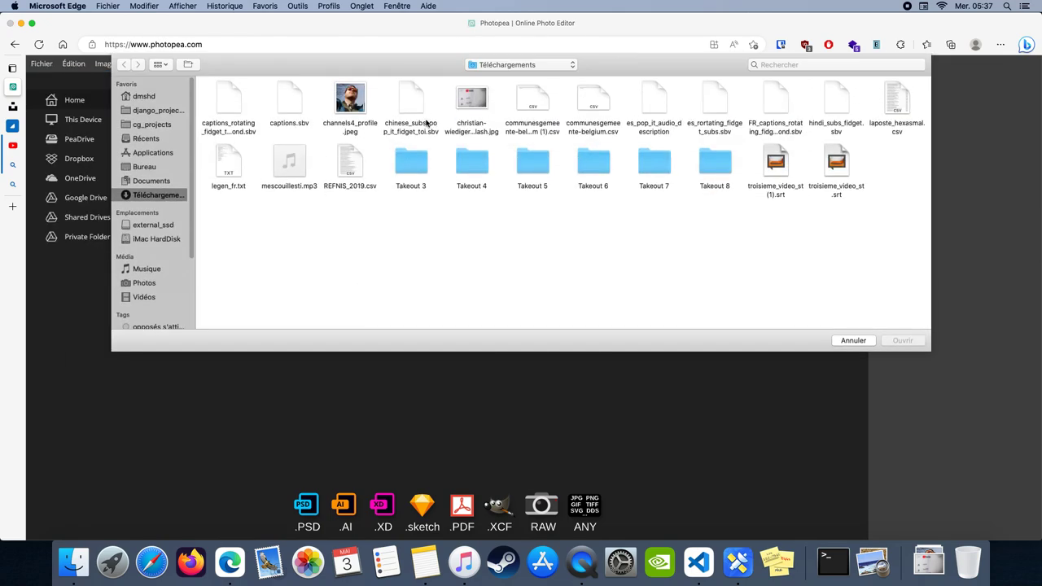
left_click(472, 102)
left_click(902, 342)
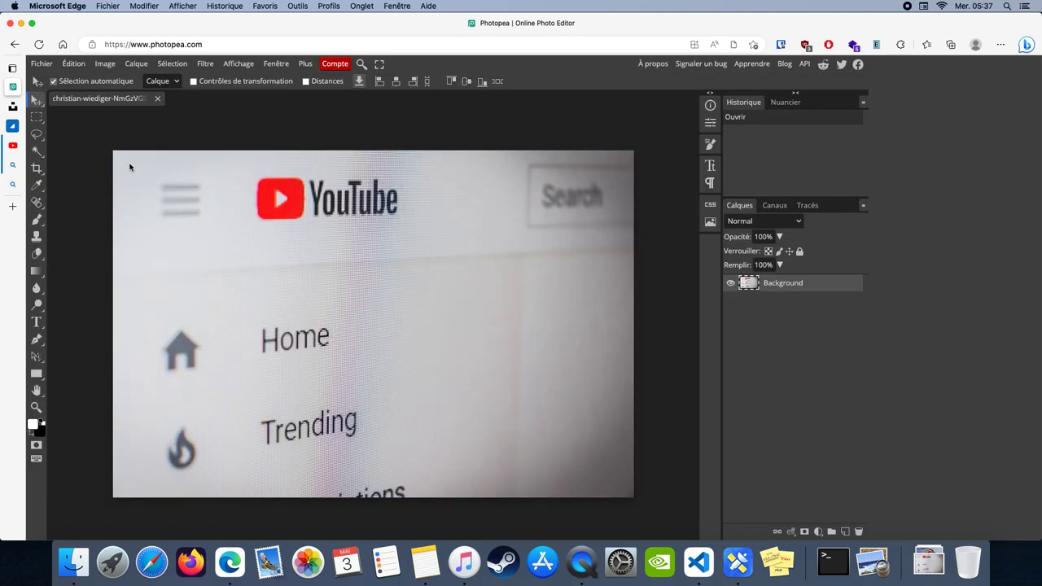
left_click(105, 64)
mouse_move(116, 82)
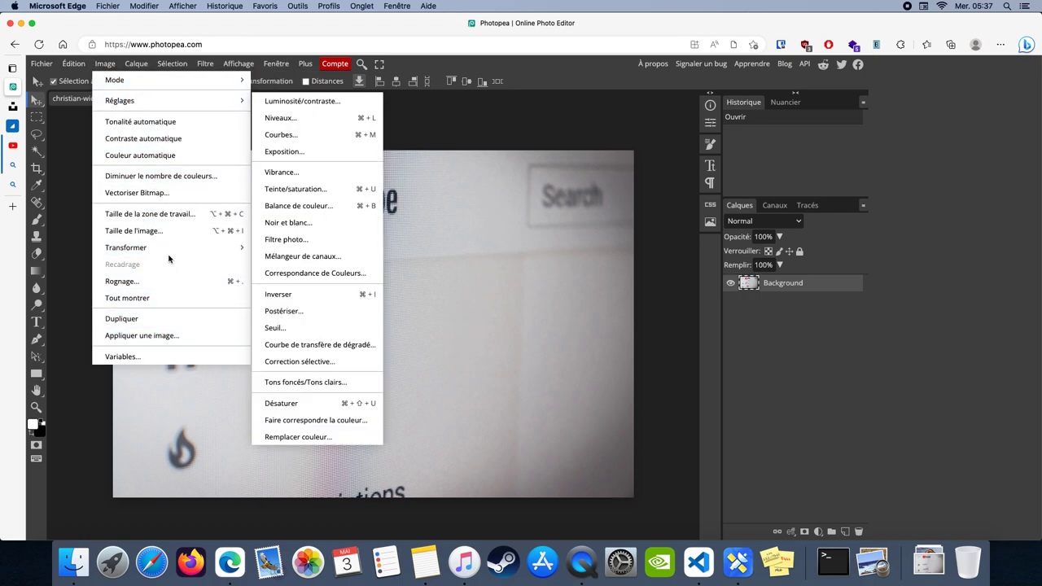
left_click(154, 231)
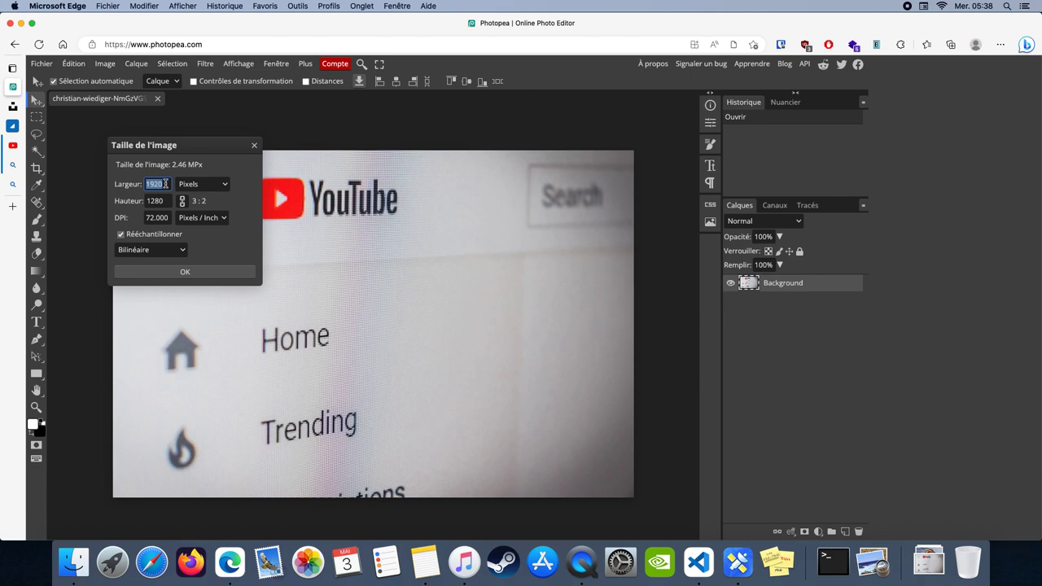
left_click(155, 201)
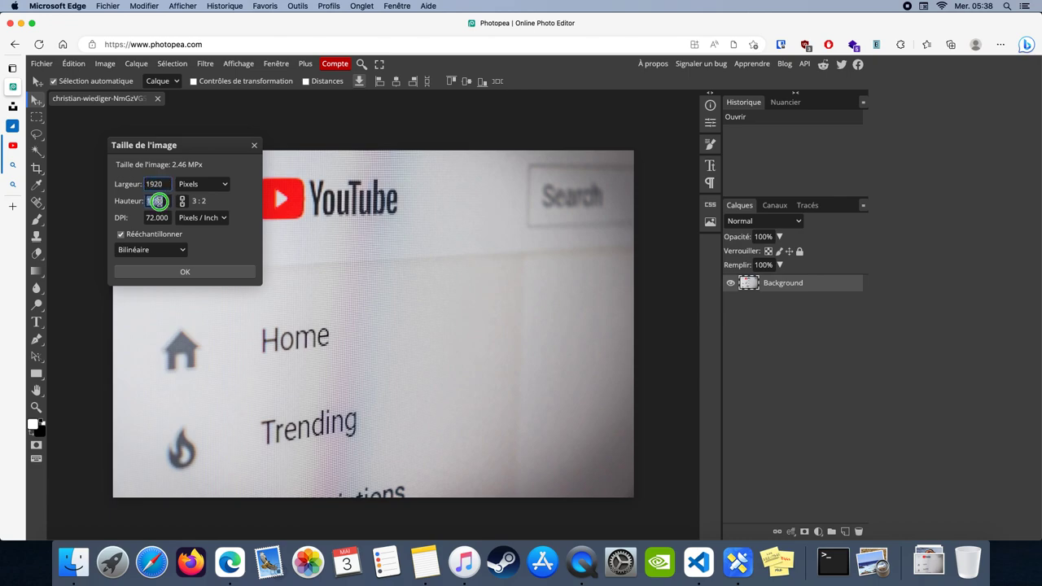
right_click(155, 202)
left_click(142, 152)
left_click(254, 146)
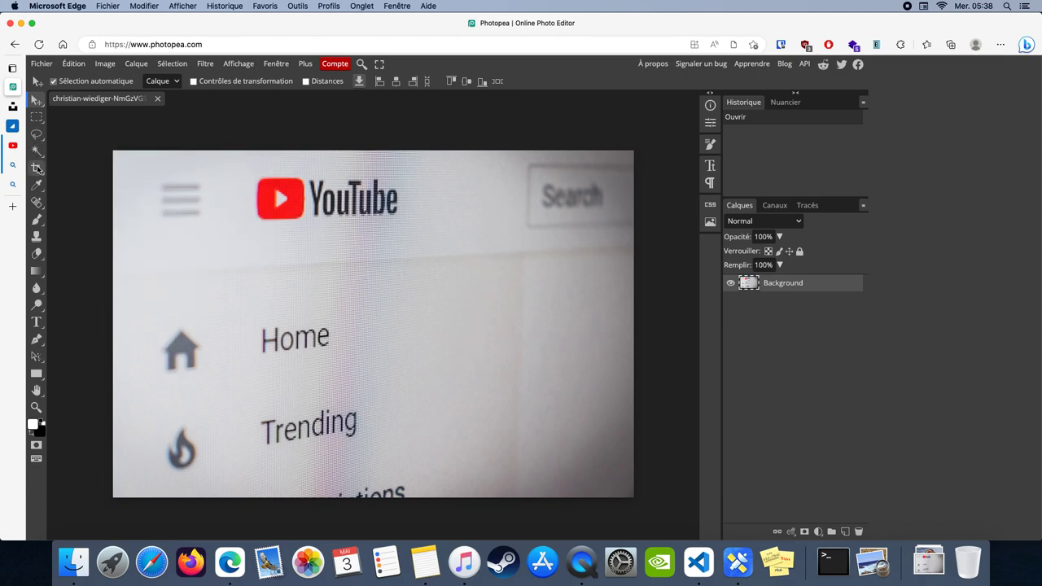
Set the Crop tool to a fixed size (Taille fixe) of 1280 by 720.
left_click(36, 167)
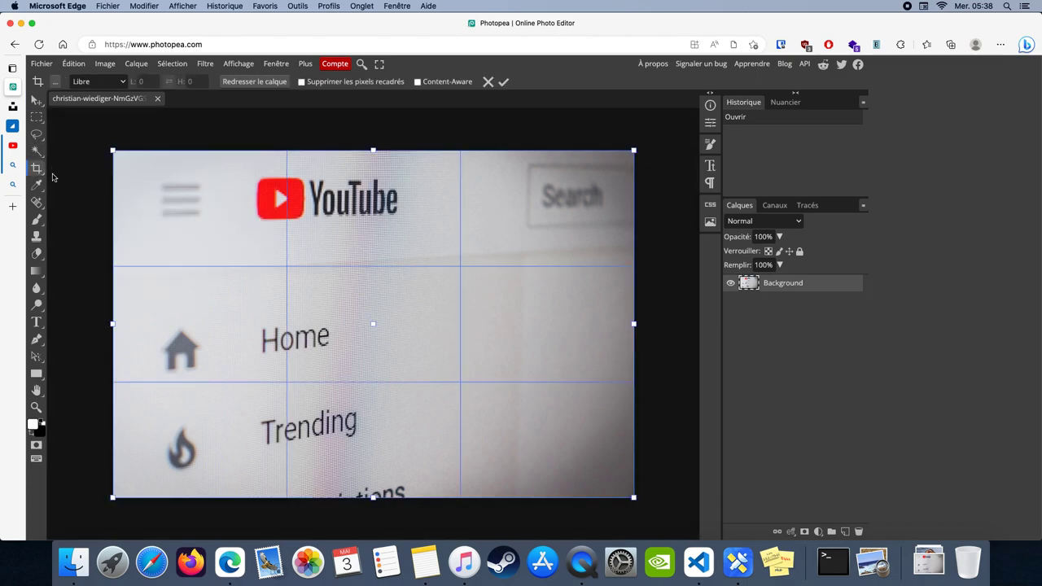
left_click(97, 85)
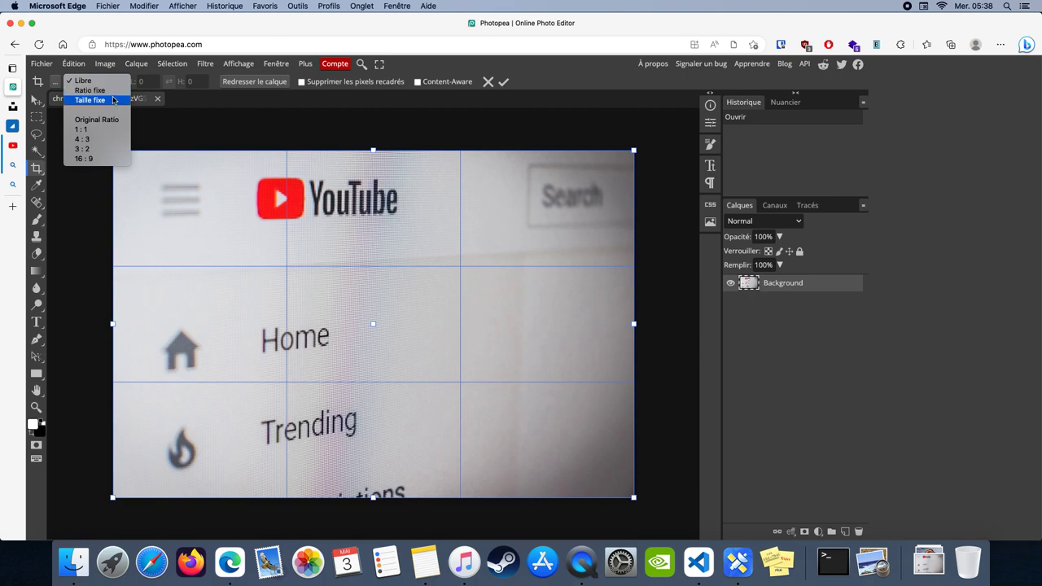
left_click(96, 100)
left_click(148, 82)
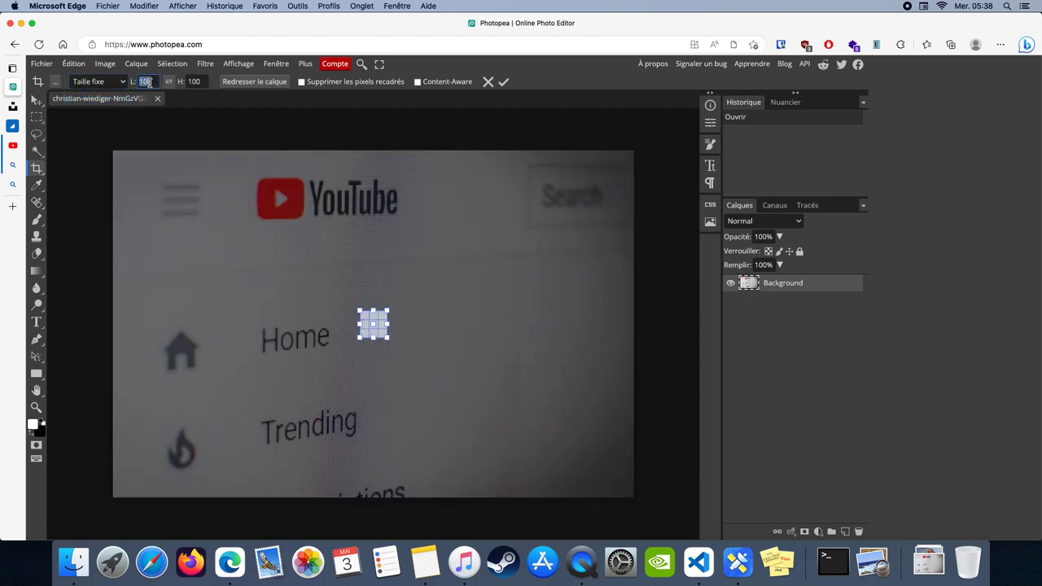
type("128")
left_click(198, 82)
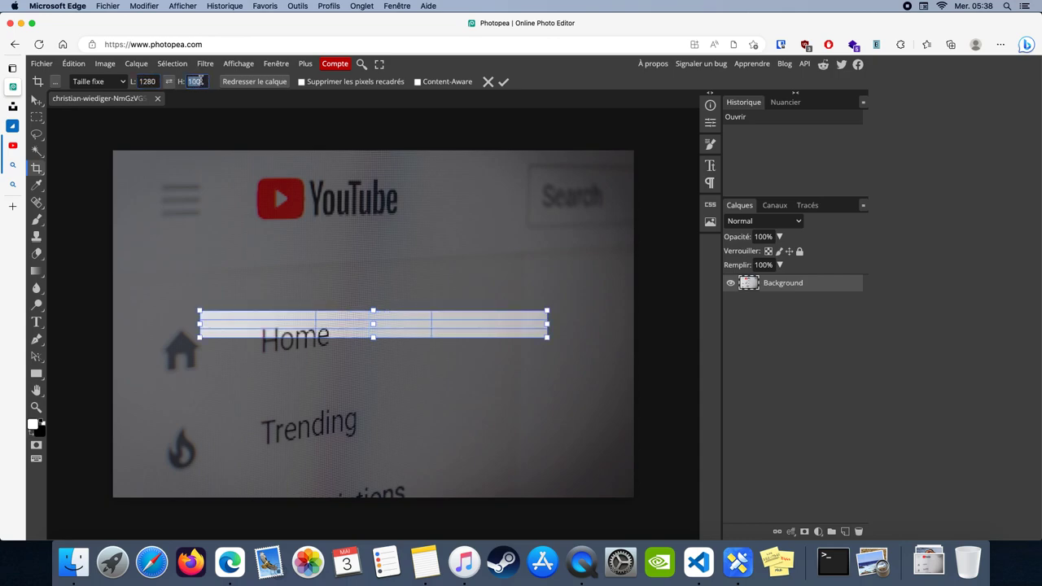
type("720")
key("Return")
Enlarge the crop frame to the photo's full width, place it slightly below the upper edge and apply the crop.
left_click_drag(316, 304, 229, 227)
left_click_drag(460, 345, 628, 455)
mouse_move(533, 390)
left_mouse_down()
mouse_move(493, 391)
mouse_move(486, 361)
mouse_move(539, 414)
mouse_move(528, 445)
mouse_move(532, 394)
left_mouse_up()
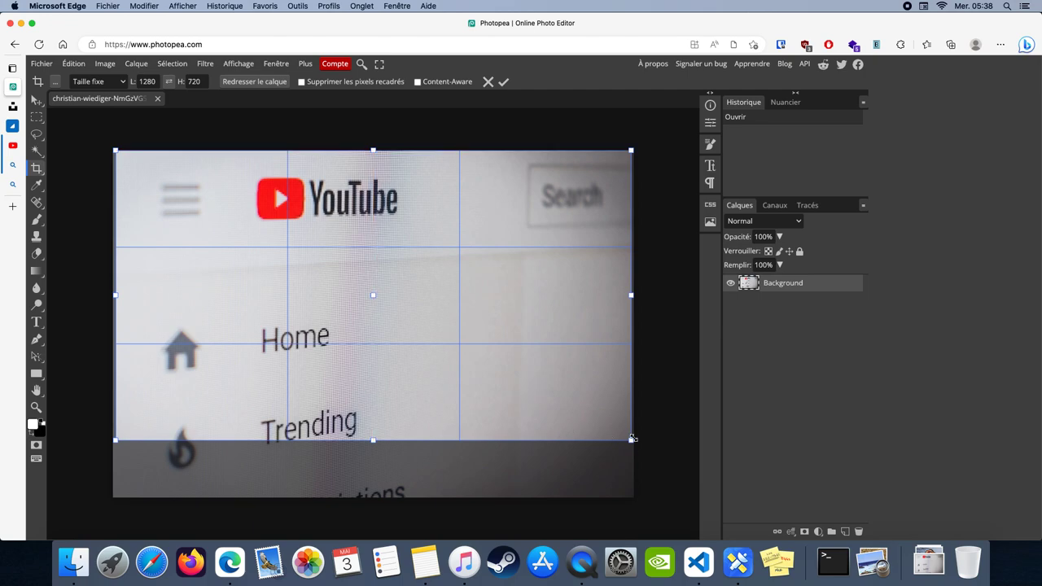
mouse_move(632, 438)
left_mouse_down()
mouse_move(617, 405)
mouse_move(633, 442)
left_mouse_up()
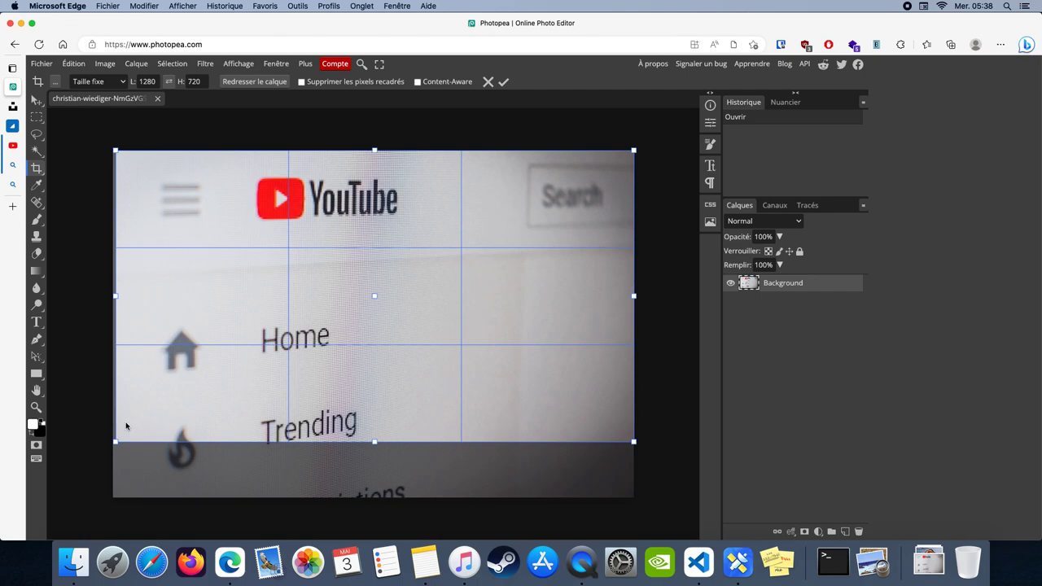
left_click_drag(115, 438, 113, 443)
left_click_drag(295, 365, 298, 374)
left_click_drag(461, 330, 460, 334)
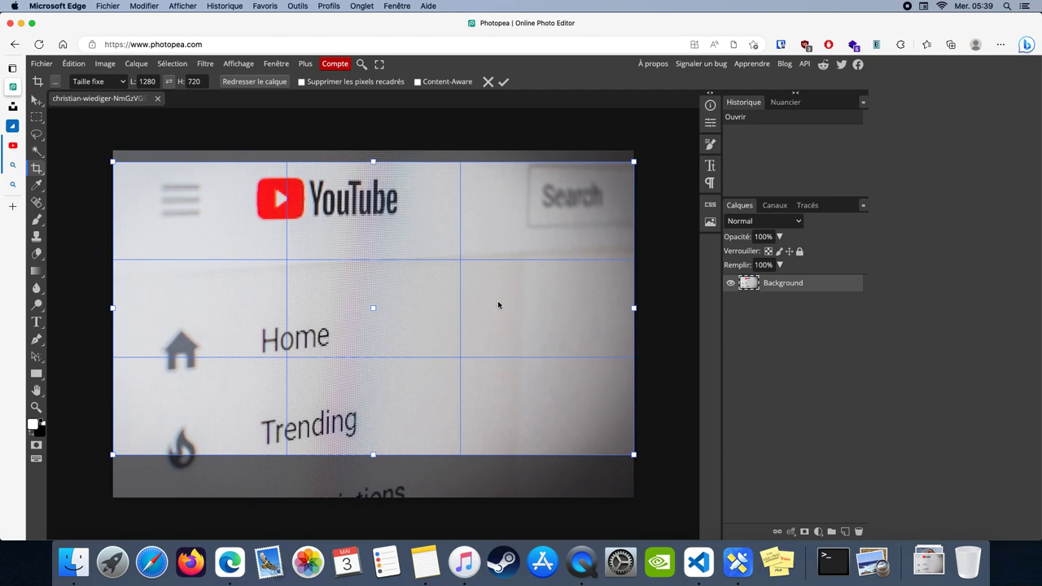
key("Return")
Look at the YouTube results for "comment créer un thumbnail" and return to Photopea.
left_click_drag(479, 305, 10, 150)
left_click(12, 146)
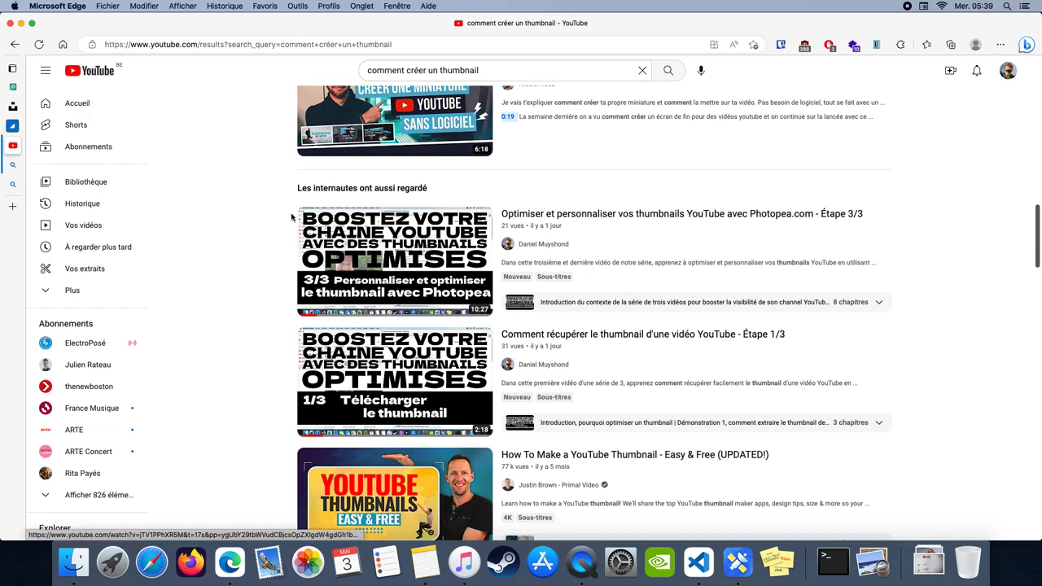
left_click(12, 87)
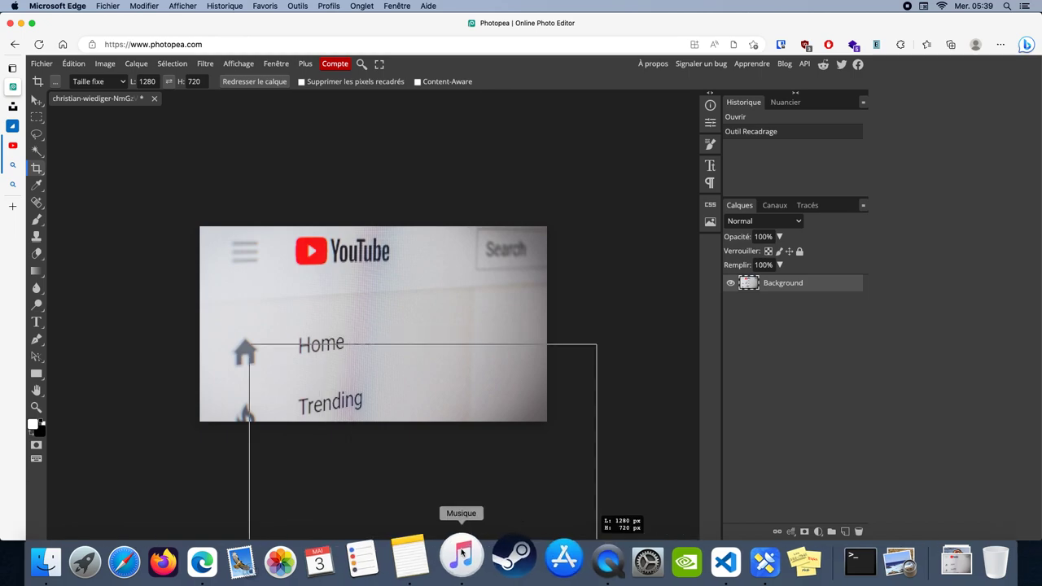
Copy the title "Concevoir un thumbnail PERCUTANT et original" from the note in Notes and return to Photopea.
left_click(423, 557)
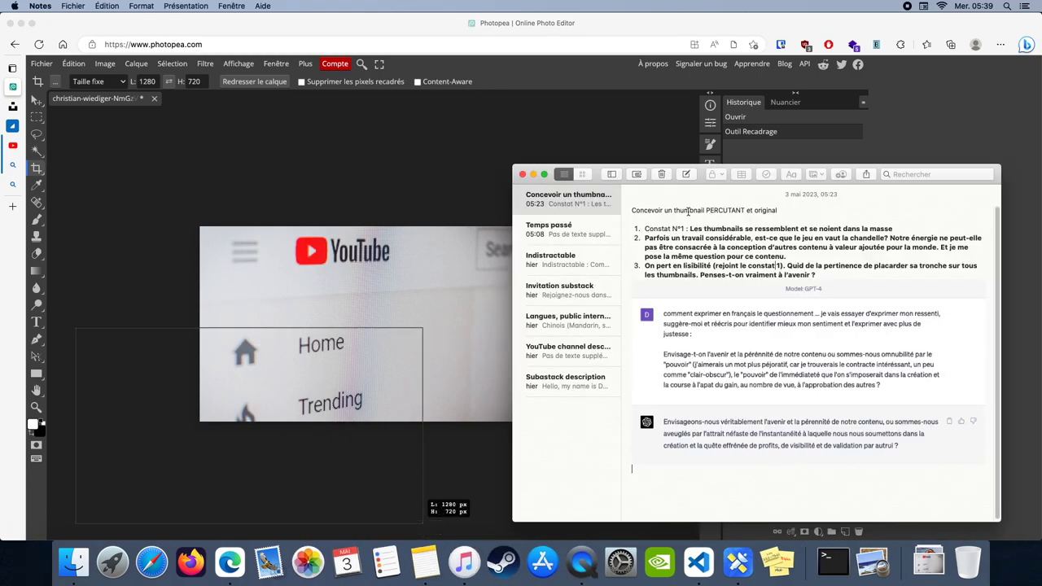
triple_click(688, 210)
key("super+c")
right_click(674, 212)
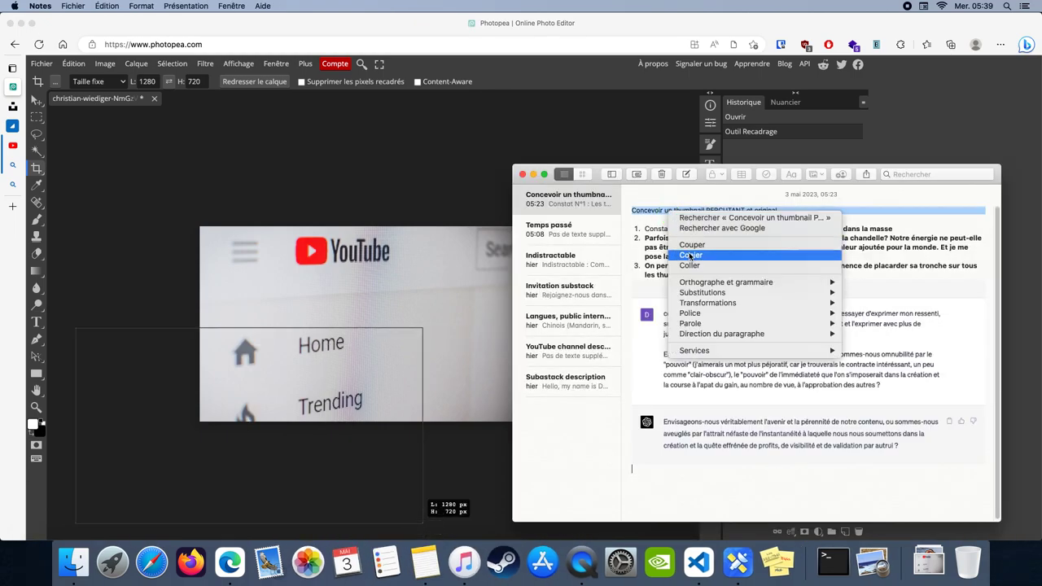
left_click(692, 250)
left_click(496, 183)
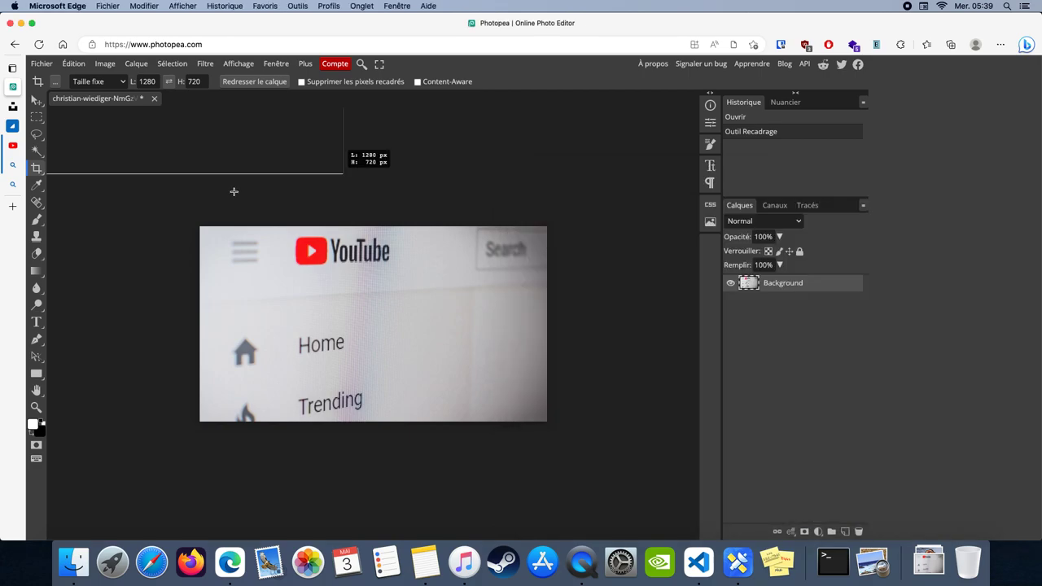
Add a text layer across the upper part of the photo containing the copied title "Concevoir un thumbnail PERCUTANT et original".
left_click(36, 322)
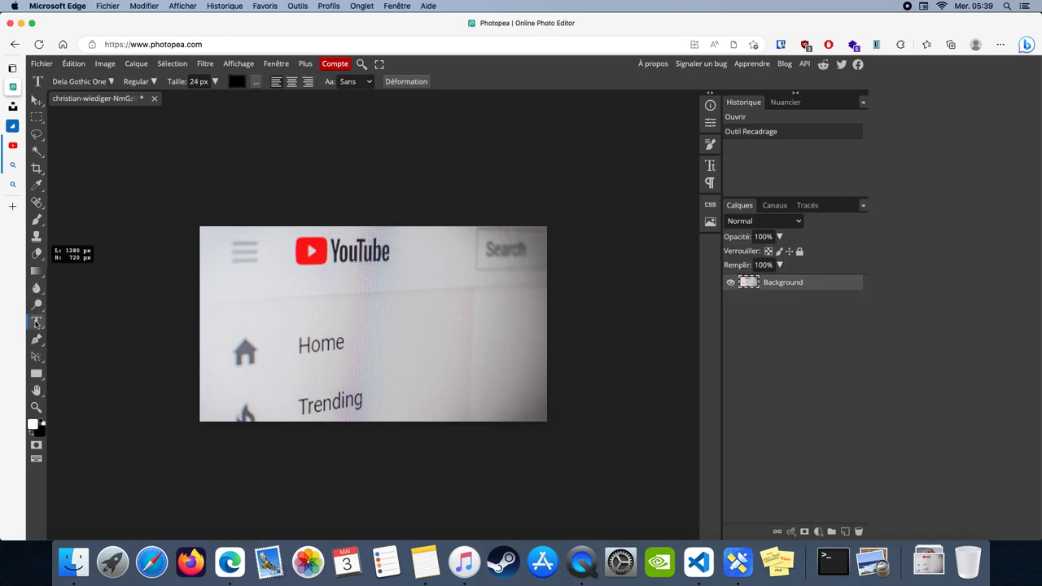
left_click(209, 266)
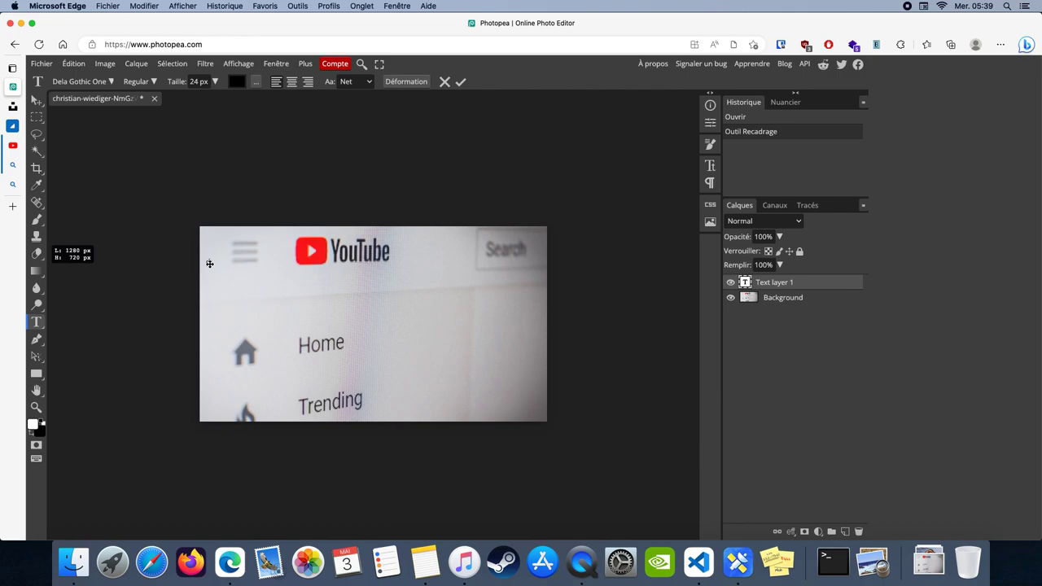
key("super+v")
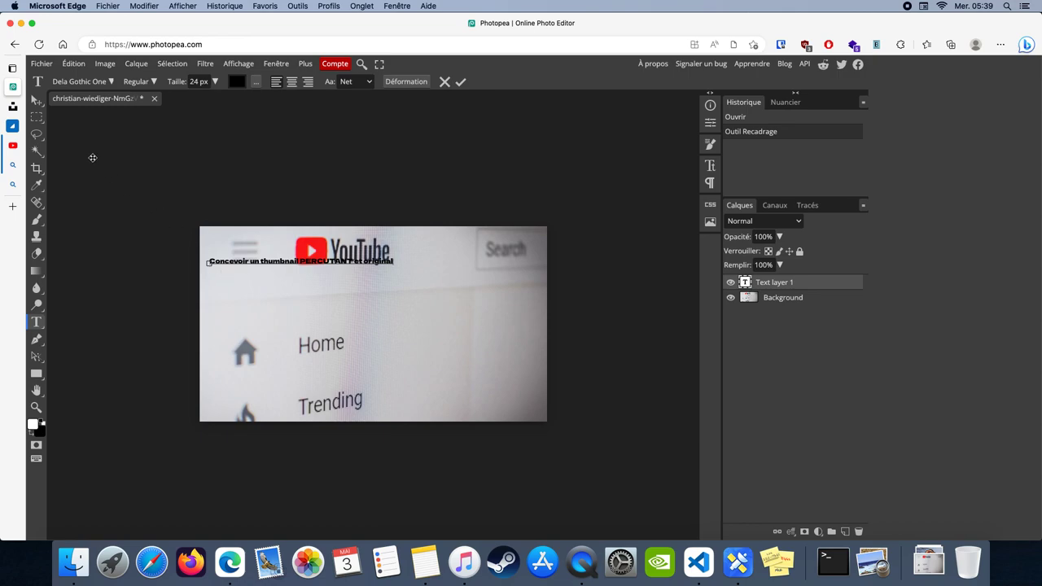
left_click(36, 99)
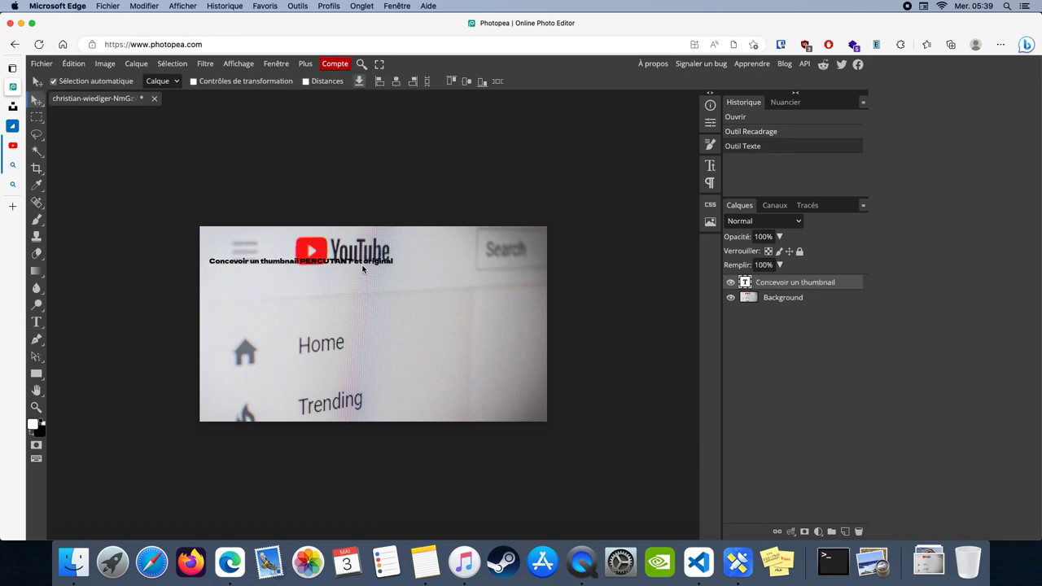
Scale the title text layer up to about 211% with Free Transform.
left_click(73, 64)
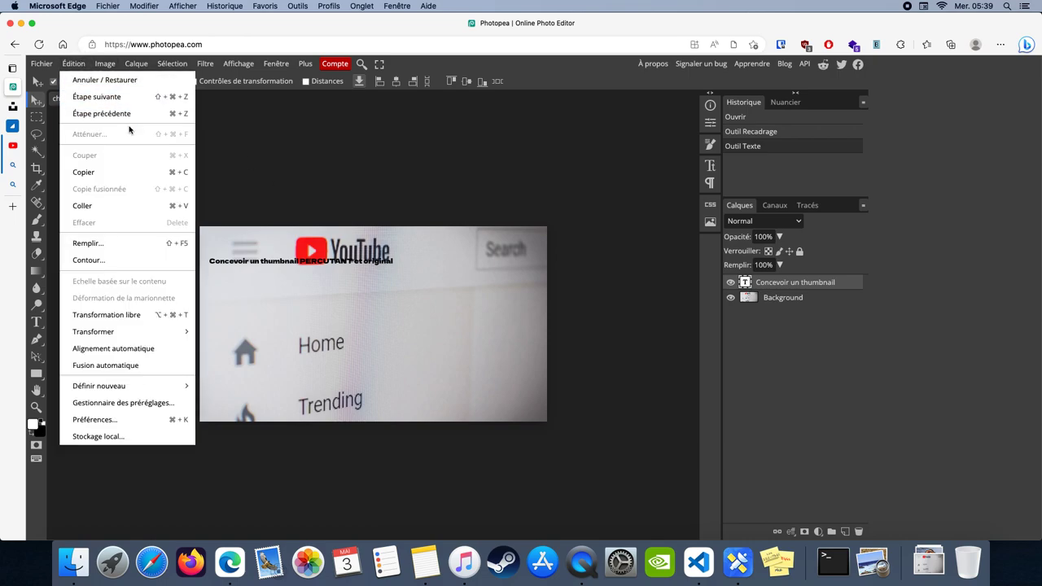
left_click(137, 315)
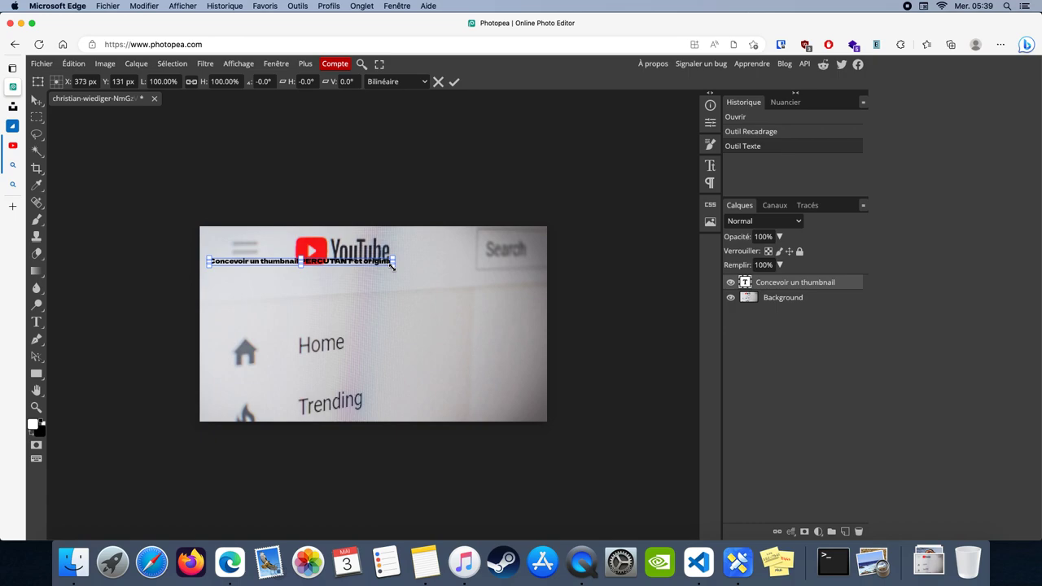
left_click_drag(390, 267, 595, 324)
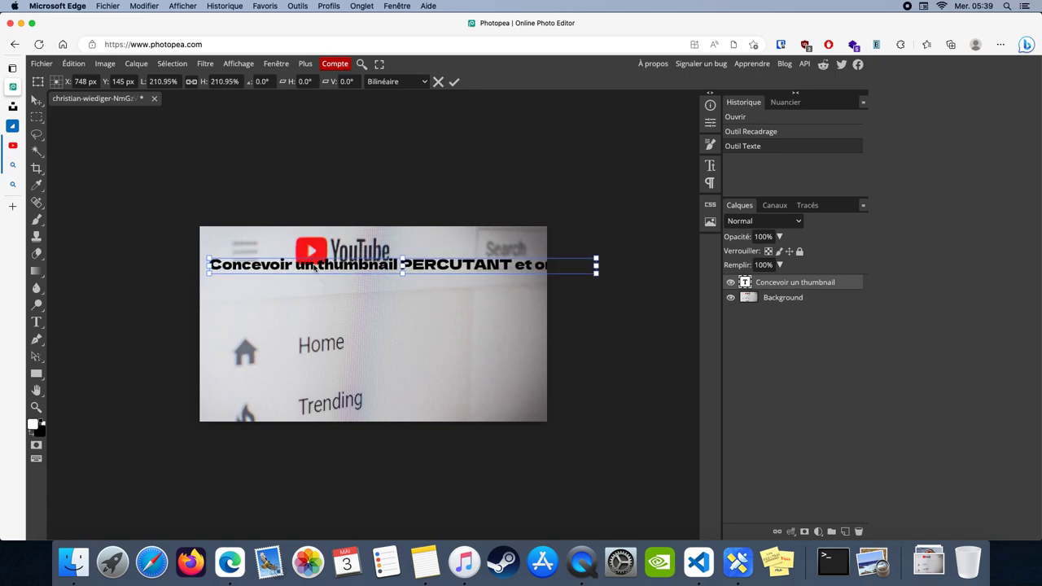
key("Return")
Remove everything after "Concevoir" from the title text layer.
left_click(314, 268)
left_click_drag(295, 267, 654, 272)
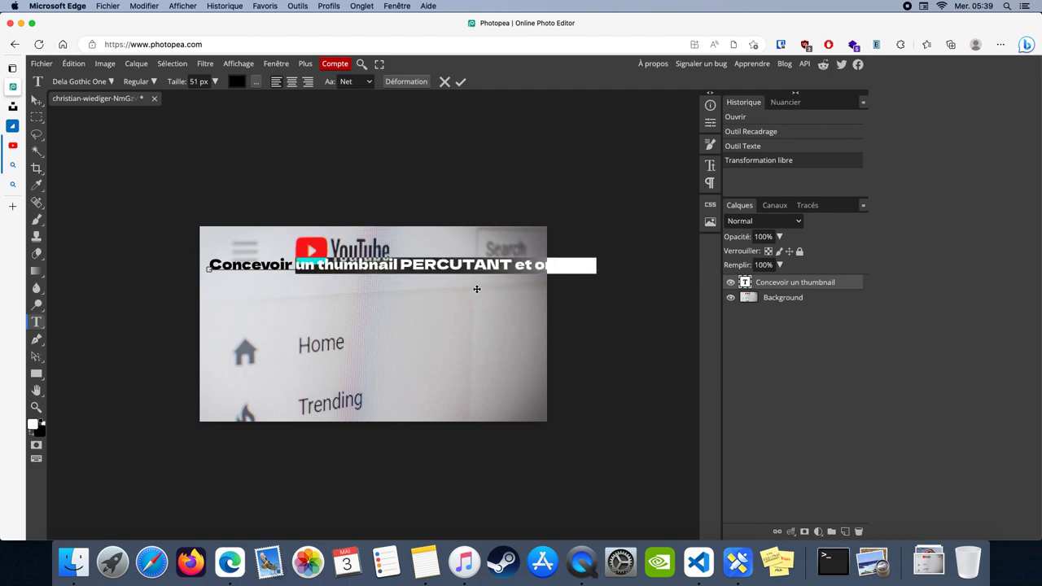
key("BackSpace")
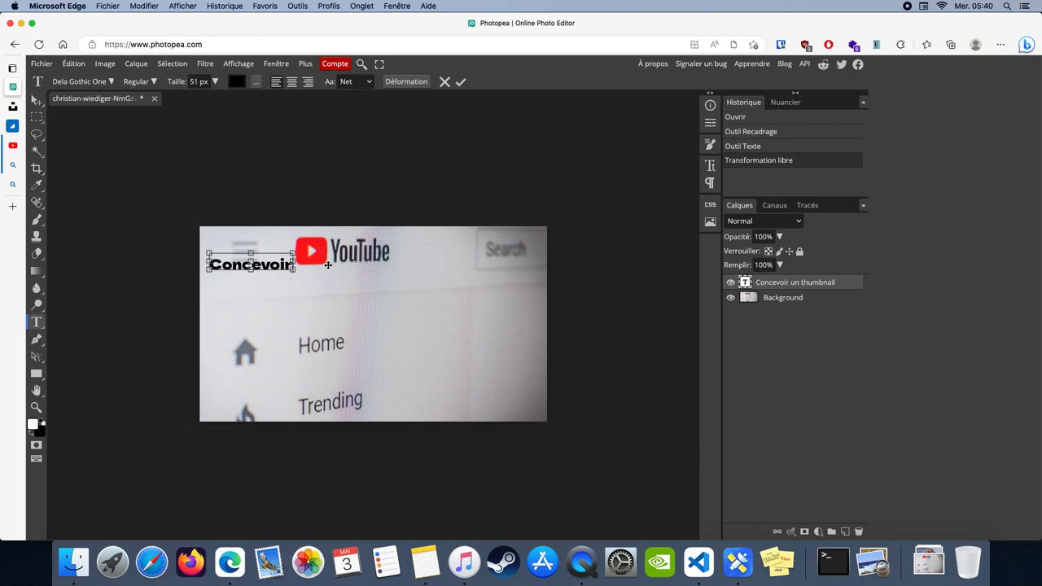
key("super+z")
key("BackSpace")
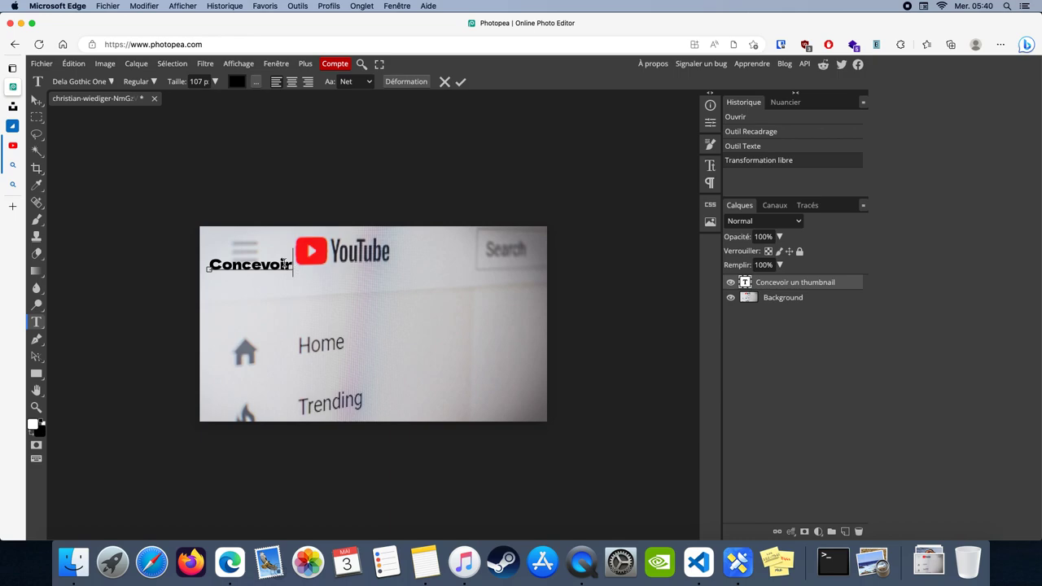
Scale the "Concevoir" text to about 391% with Free Transform and place it along the photo's upper edge.
left_click(104, 64)
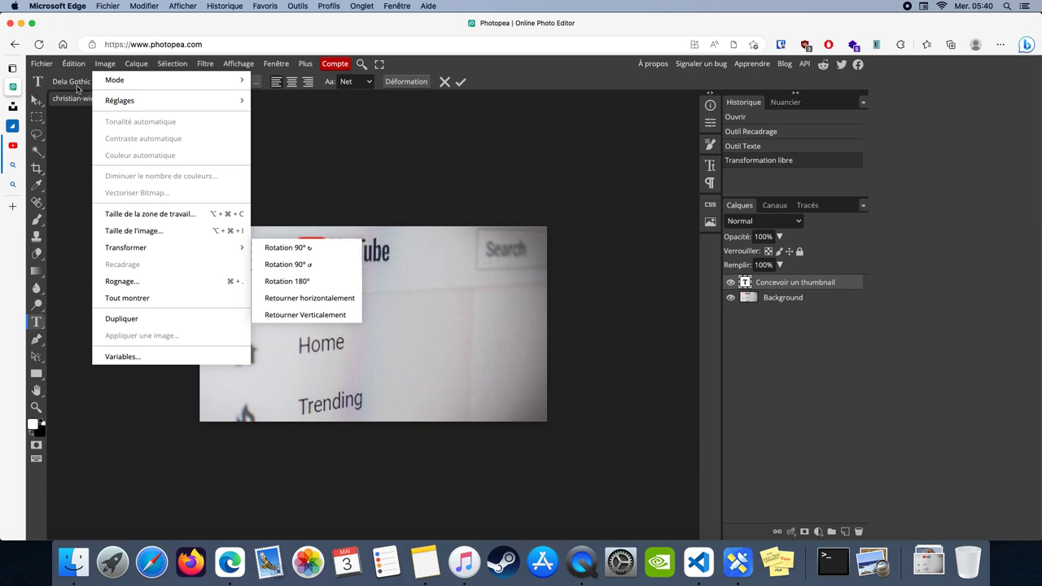
mouse_move(74, 65)
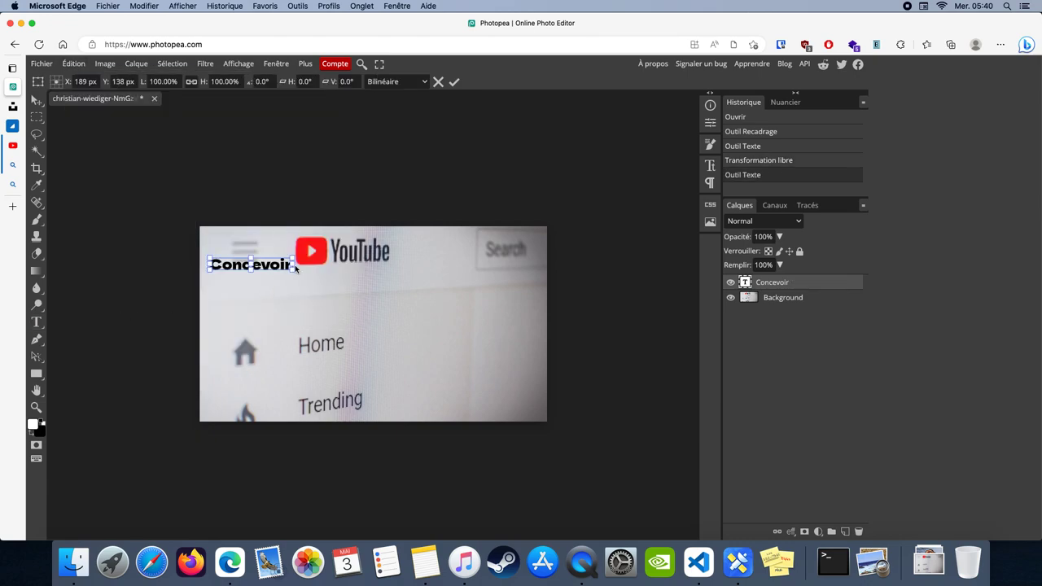
left_click_drag(292, 268, 538, 330)
left_click_drag(480, 295, 474, 267)
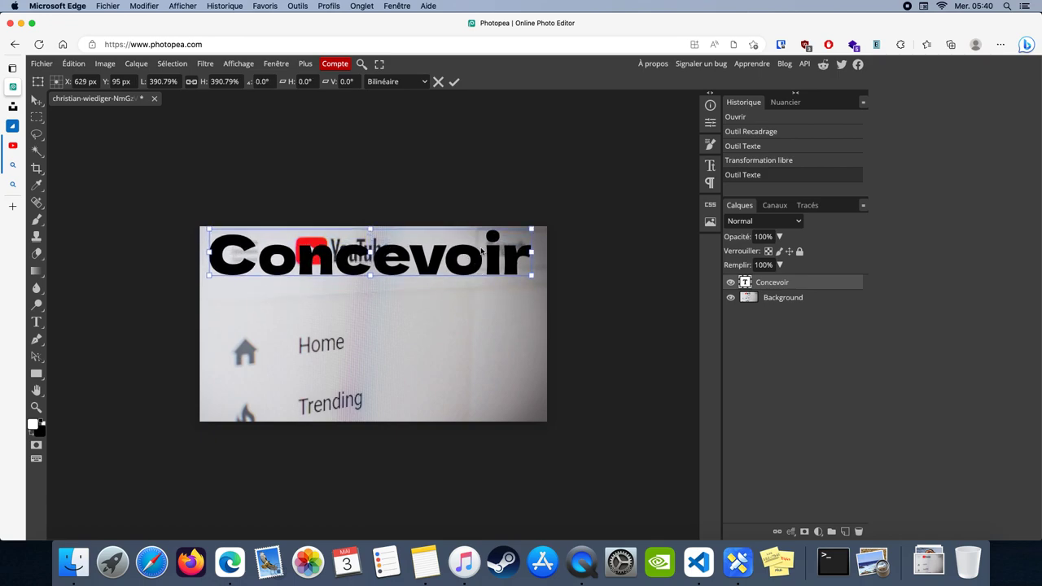
key("Return")
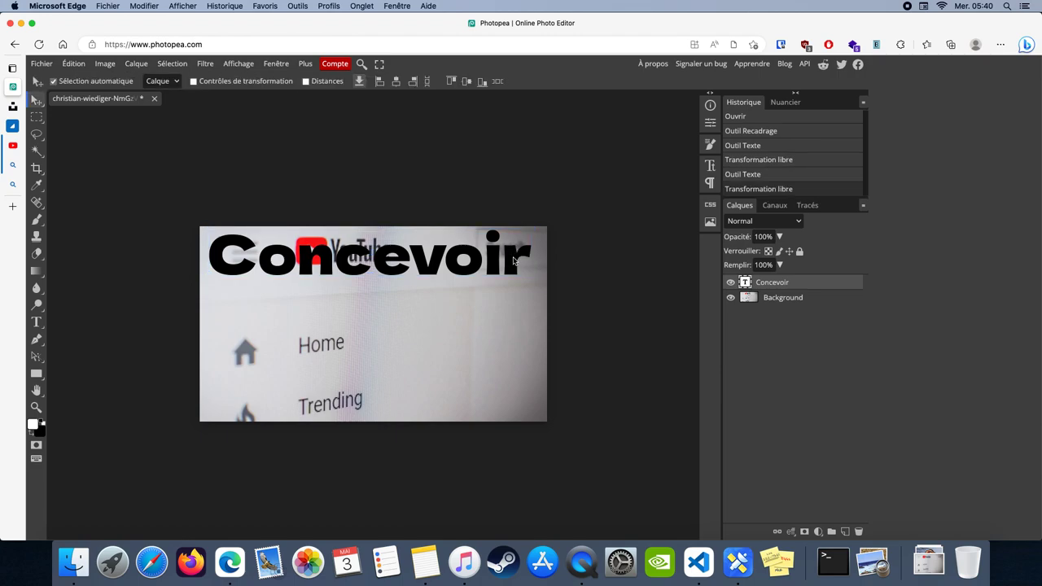
Examine how the title text is laid out on the example thumbnails in the YouTube search results.
double_click(444, 258)
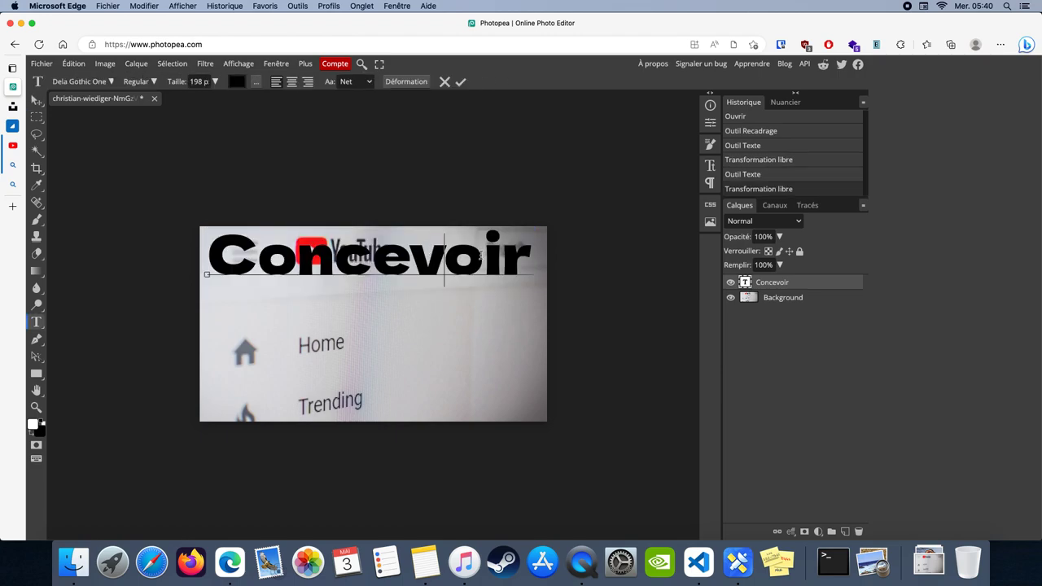
left_click(529, 255)
left_click(14, 147)
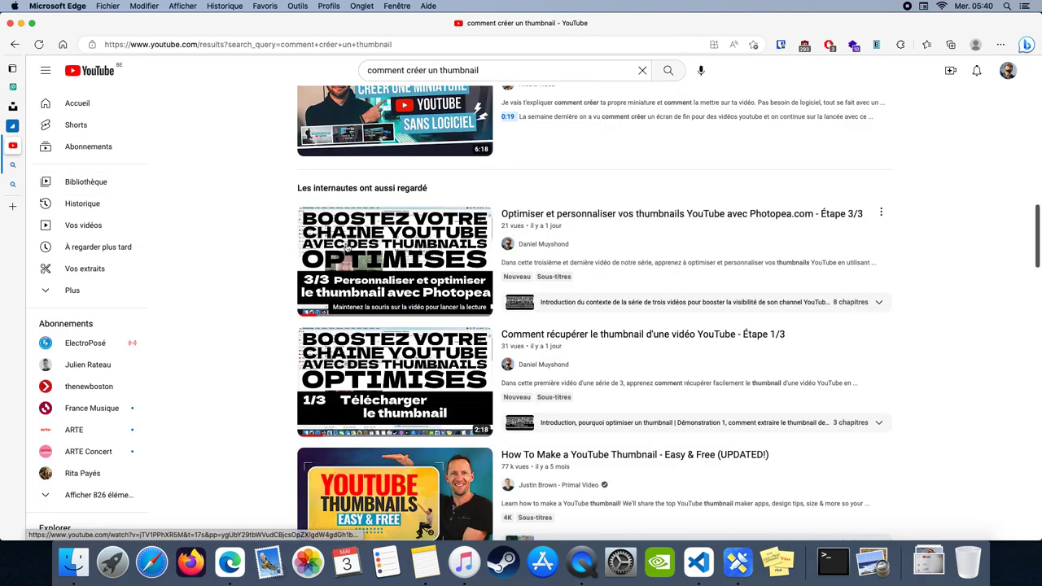
mouse_move(342, 223)
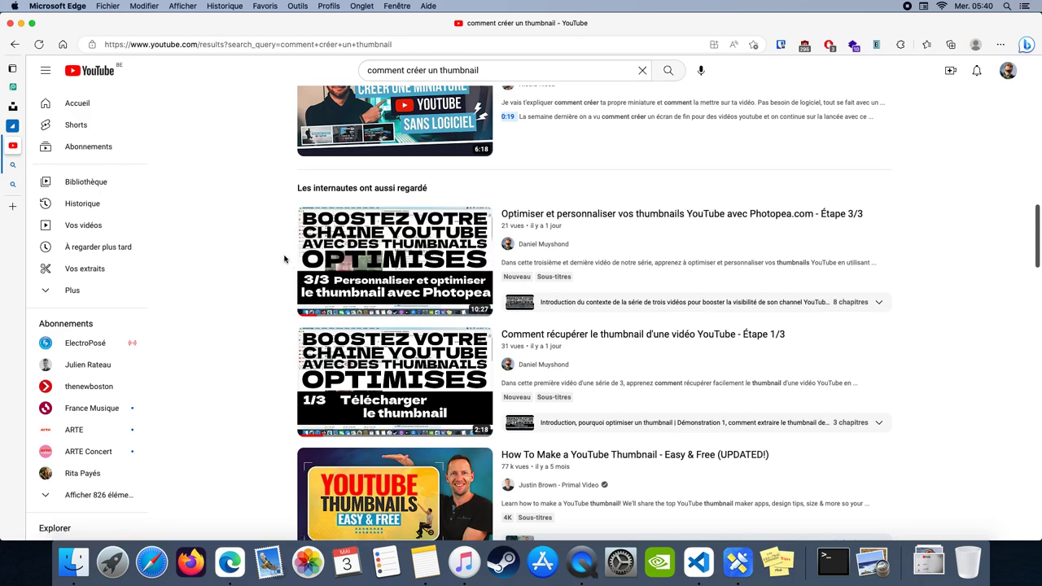
mouse_move(313, 258)
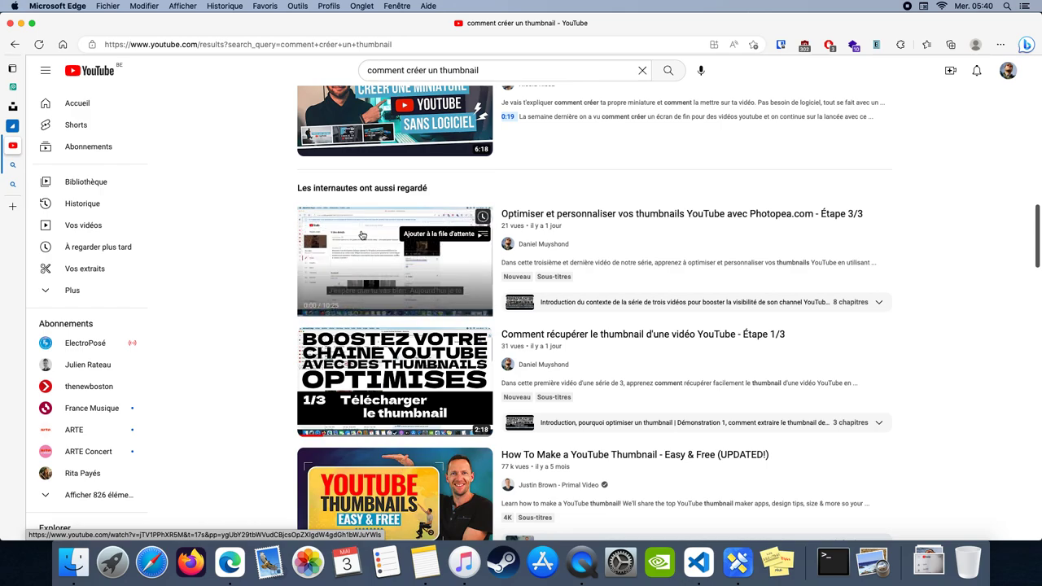
Review the title's wording, especially "PERCUTANT", in the note in Notes and return to Photopea.
left_click(433, 560)
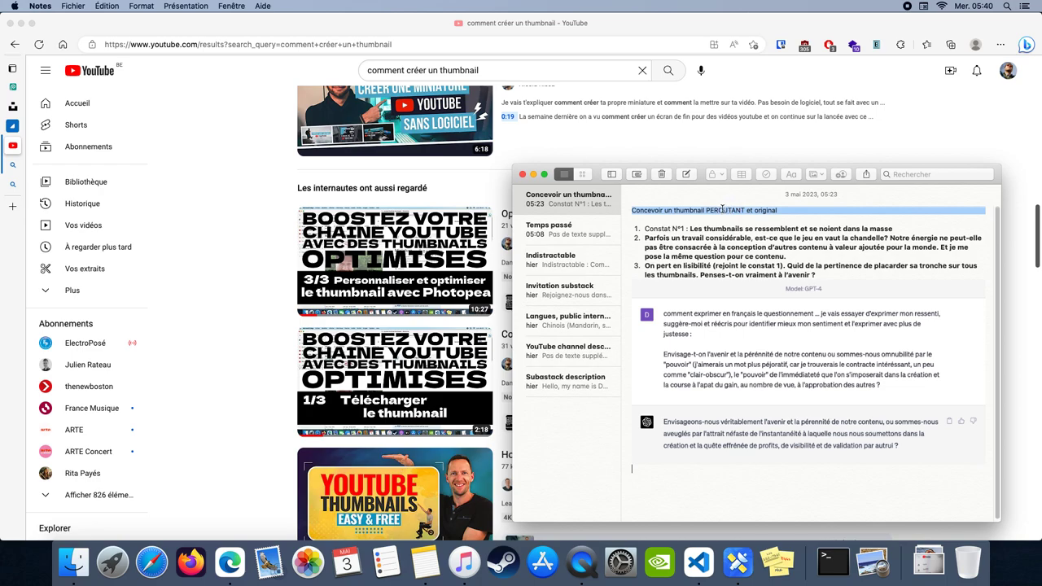
left_click(651, 210)
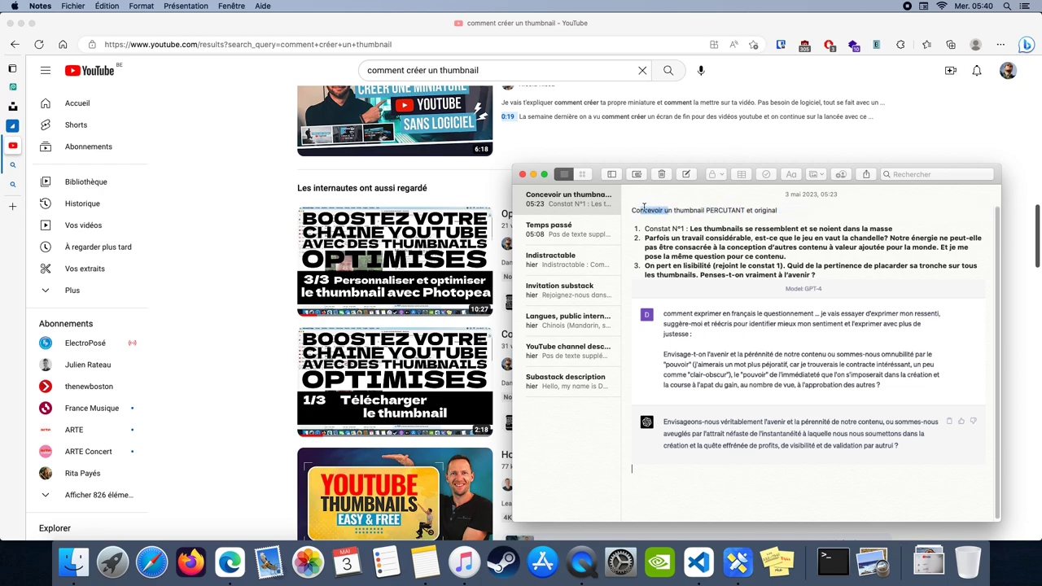
left_click_drag(705, 209, 743, 209)
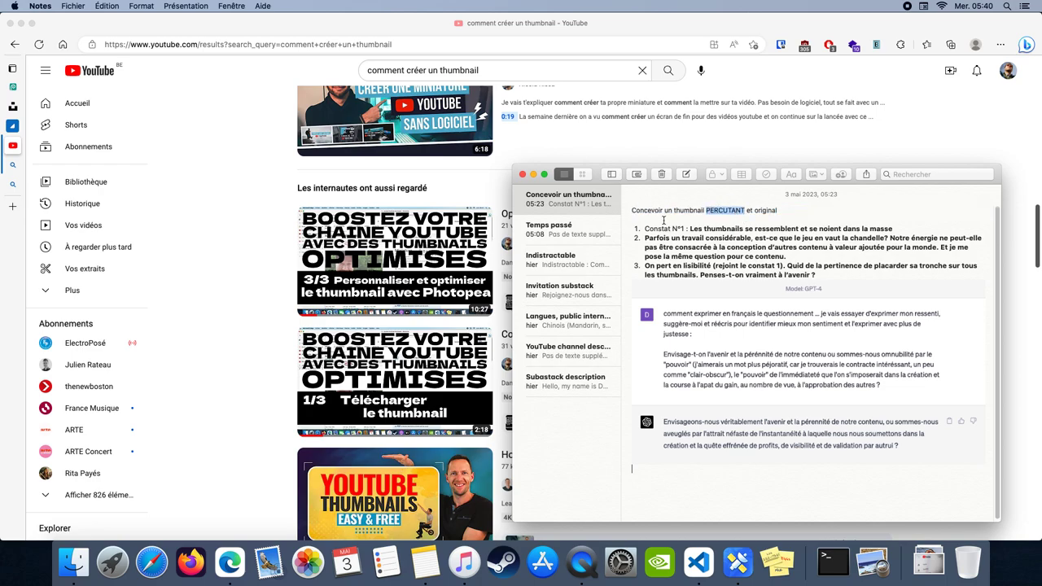
left_click(15, 146)
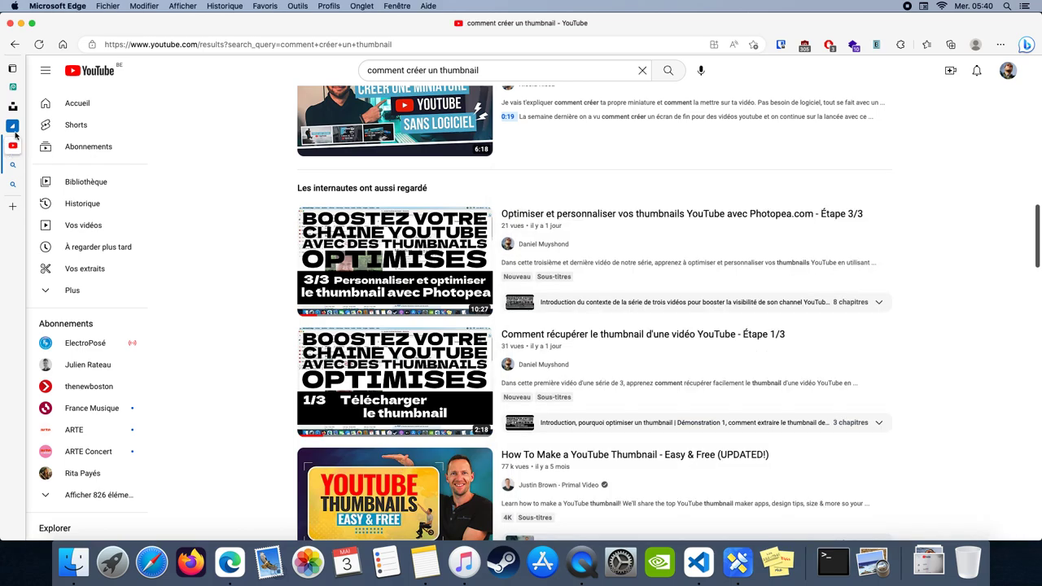
left_click(18, 90)
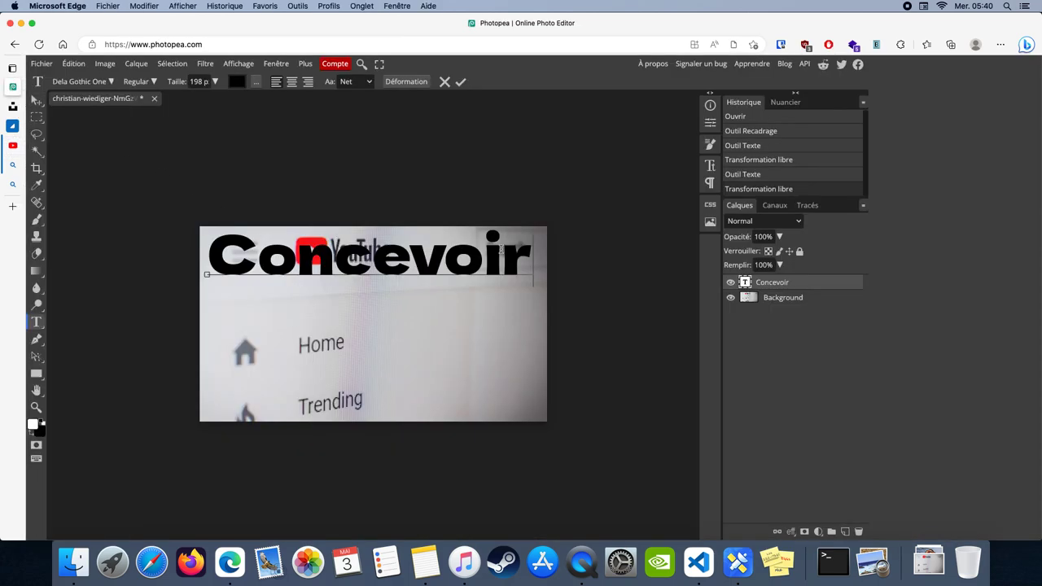
Leave text editing and undo both the scaling of "Concevoir" and the removal of the other title words.
key("Escape")
key("v")
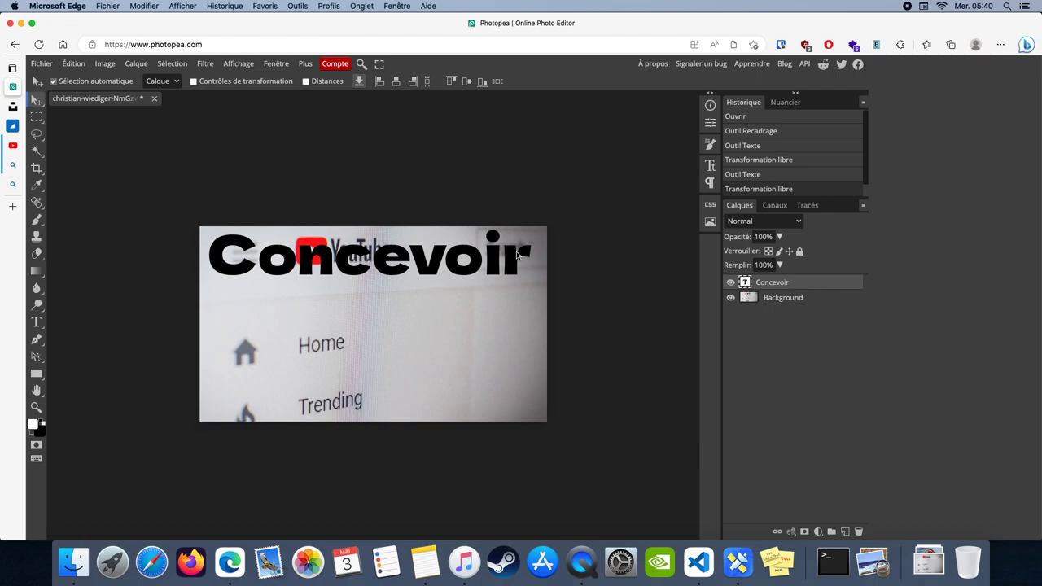
key("super+z")
key("super+z")
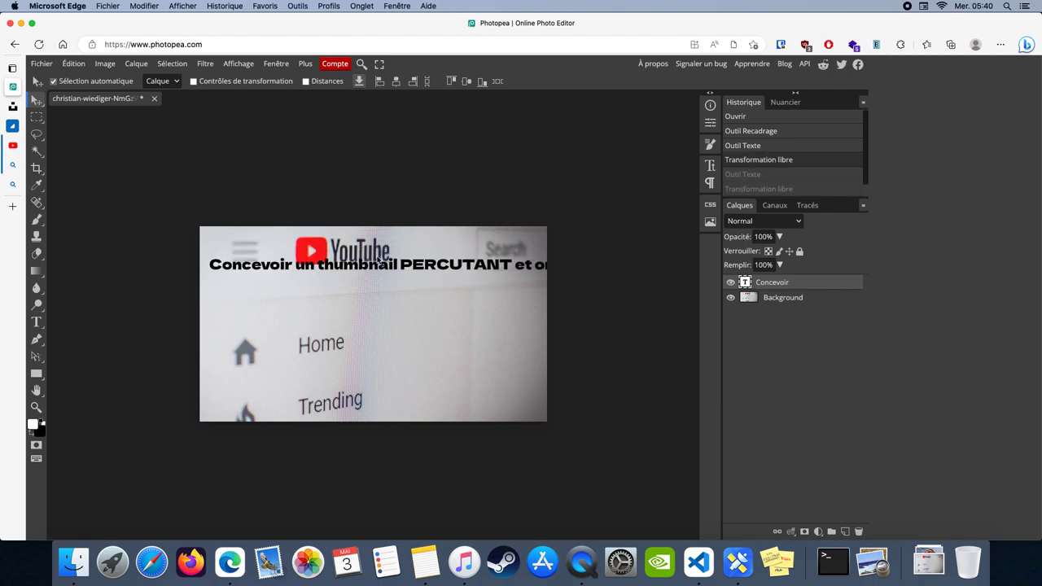
Cut "PERCUTANT et original" out of the title text layer, keeping only "Concevoir un thumbnail".
double_click(401, 265)
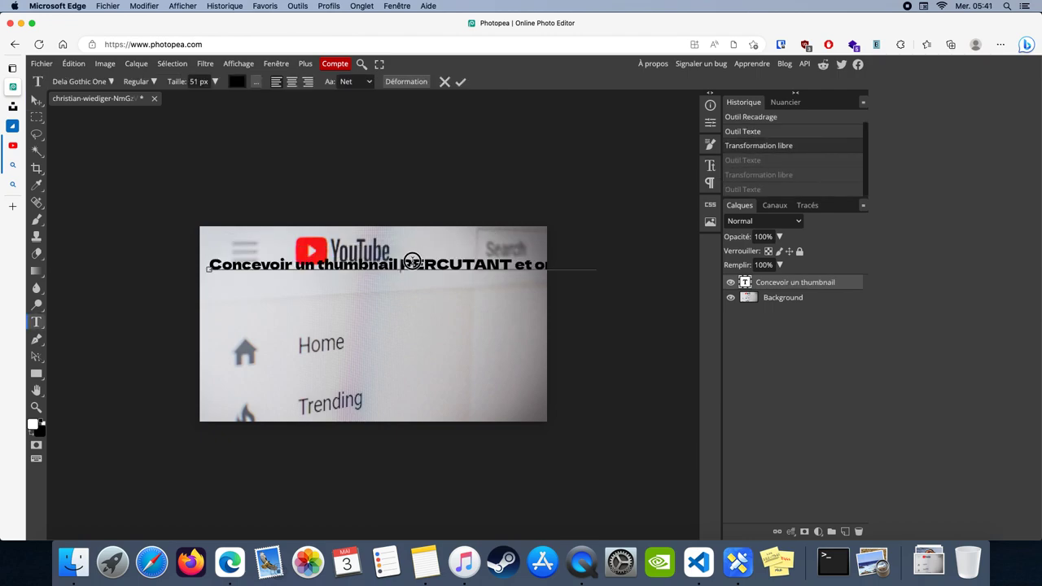
triple_click(402, 264)
left_click(401, 263)
left_click_drag(402, 263, 838, 275)
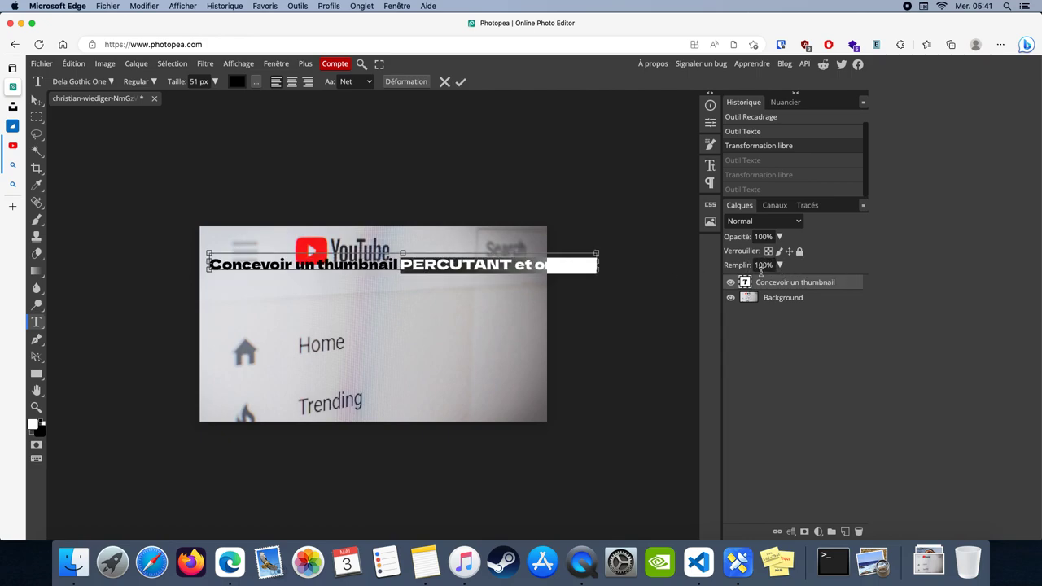
key("BackSpace")
key("BackSpace")
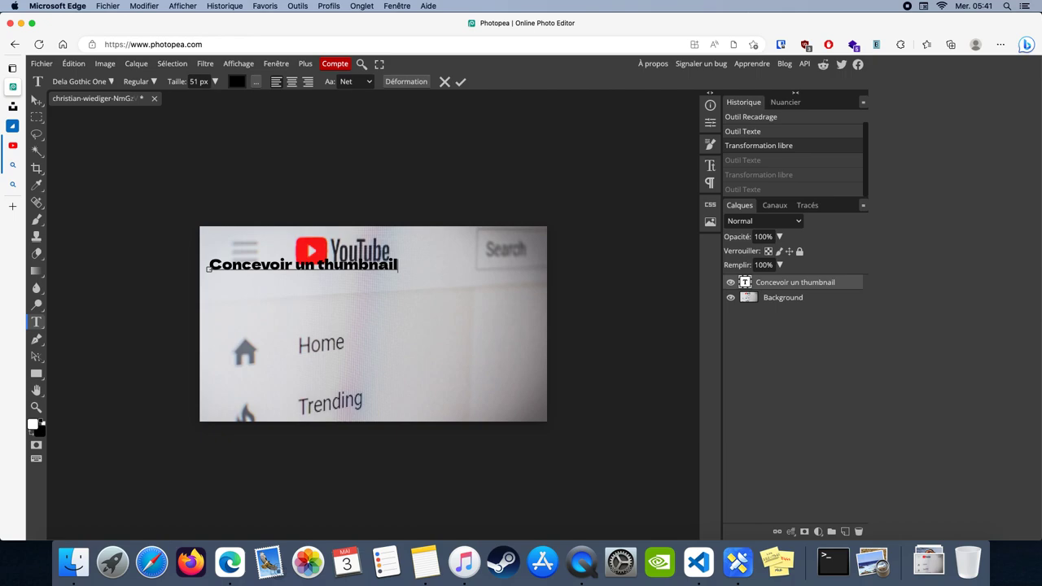
left_click(36, 99)
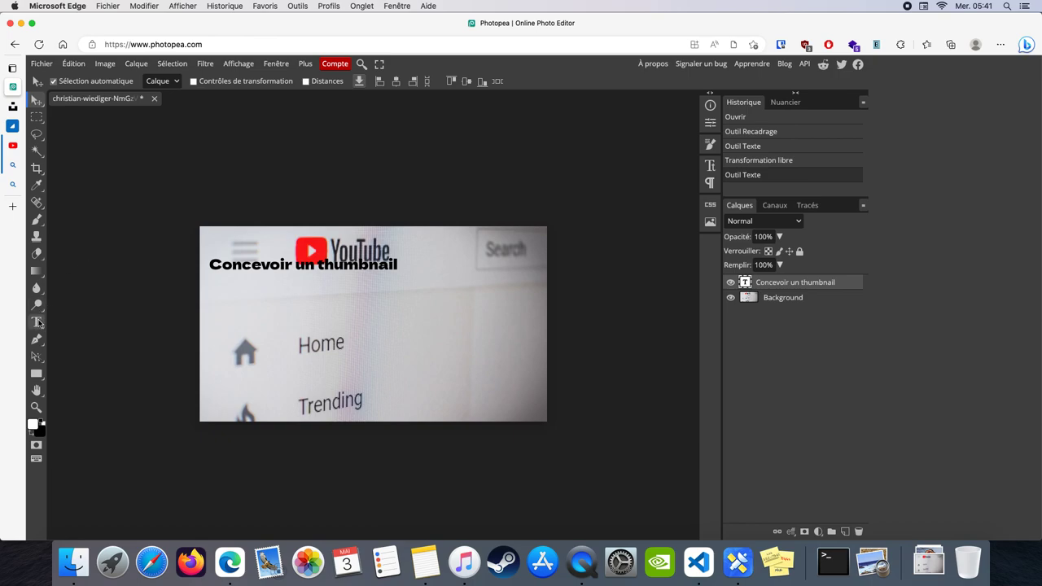
Add a separate text layer reading "PERCUTANT et original" below "Concevoir un thumbnail".
left_click(36, 323)
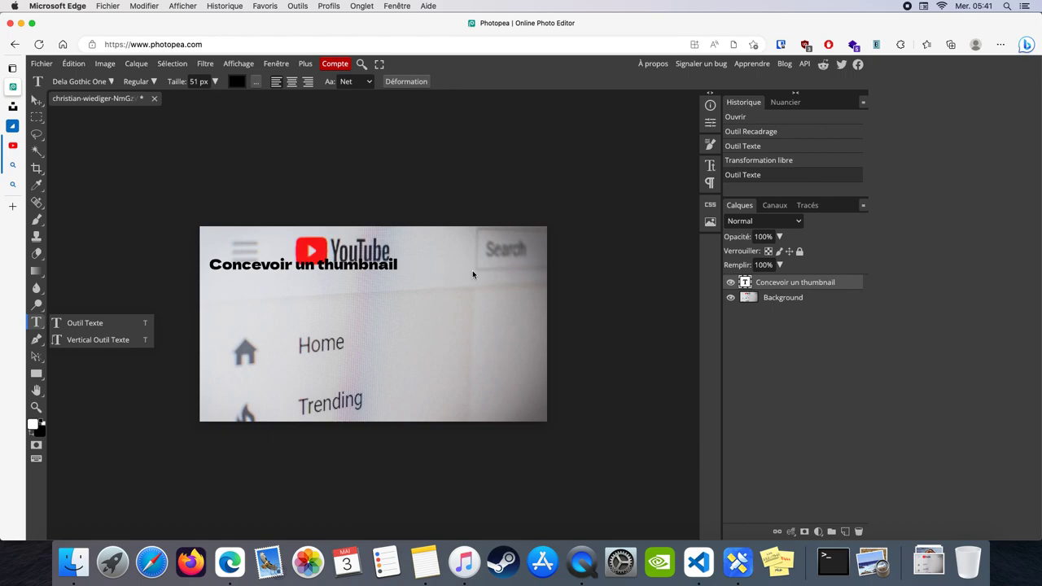
left_click(253, 327)
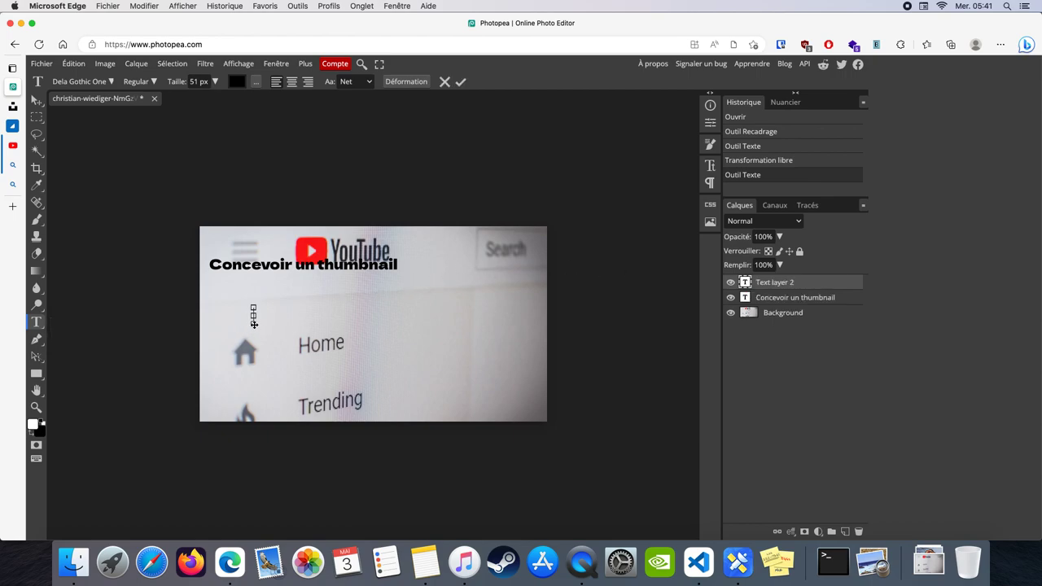
type("PERCUTANT et original")
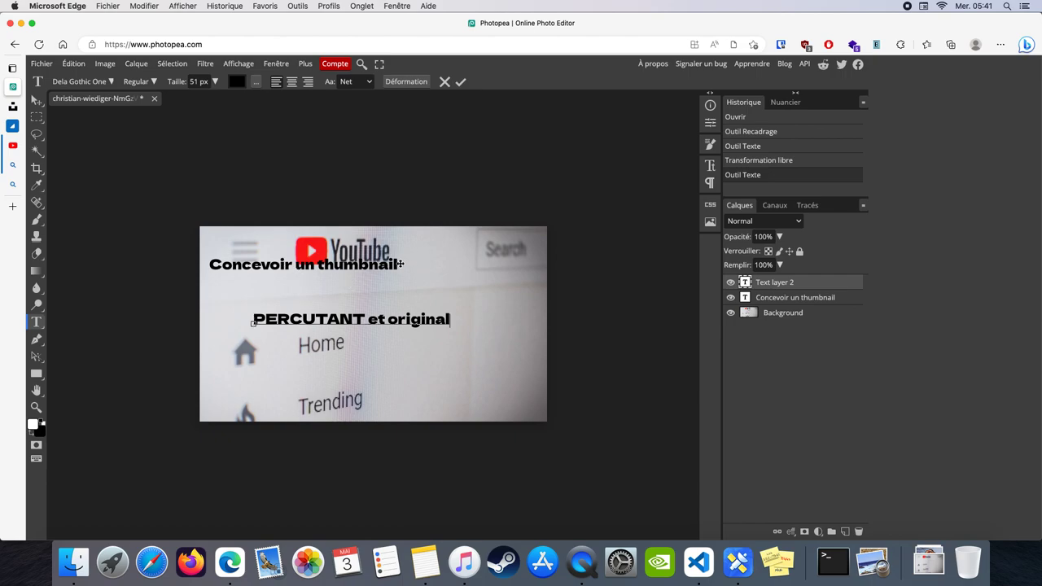
Rename the new text layer as "percutant et original".
double_click(775, 285)
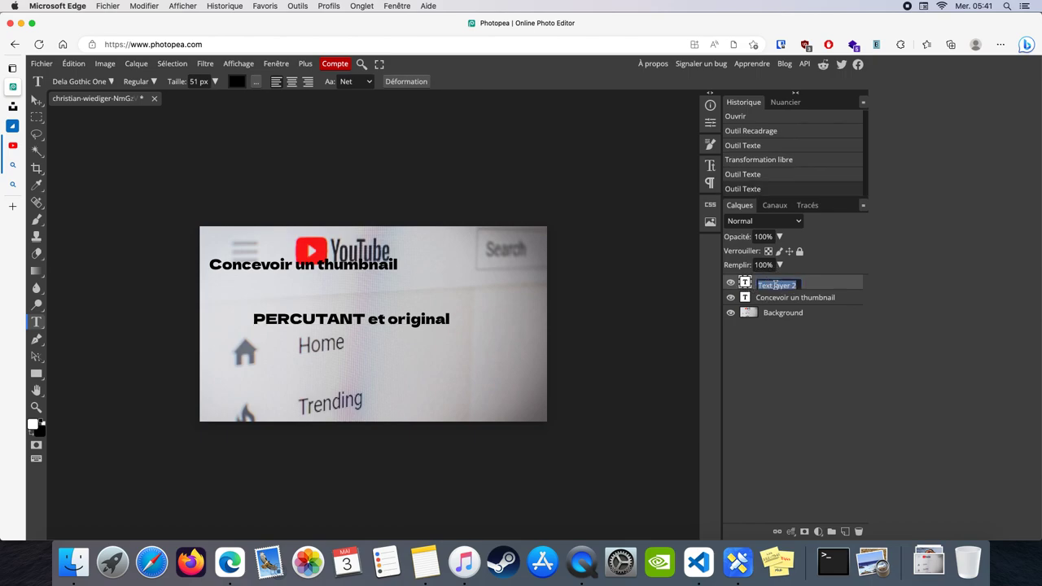
type("Percutant et original")
key("Return")
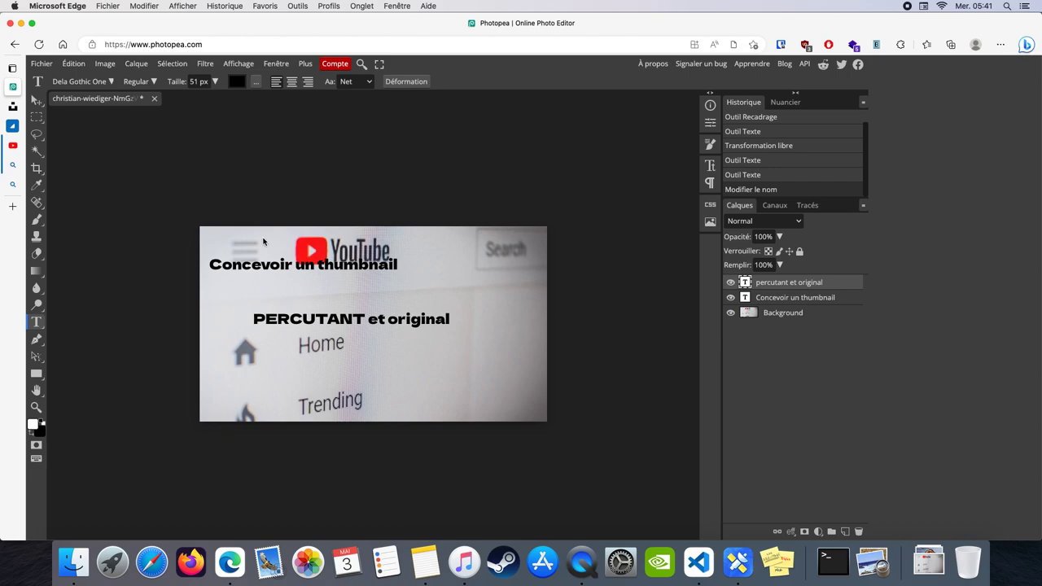
Scale the "Concevoir un thumbnail" layer to about 177% with Free Transform and center it just below the YouTube logo.
left_click(36, 100)
left_click(778, 298)
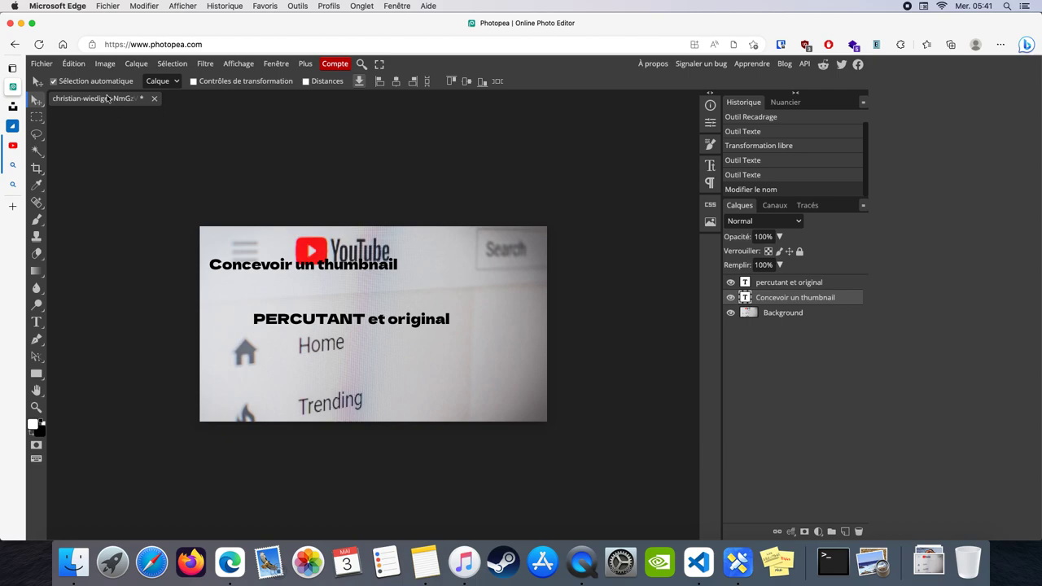
left_click(73, 63)
left_click(106, 314)
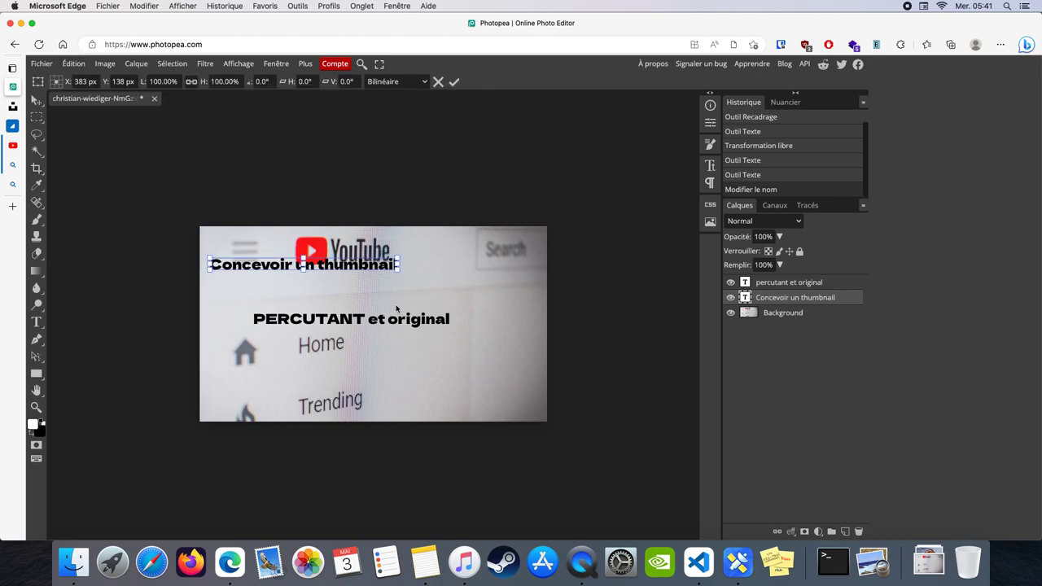
left_click_drag(398, 269, 534, 307)
mouse_move(501, 271)
left_mouse_down()
mouse_move(502, 253)
mouse_move(499, 284)
left_mouse_up()
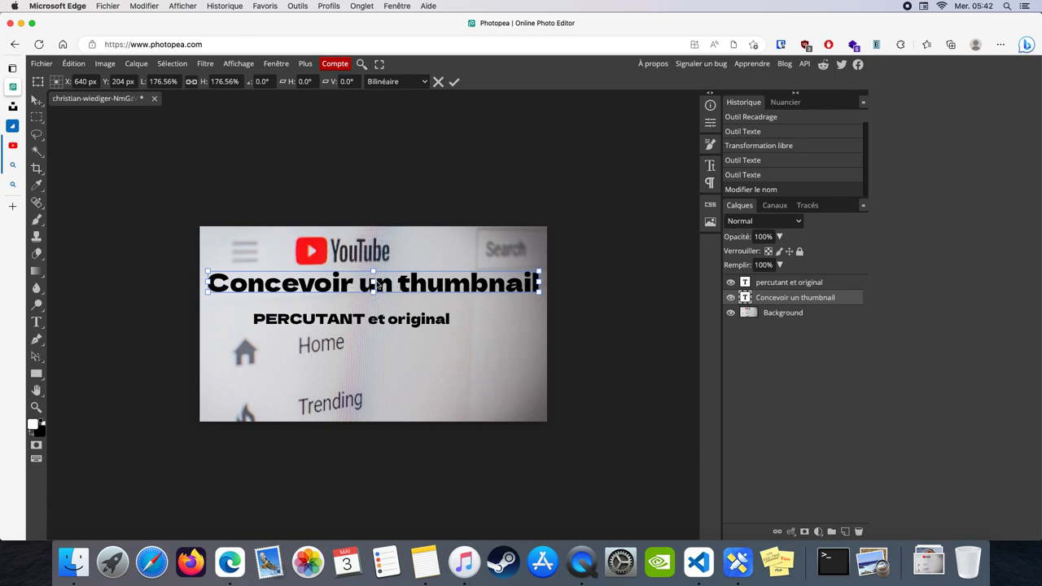
Cut "un thumbnail" out of the title text layer so that it contains only "Concevoir".
double_click(360, 285)
left_click_drag(360, 285, 543, 287)
key("super+c")
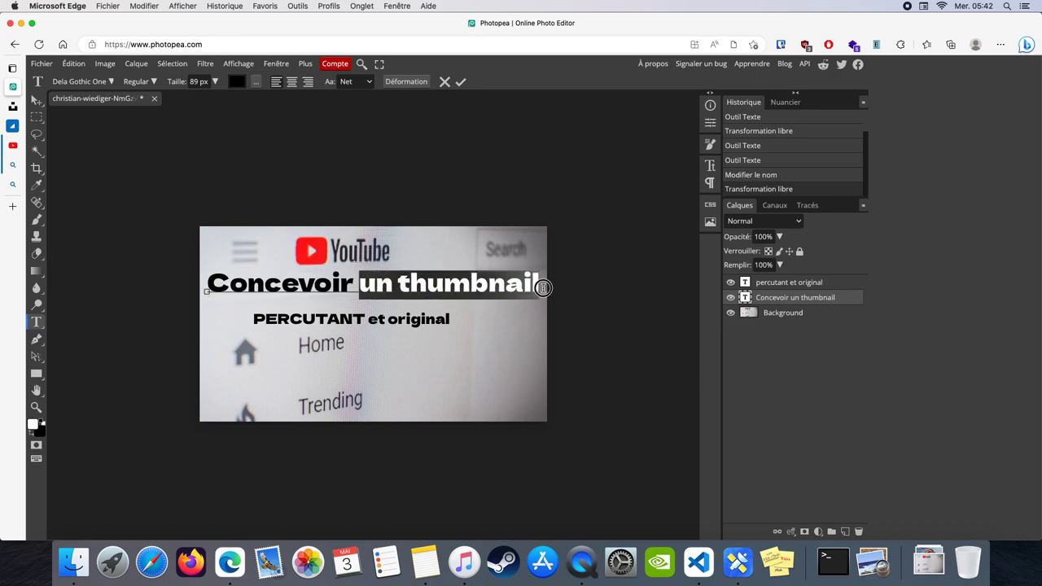
key("BackSpace")
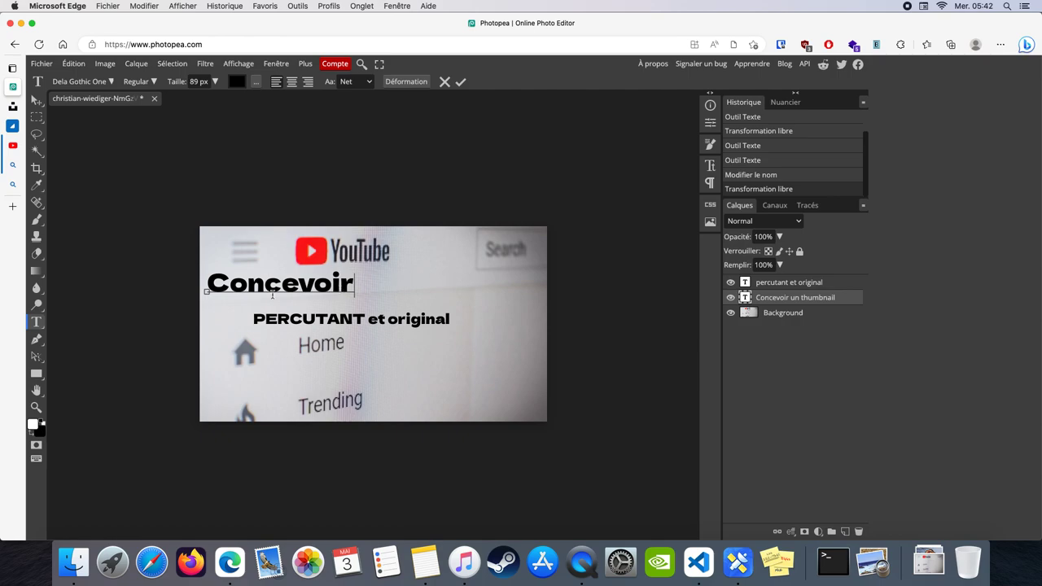
left_click(37, 99)
Add a separate text layer containing the cut words "un thumbnail" below "PERCUTANT et original".
left_click(39, 323)
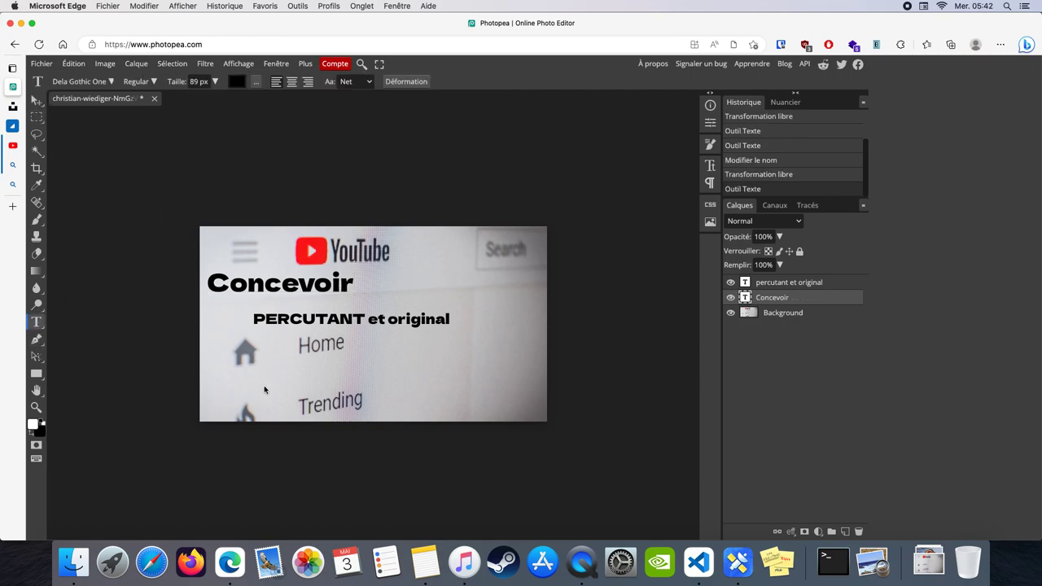
left_click(269, 372)
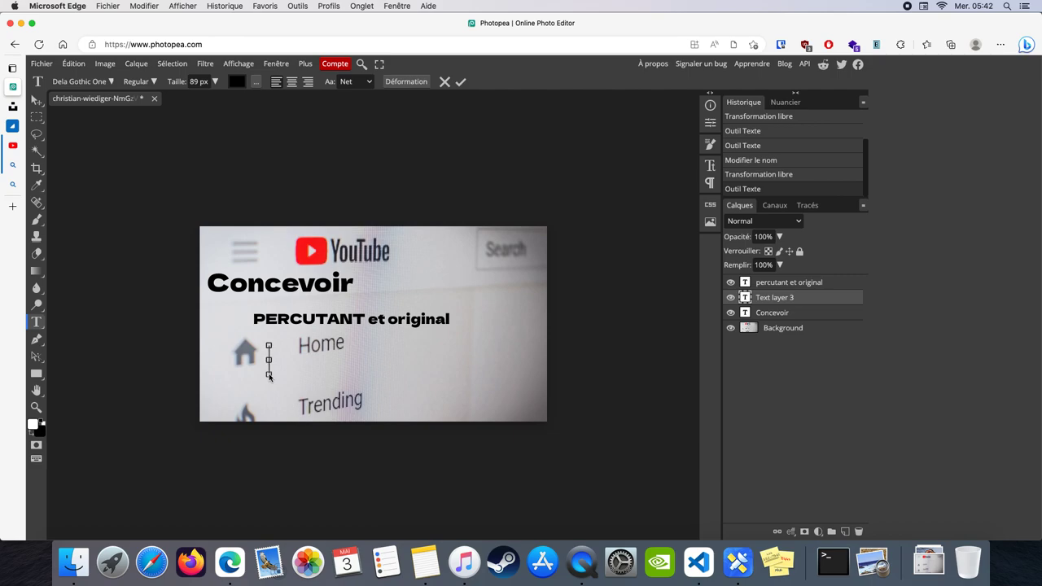
key("super+v")
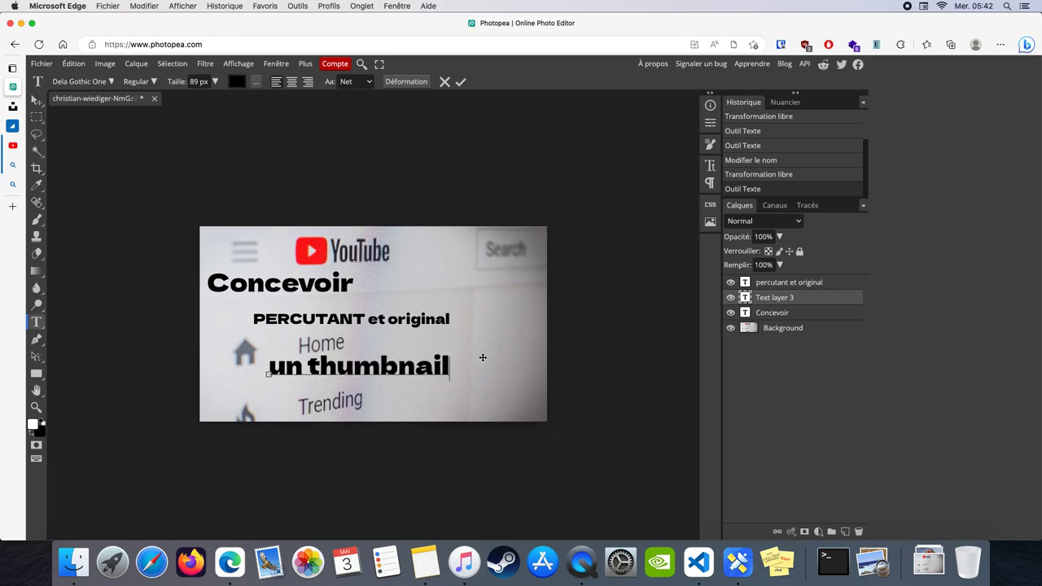
right_click(789, 305)
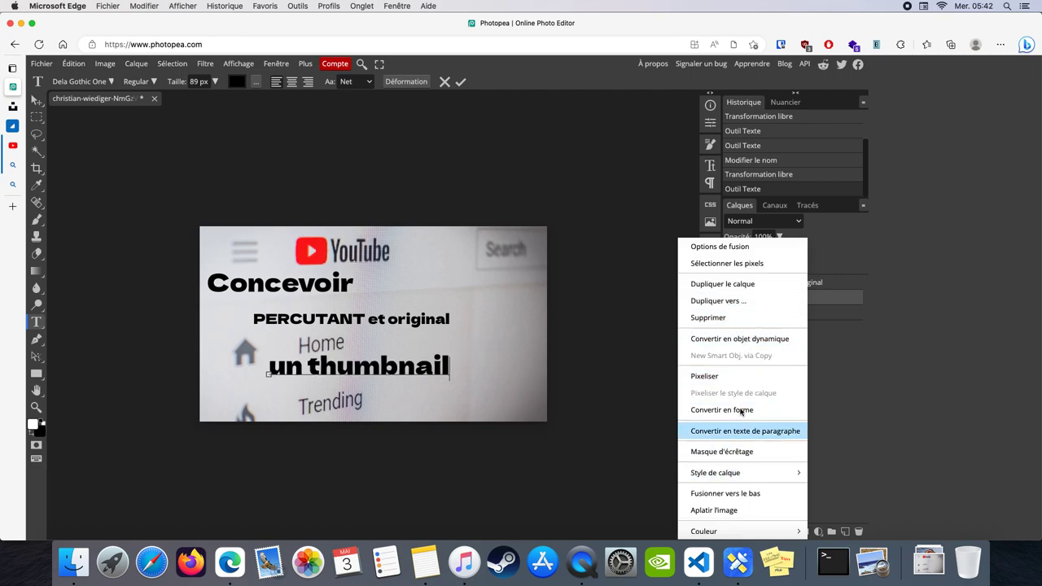
left_click(824, 310)
right_click(773, 304)
left_click(796, 298)
right_click(775, 303)
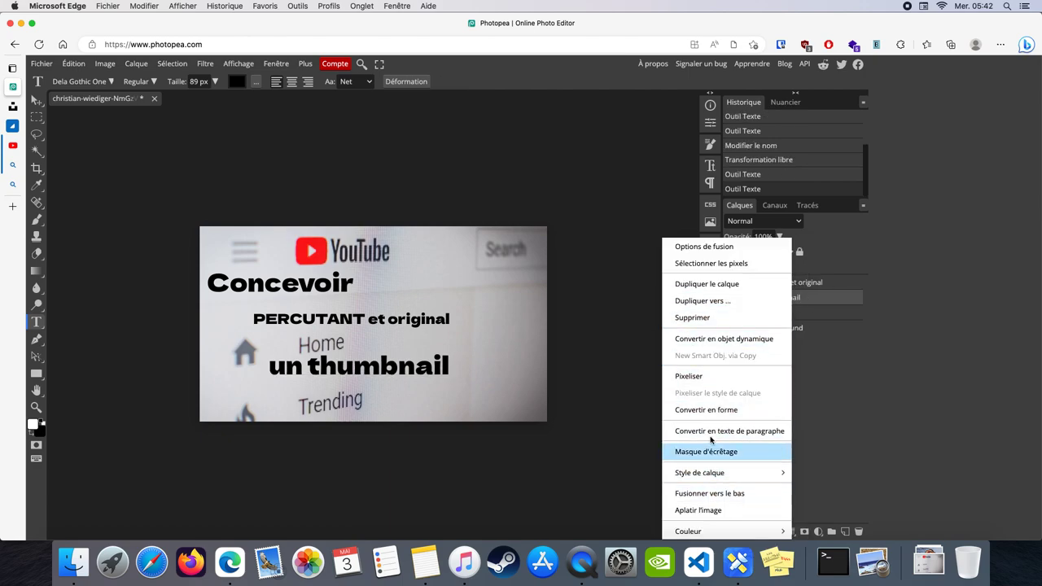
left_click(830, 303)
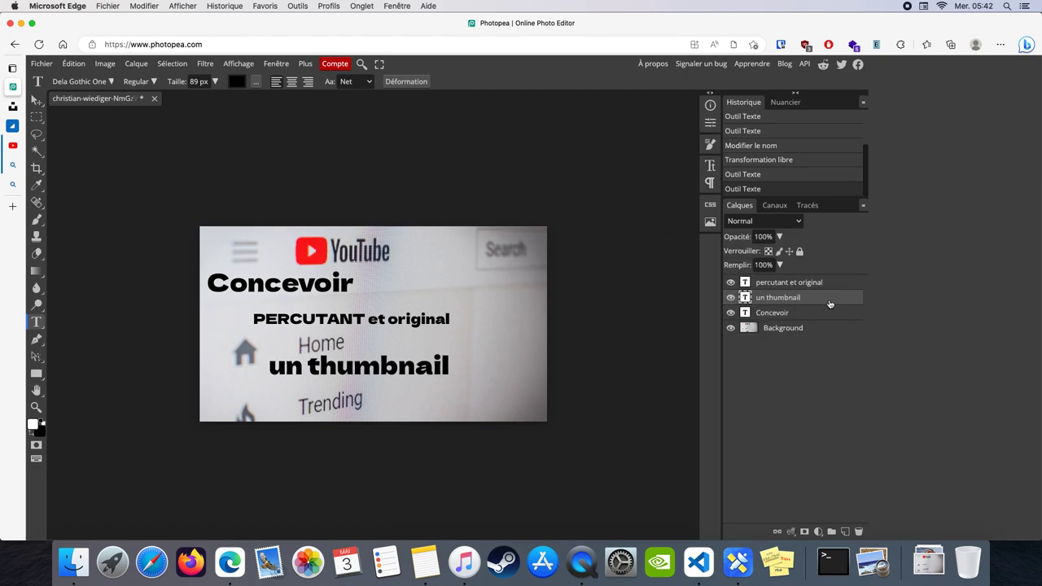
Move the "Concevoir" text layer to the top of the layer stack, above "percutant et original".
double_click(768, 298)
left_click(788, 312)
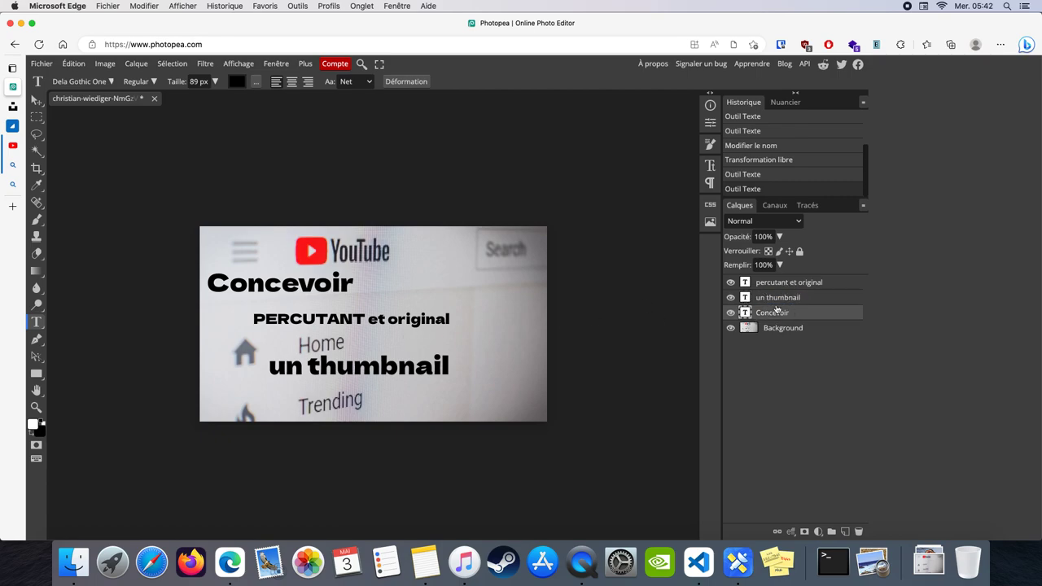
left_click_drag(770, 314, 772, 283)
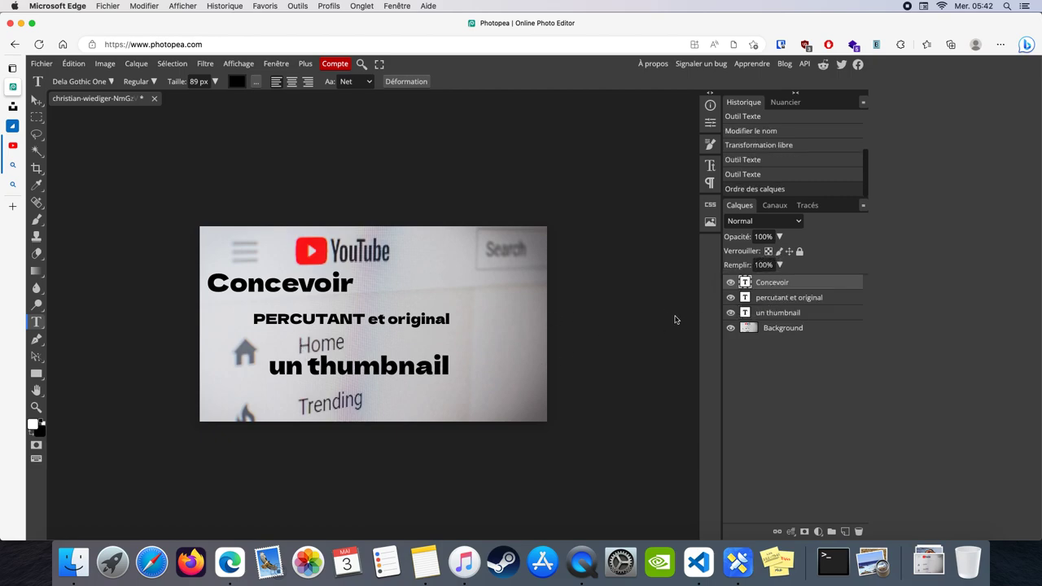
Move the "Concevoir" text up over the YouTube logo at the top of the image.
left_click(783, 313)
left_click(36, 99)
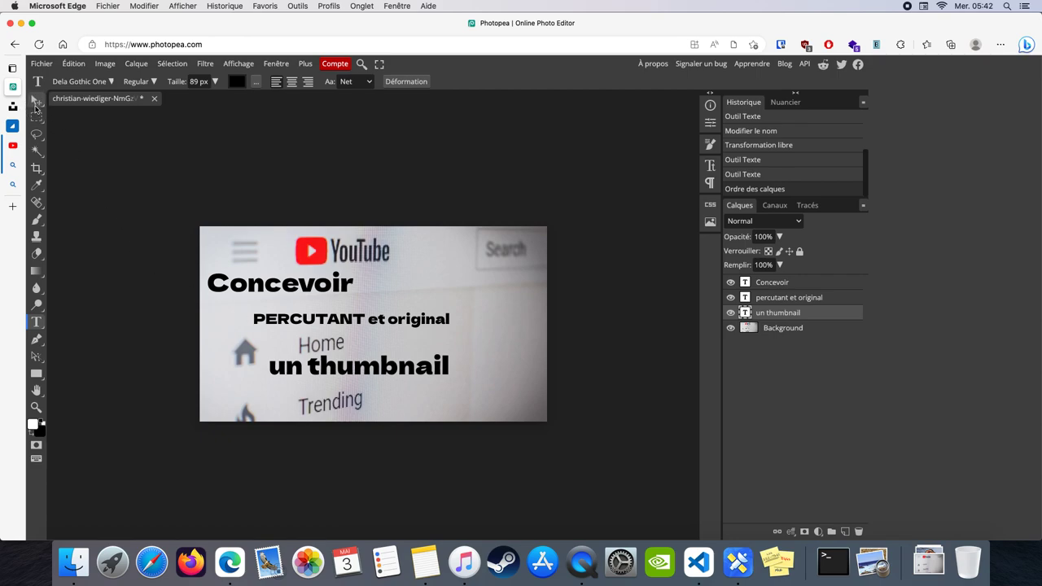
left_click_drag(298, 281, 305, 248)
Replace the text of the "Concevoir" layer with "CONCEVOIR" in capitals.
key("t")
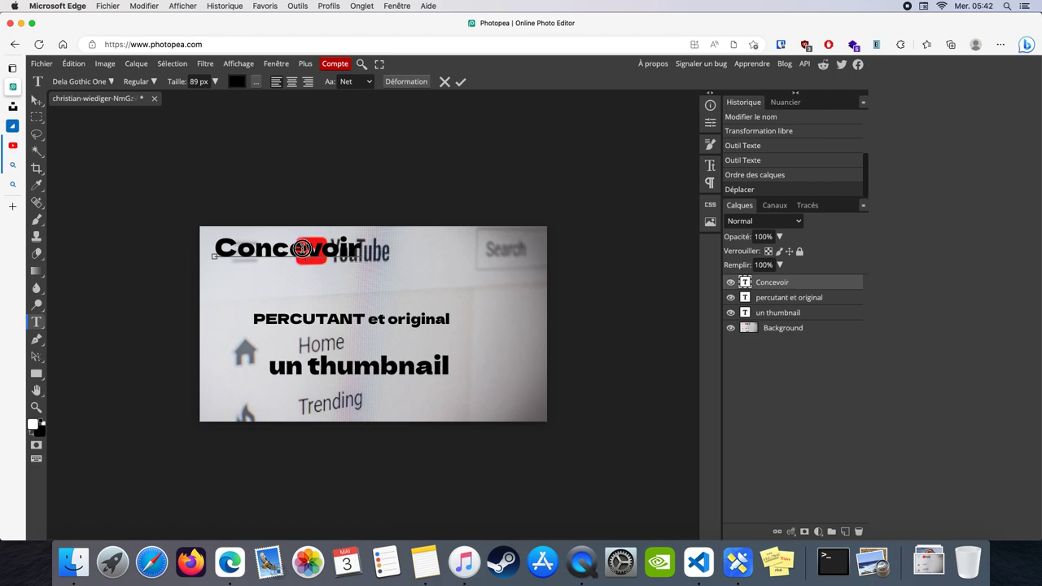
double_click(303, 249)
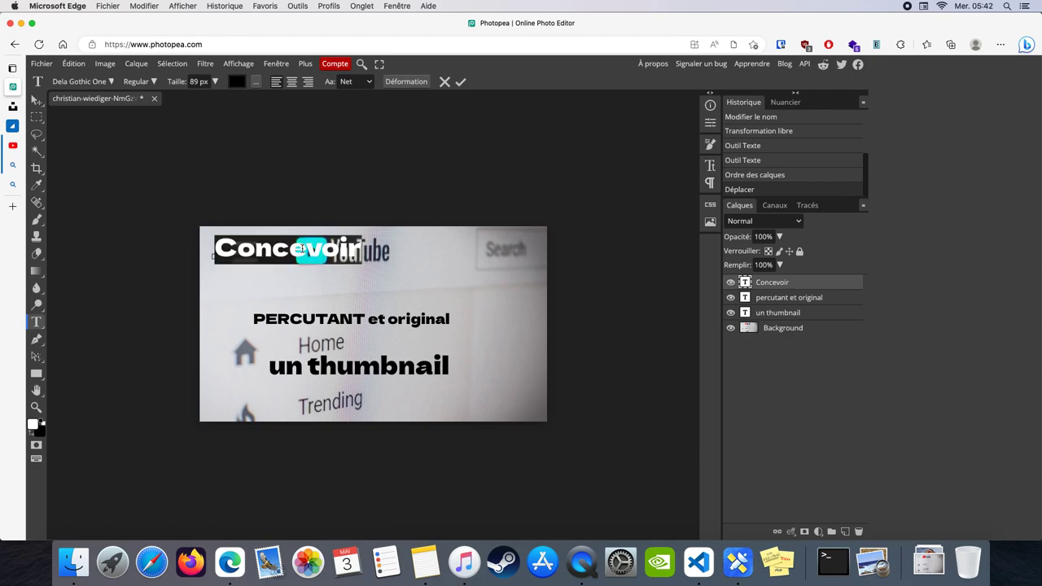
type("CONCEVOIR")
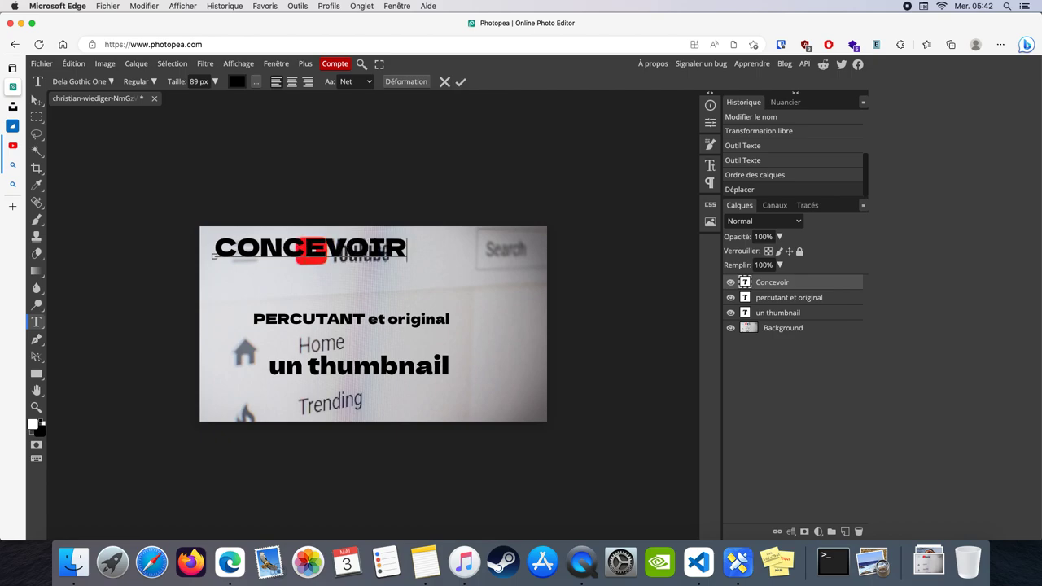
Try the Destroy font and the District font on the word "CONCEVOIR".
double_click(321, 247)
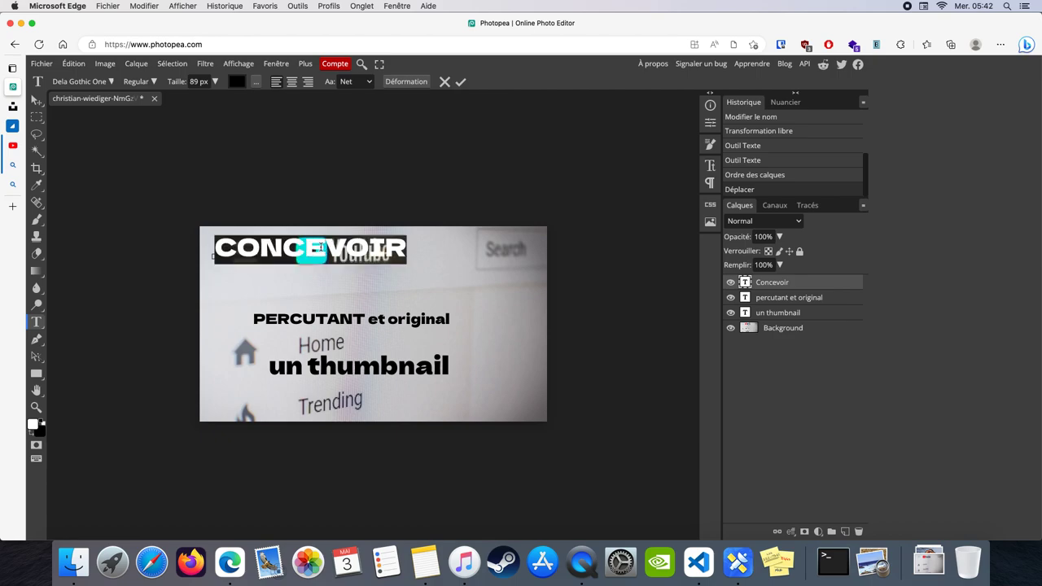
left_click(92, 82)
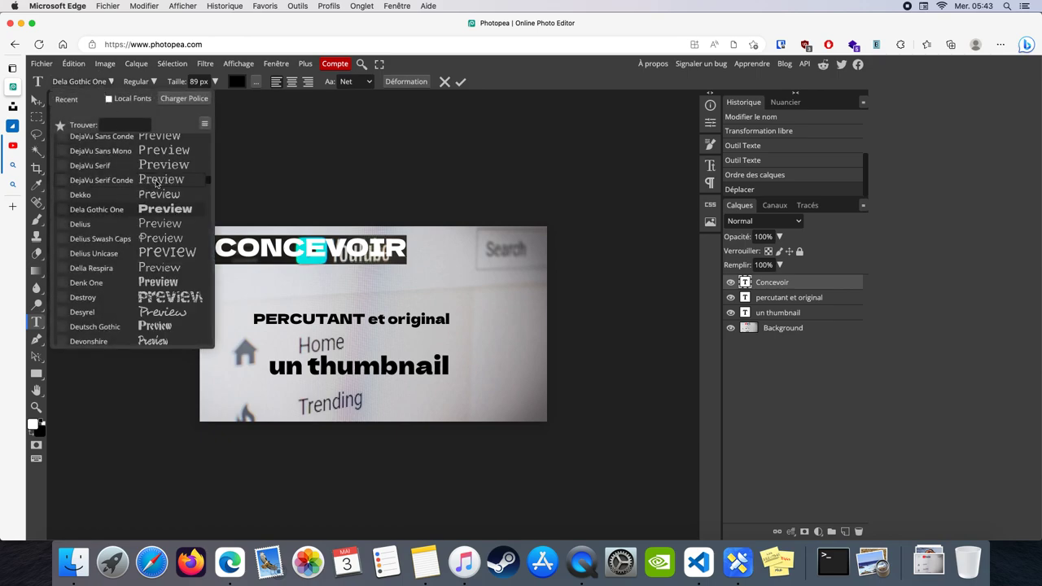
scroll(167, 293, "down", 1)
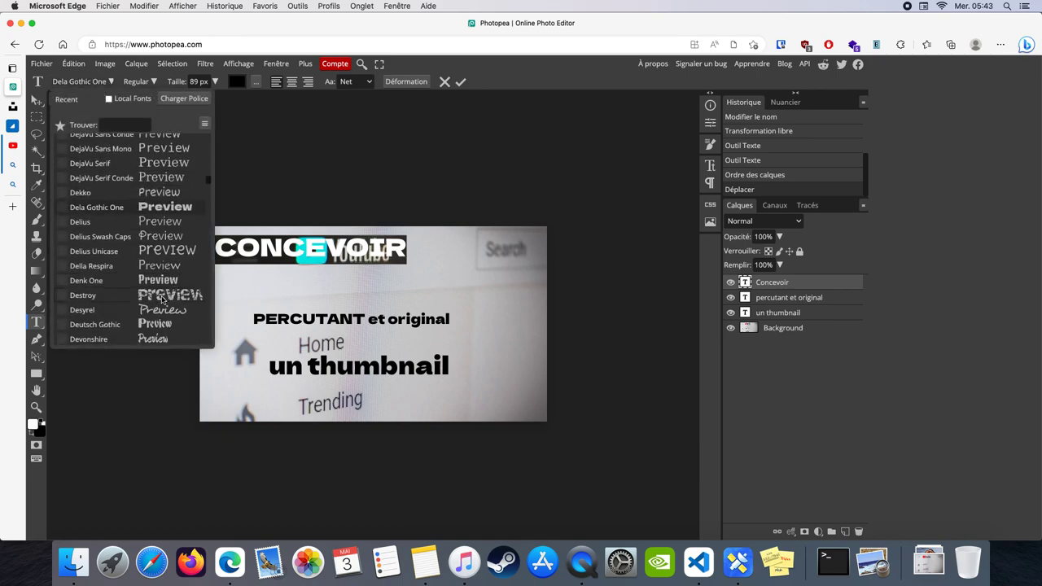
left_click(86, 294)
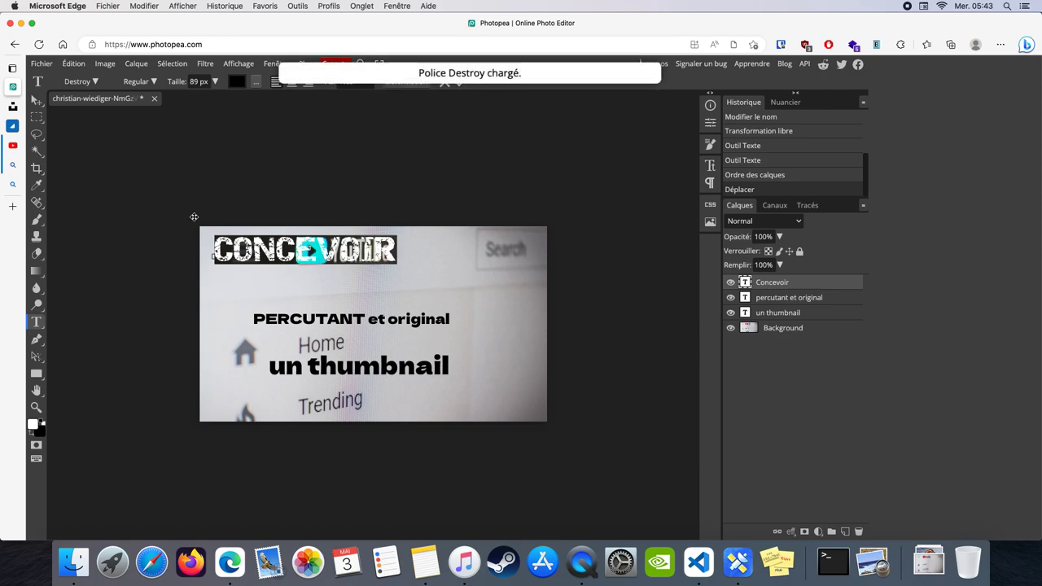
left_click(79, 82)
scroll(105, 237, "down", 4)
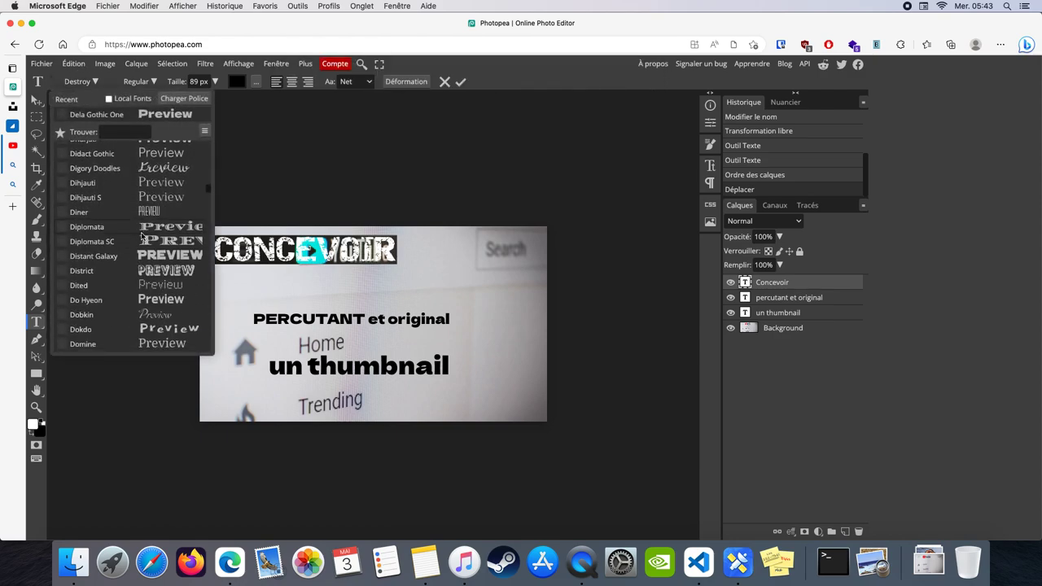
left_click(153, 270)
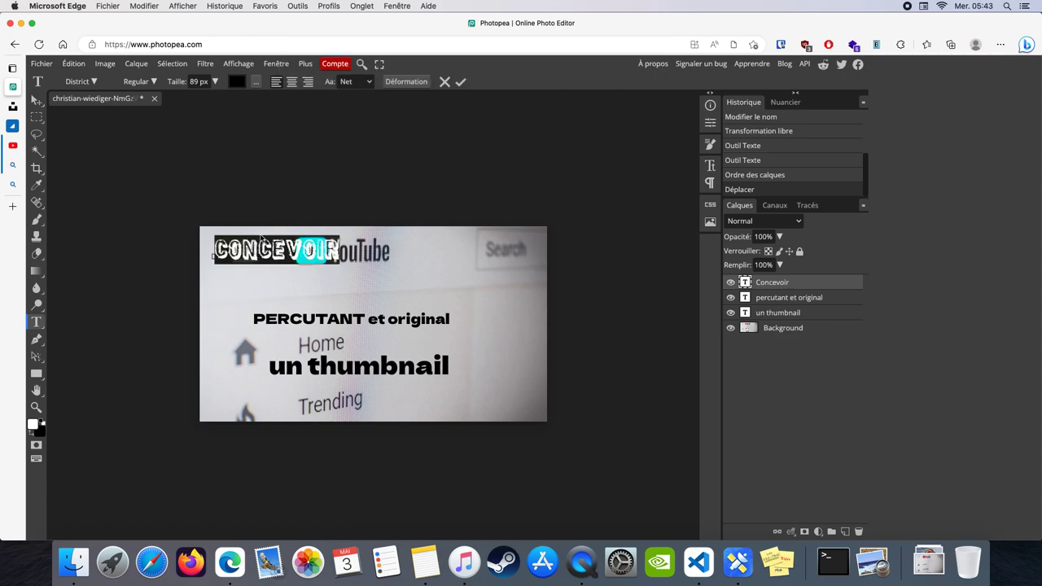
left_click(72, 81)
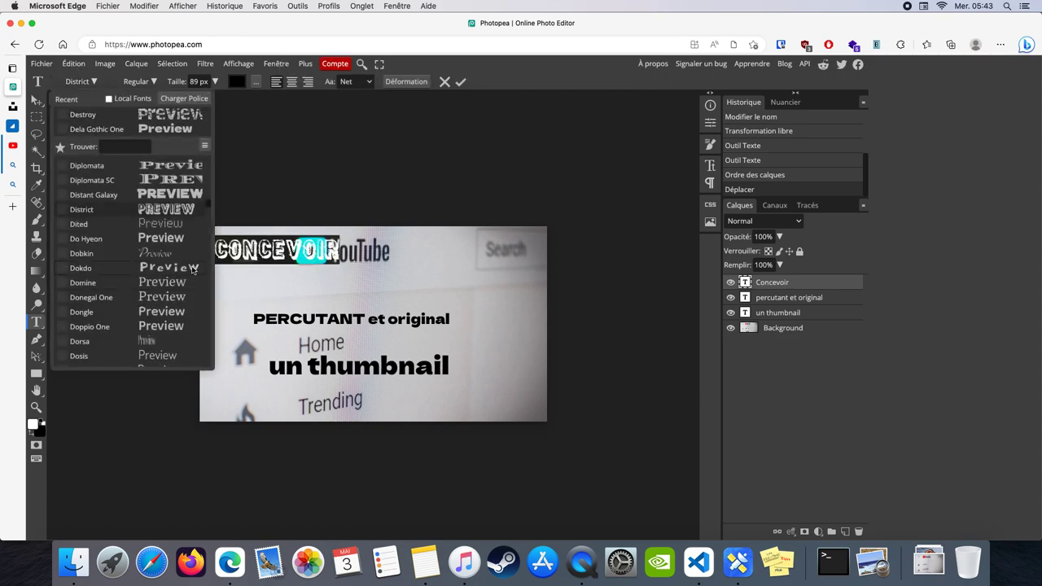
left_click(293, 248)
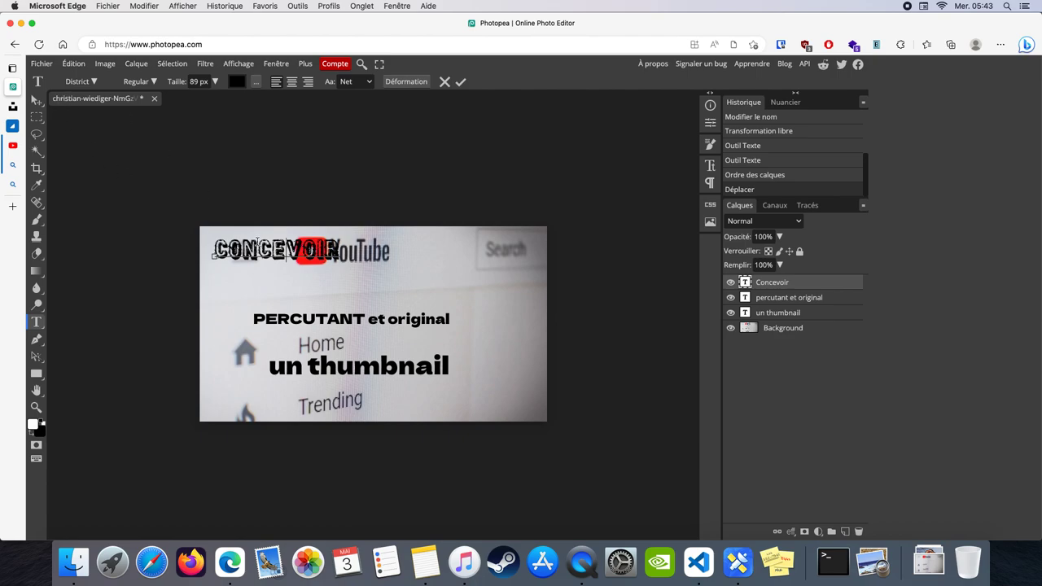
Try the Duplexide font on the whole word "CONCEVOIR".
double_click(257, 244)
left_click(75, 81)
scroll(116, 303, "down", 5)
scroll(119, 302, "down", 3)
left_click(122, 285)
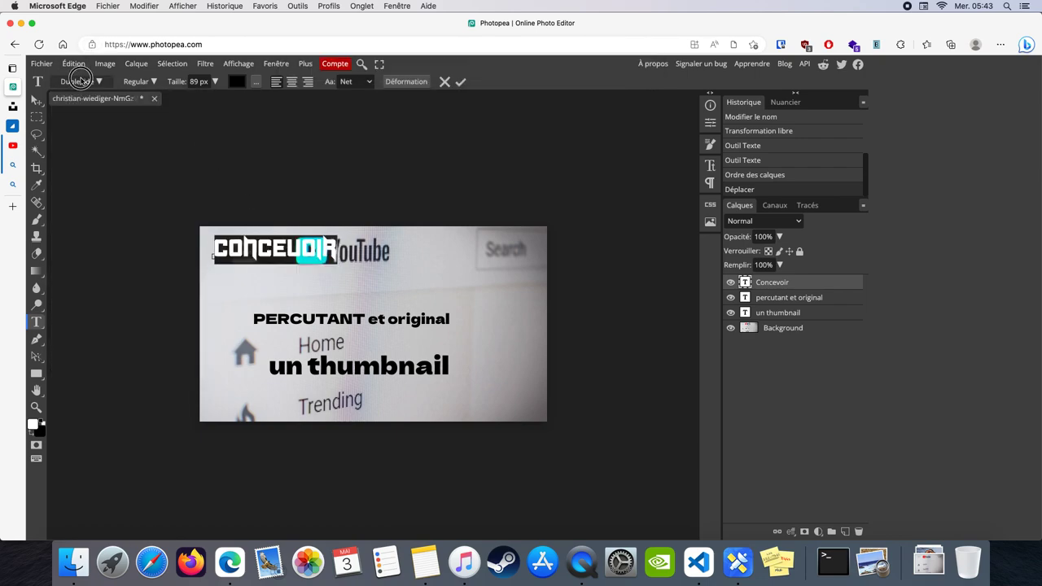
Try the Erica One font on the "CONCEVOIR" text.
left_click(80, 79)
scroll(146, 285, "down", 5)
scroll(148, 287, "down", 5)
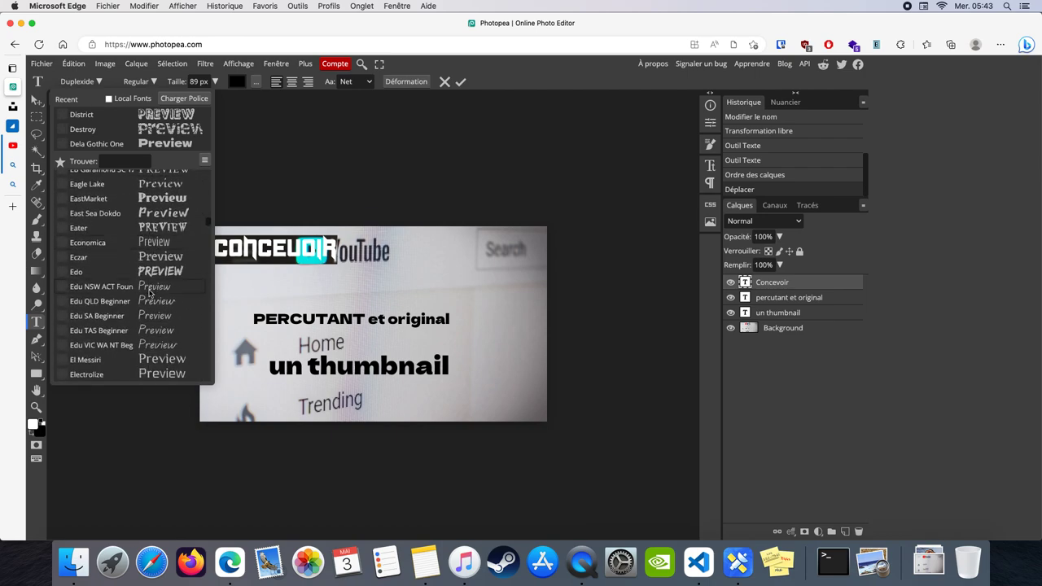
scroll(150, 291, "down", 3)
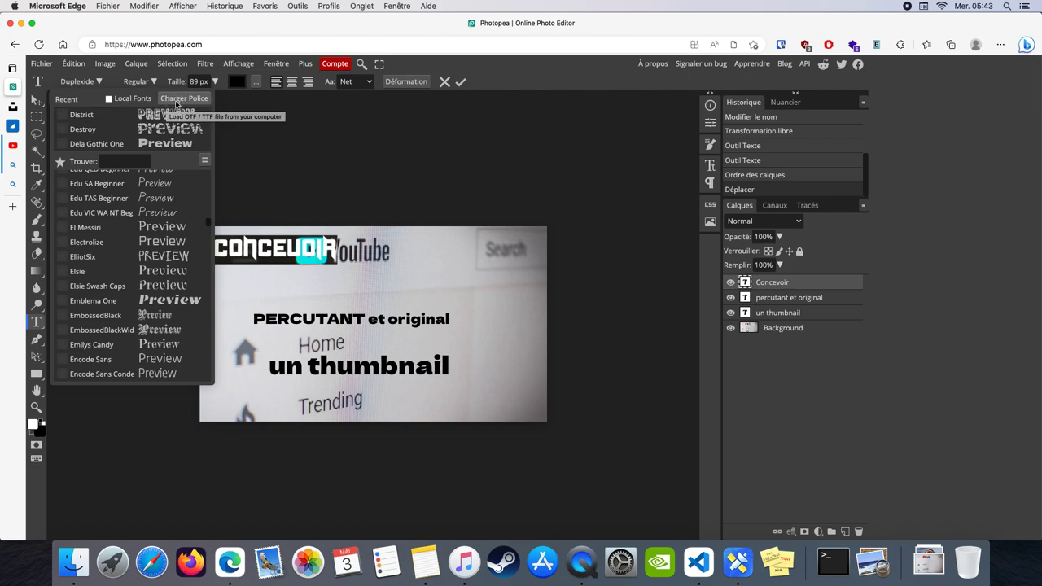
scroll(180, 257, "down", 8)
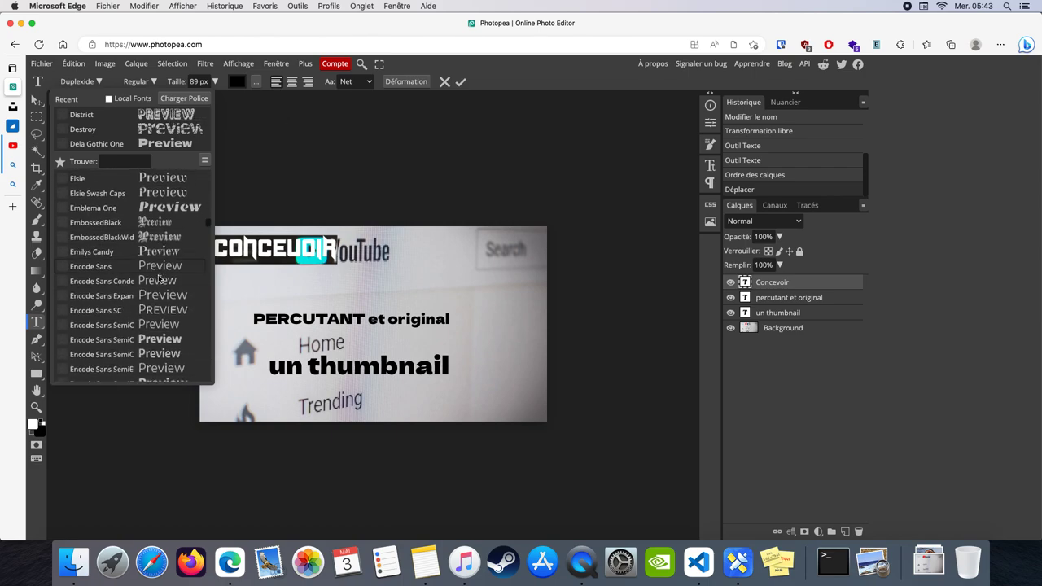
left_click(169, 299)
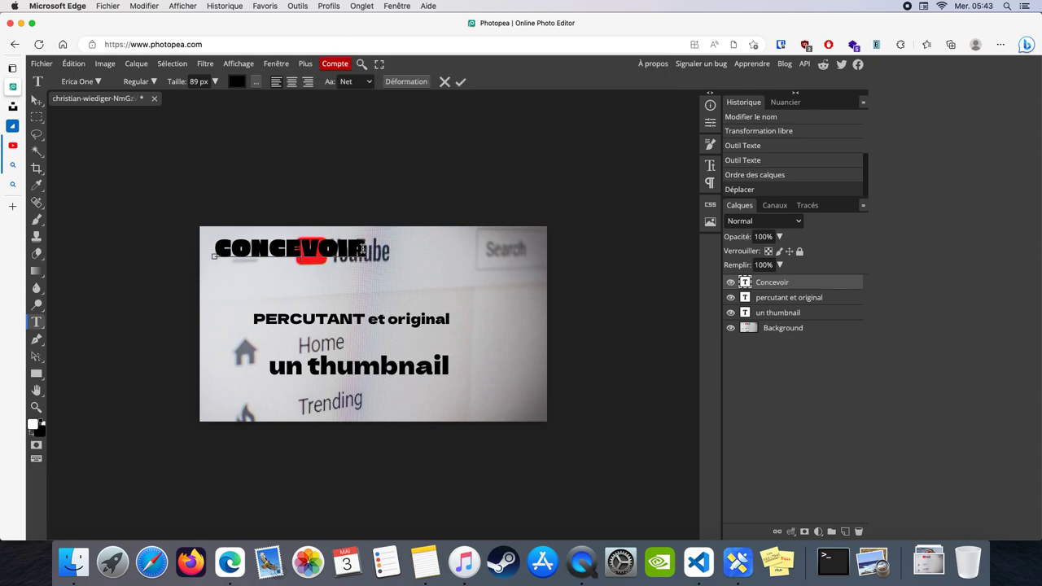
Set the font of the "CONCEVOIR" text to FORQUE.
left_click_drag(358, 249, 209, 245)
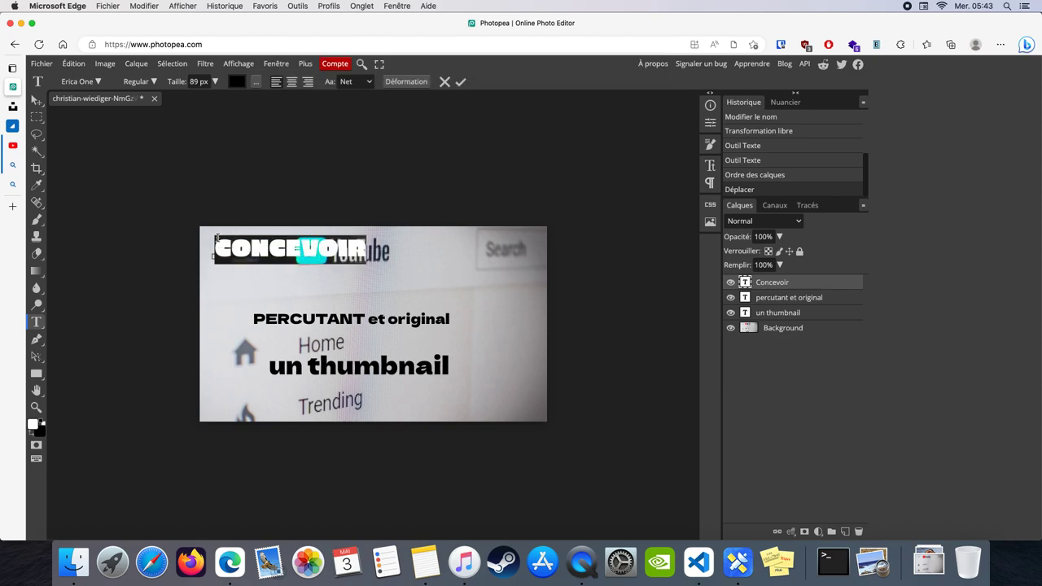
left_click(90, 82)
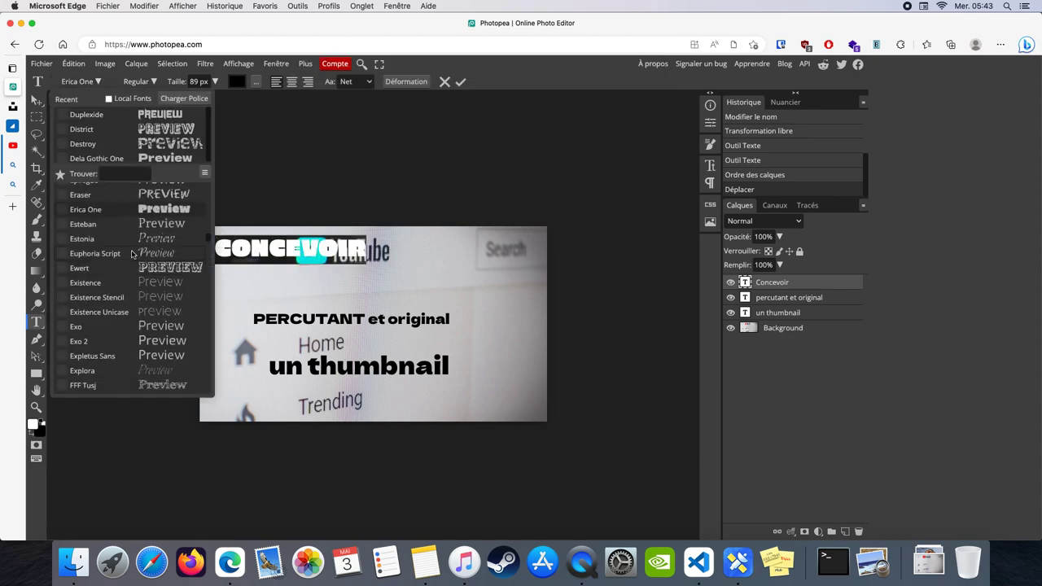
scroll(145, 316, "down", 2)
scroll(144, 316, "down", 3)
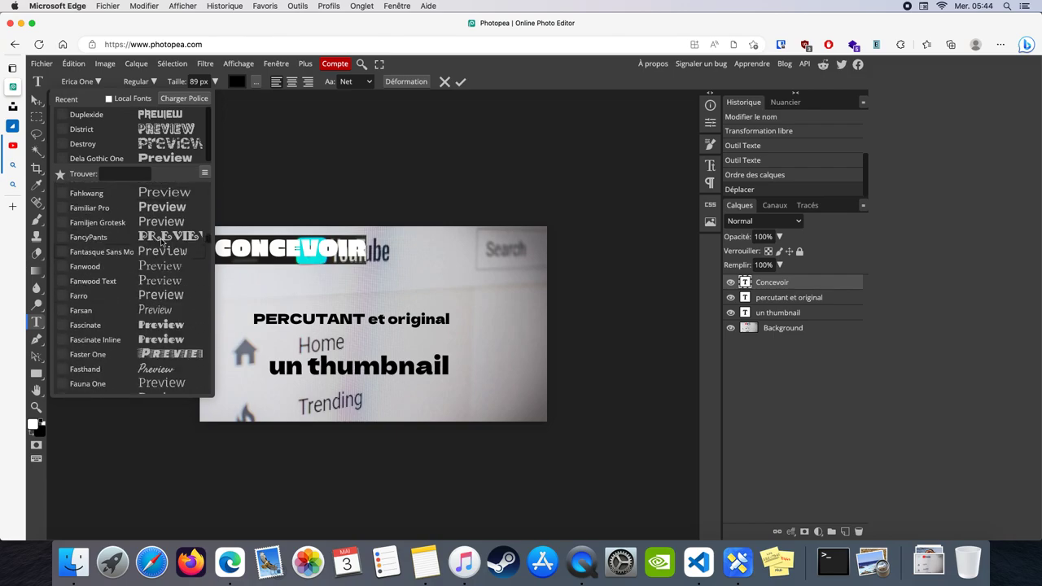
left_click(155, 209)
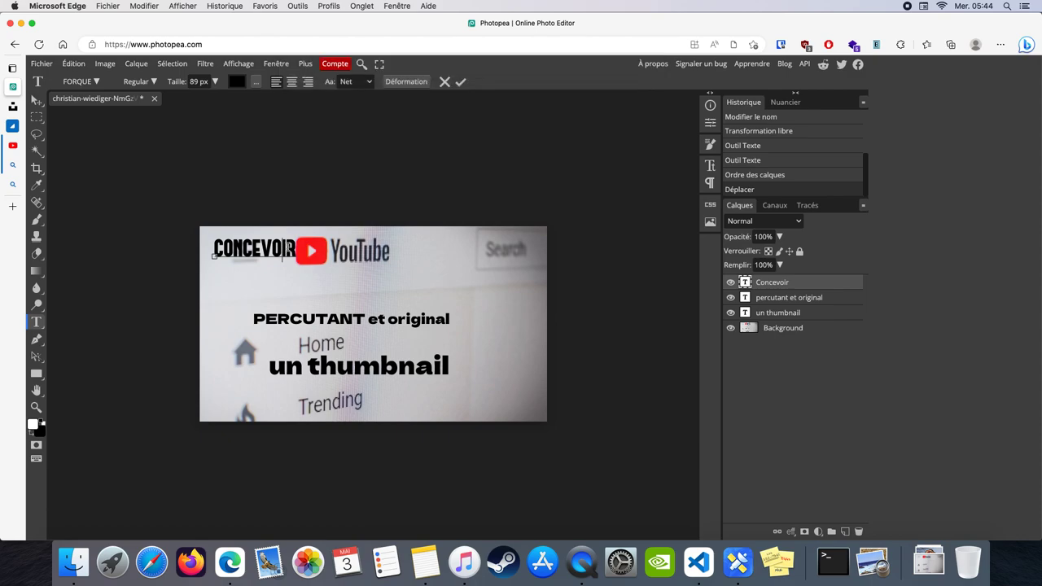
Scale the "CONCEVOIR" layer to 366% with Free Transform and place it across the top of the image, nearly centered.
double_click(289, 248)
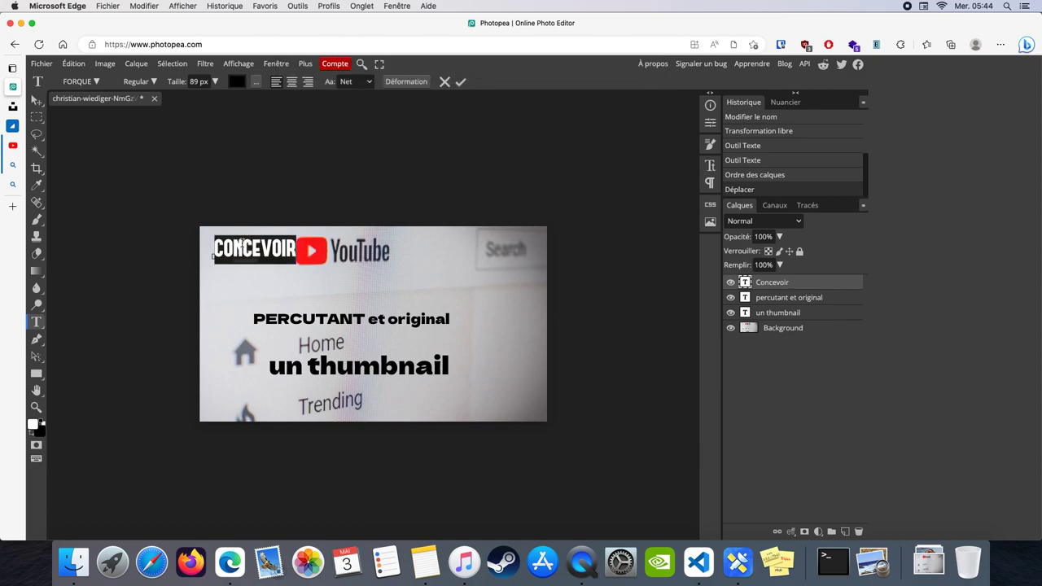
left_click(73, 64)
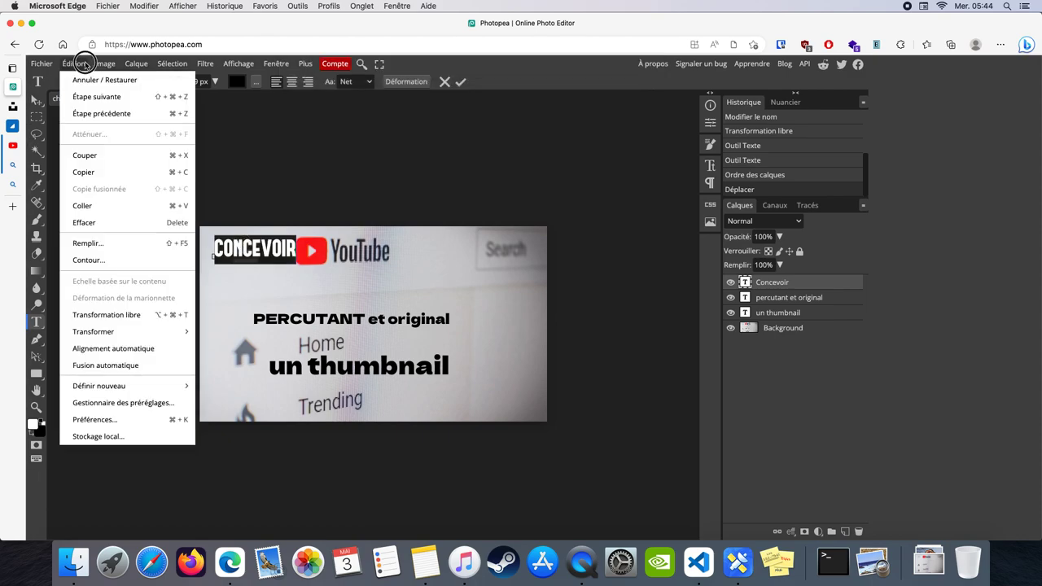
left_click(126, 311)
left_click_drag(296, 256, 512, 292)
left_click_drag(448, 280, 450, 272)
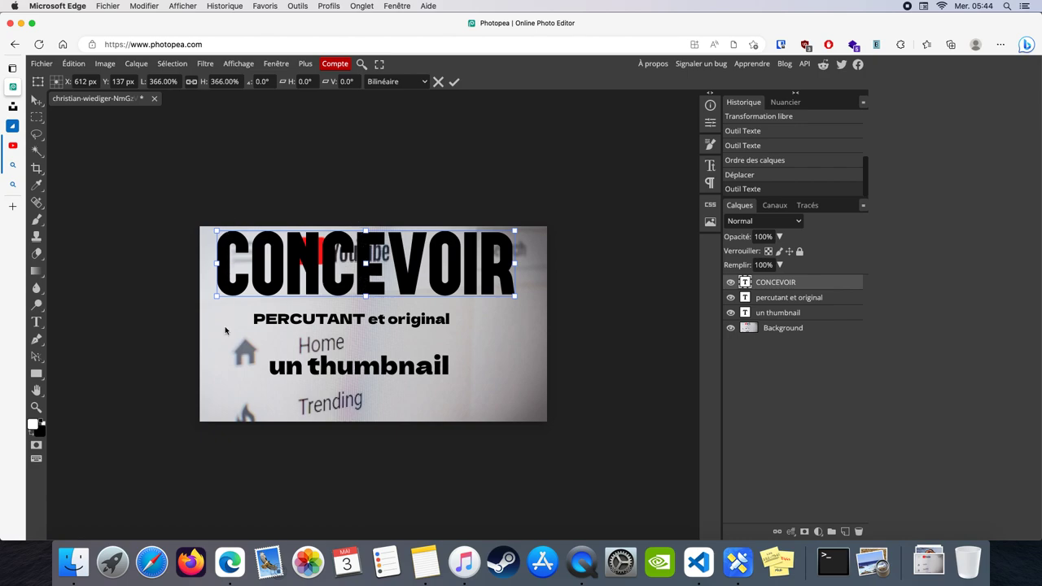
left_click_drag(376, 271, 378, 273)
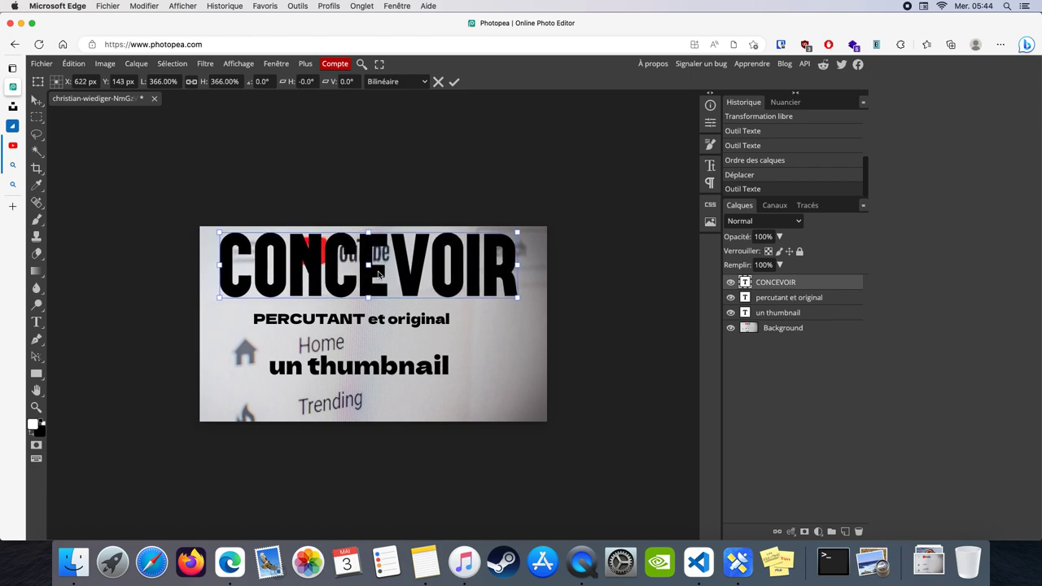
key("Return")
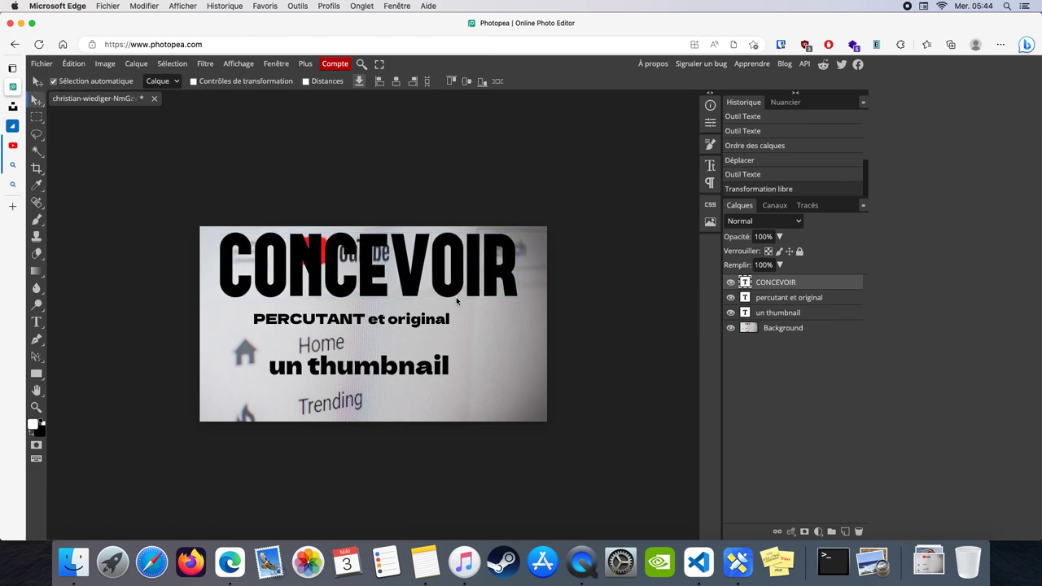
Scale the "percutant et original" layer to 150% with Free Transform and place it directly beneath "CONCEVOIR".
left_click(778, 298)
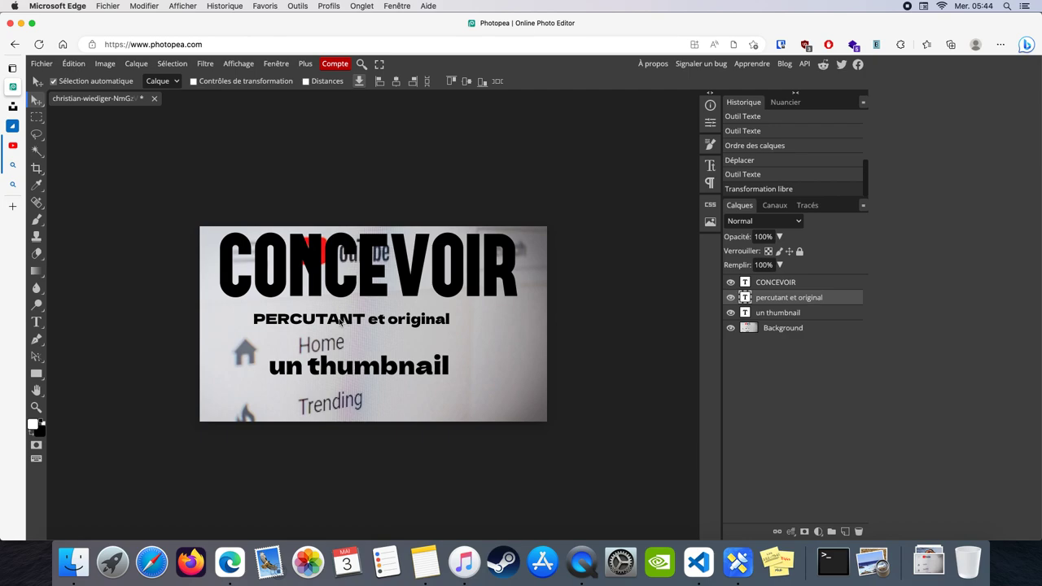
key("t")
left_click(377, 319)
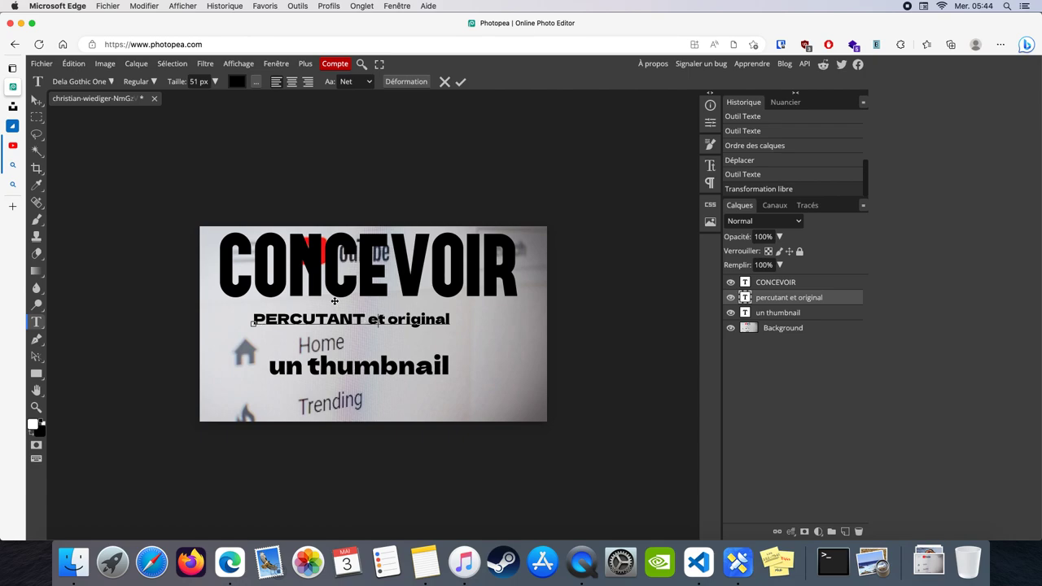
left_click(74, 63)
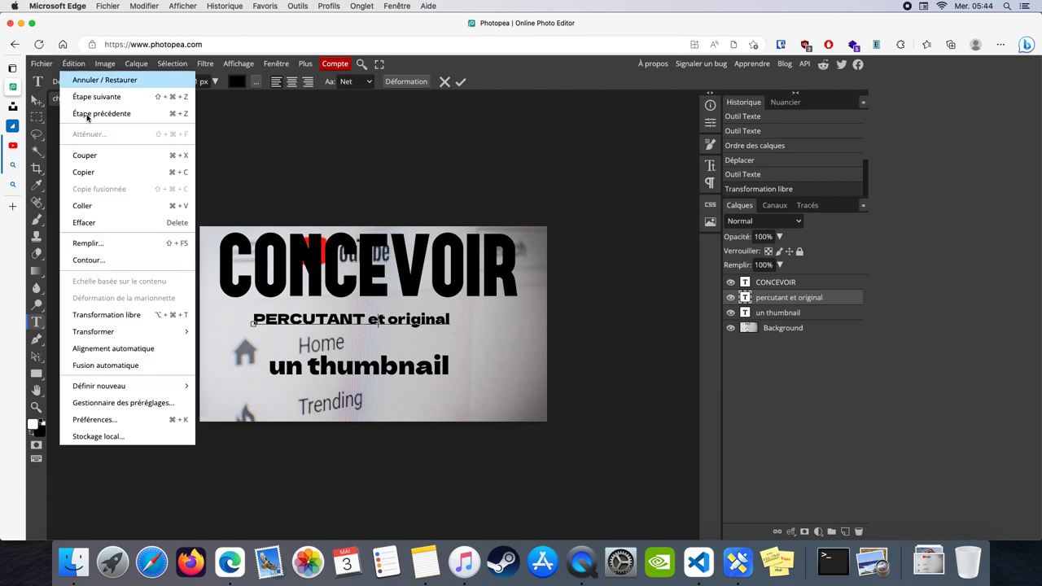
left_click(135, 314)
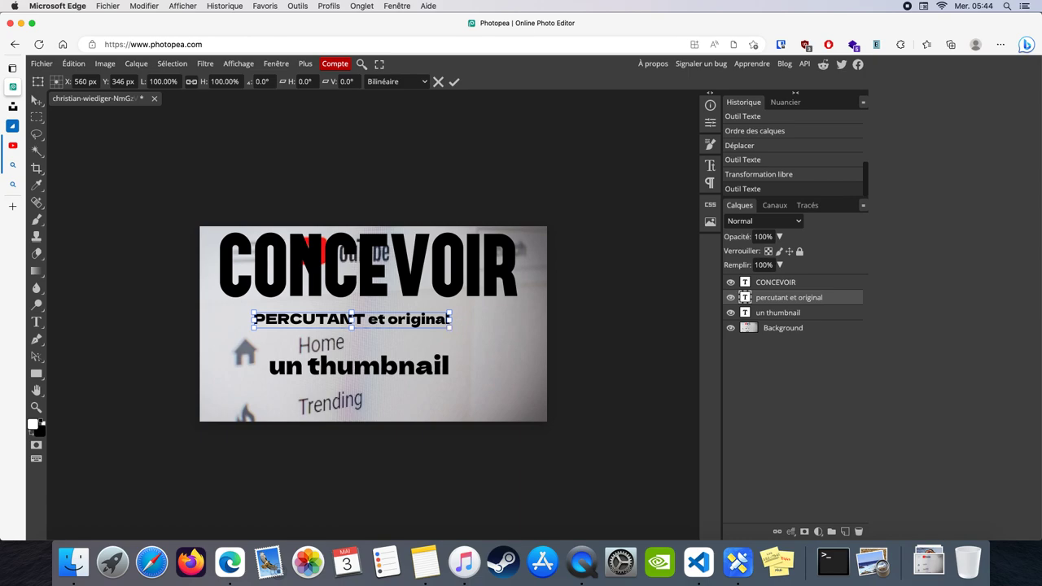
mouse_move(454, 326)
left_mouse_down()
mouse_move(544, 350)
mouse_move(550, 335)
mouse_move(445, 319)
left_mouse_up()
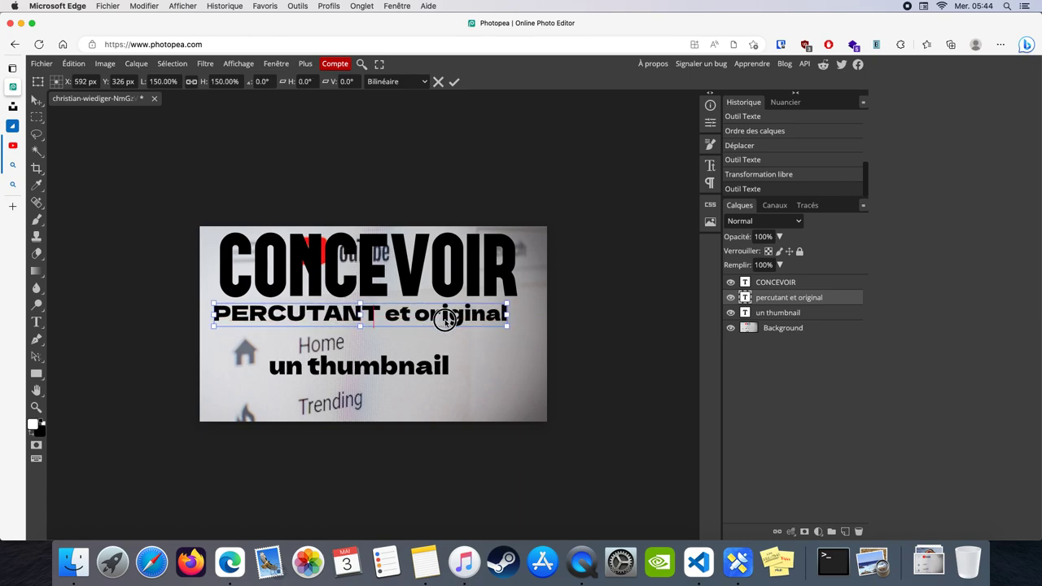
key("Return")
double_click(388, 318)
left_click(386, 316)
left_click_drag(386, 316, 512, 318)
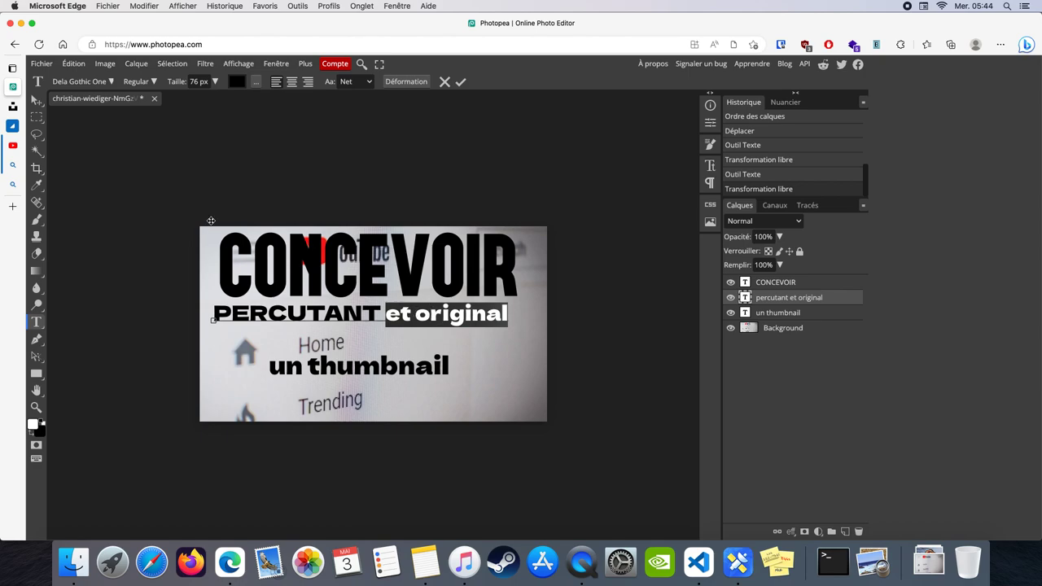
Scale the "percutant et original" layer to 105% with Free Transform and place it directly beneath "CONCEVOIR".
left_click(74, 64)
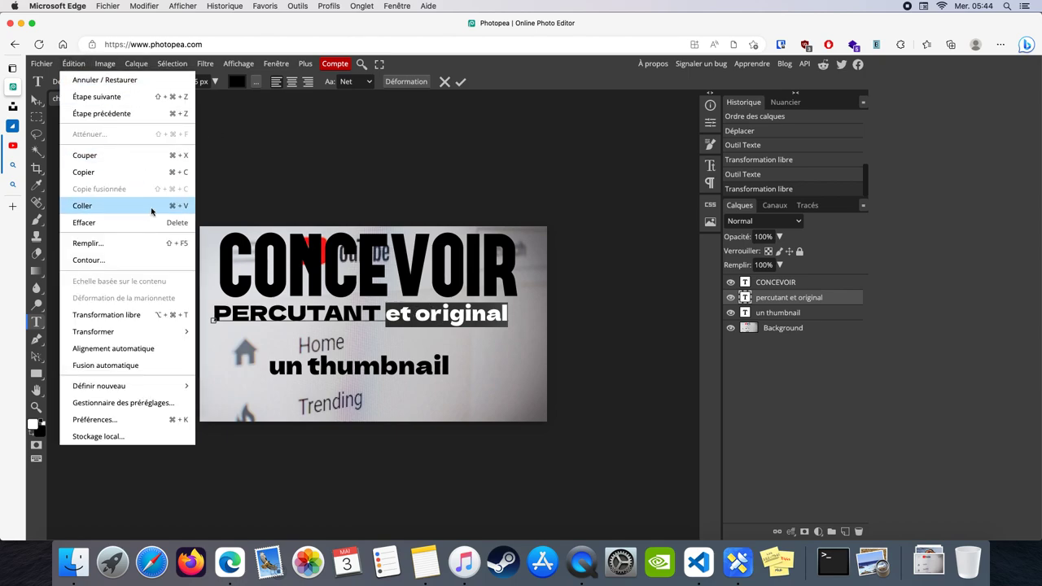
left_click(159, 314)
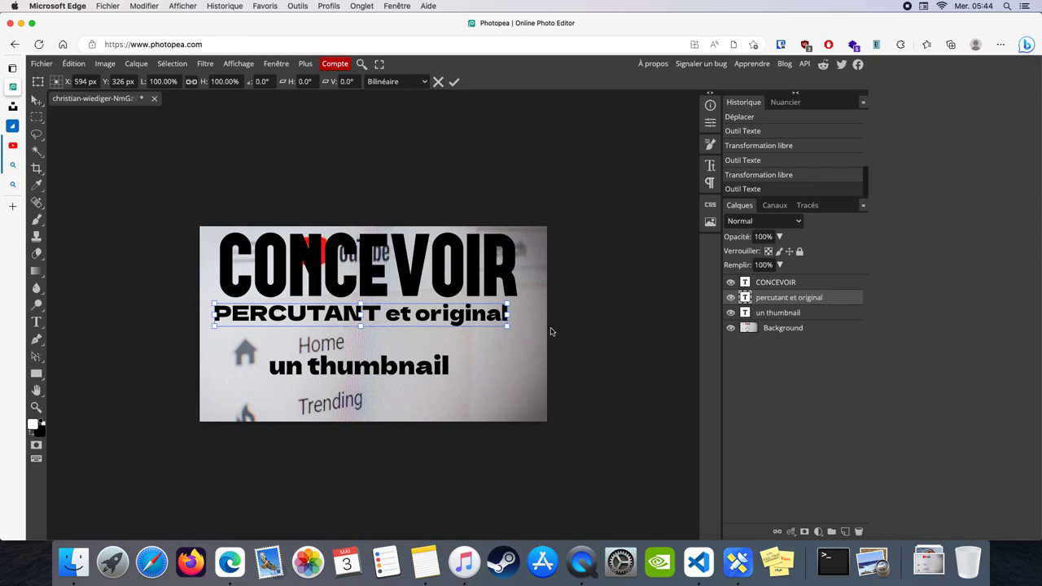
left_click_drag(509, 325, 538, 326)
mouse_move(456, 317)
left_mouse_down()
mouse_move(472, 318)
mouse_move(462, 314)
left_mouse_up()
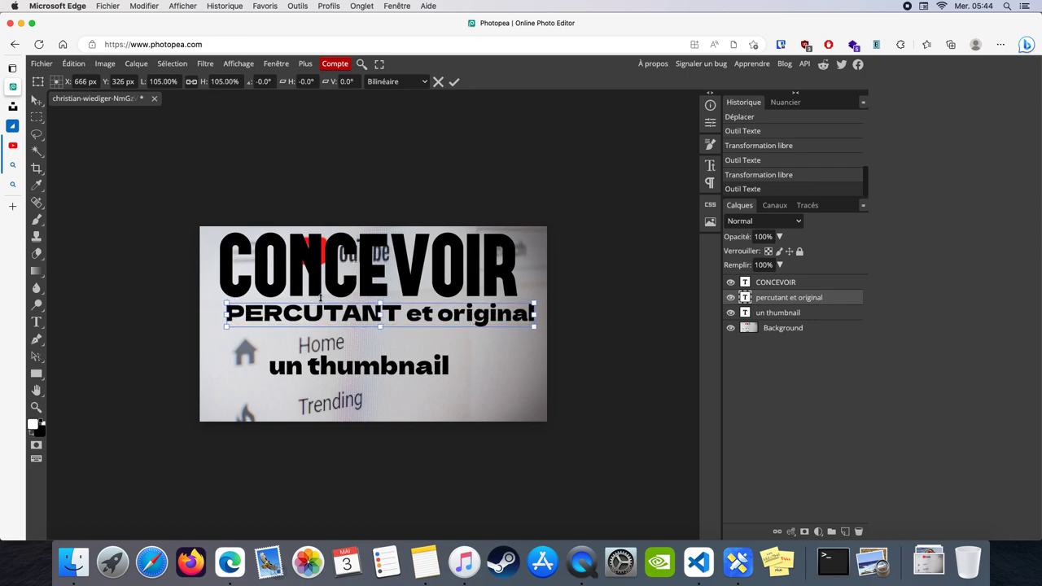
left_click_drag(222, 299, 209, 297)
left_click_drag(498, 319, 495, 319)
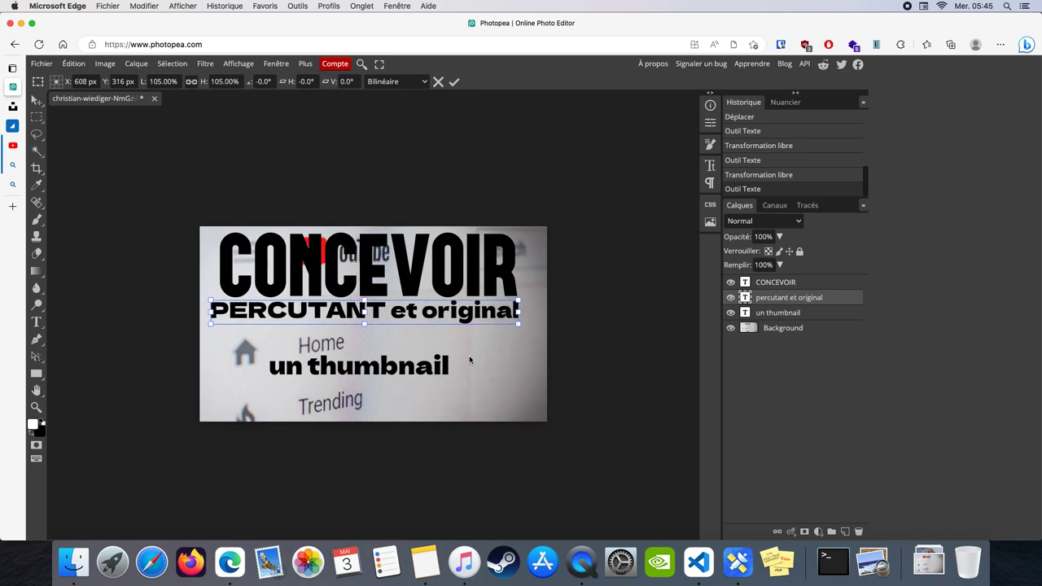
Move the "un thumbnail" layer below the "percutant et original" line, leaving a gap between the two.
left_click(769, 313)
left_click_drag(390, 366, 483, 331)
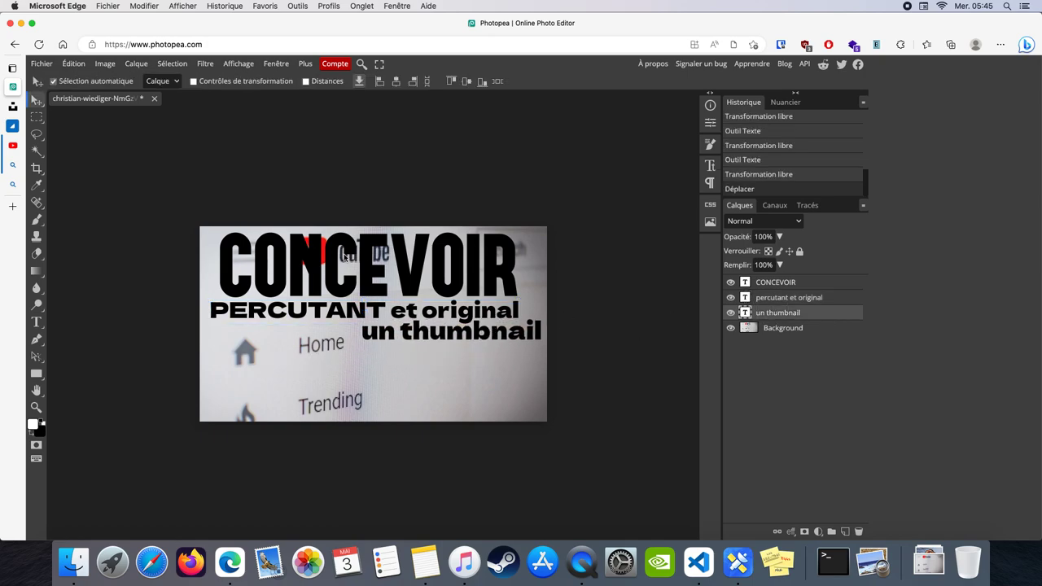
left_click_drag(441, 341, 391, 358)
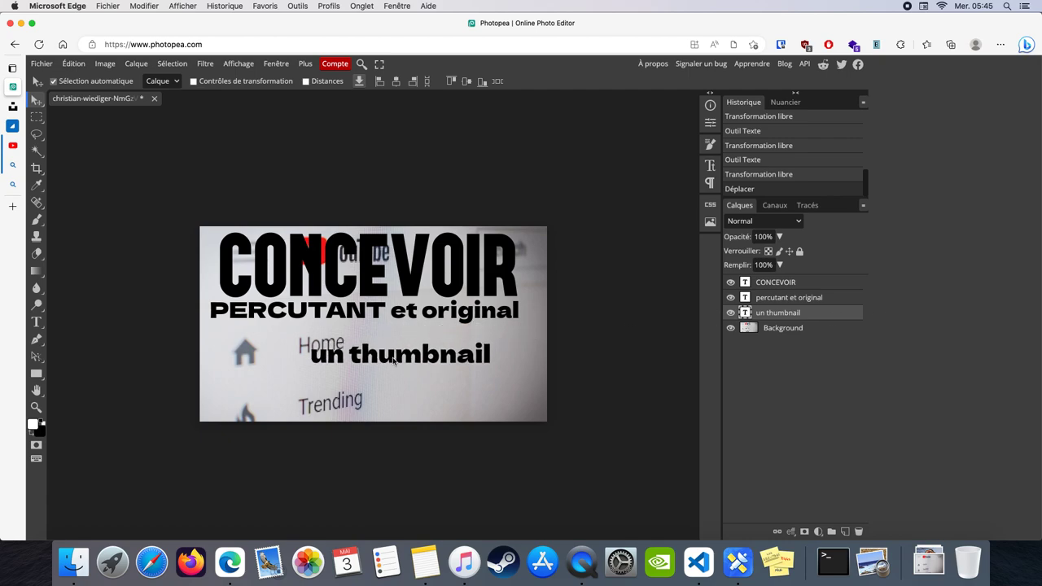
Align the start of the "percutant et original" line with "CONCEVOIR" and scale it to about 96% with Free Transform to match its width.
left_click(778, 297)
left_click_drag(402, 313, 413, 311)
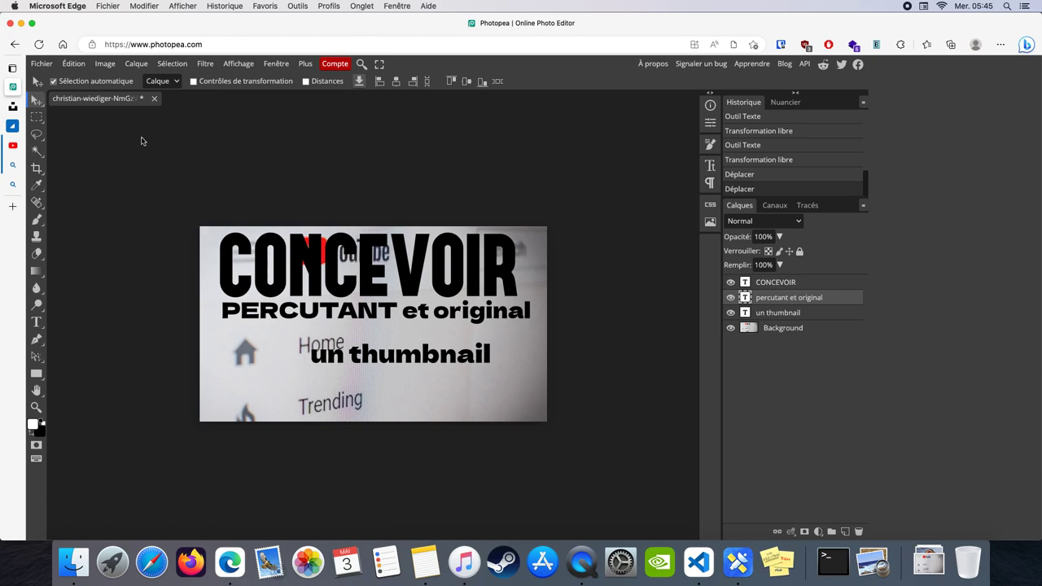
left_click(74, 64)
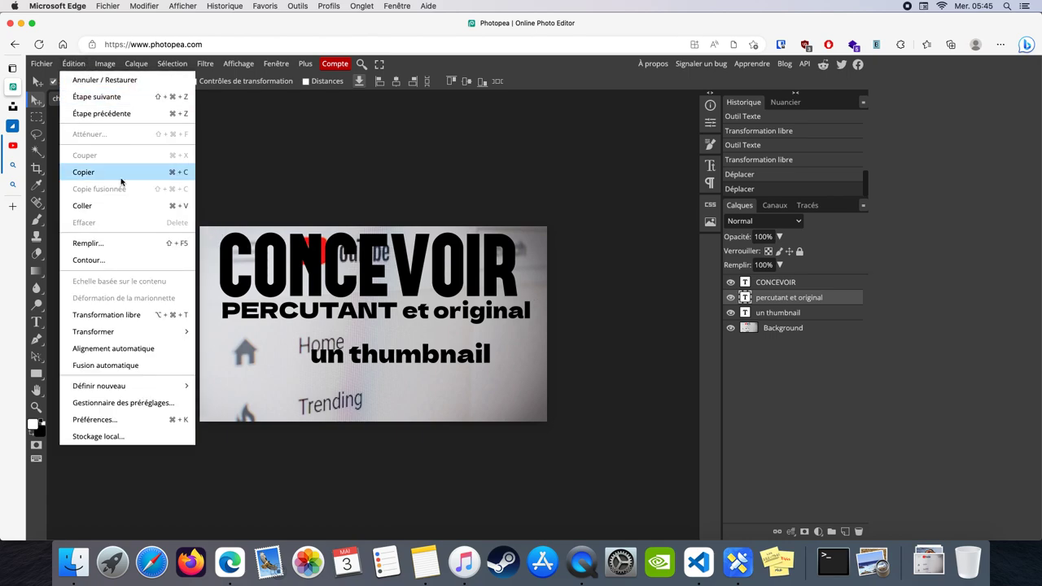
left_click(131, 315)
left_click_drag(531, 324, 517, 321)
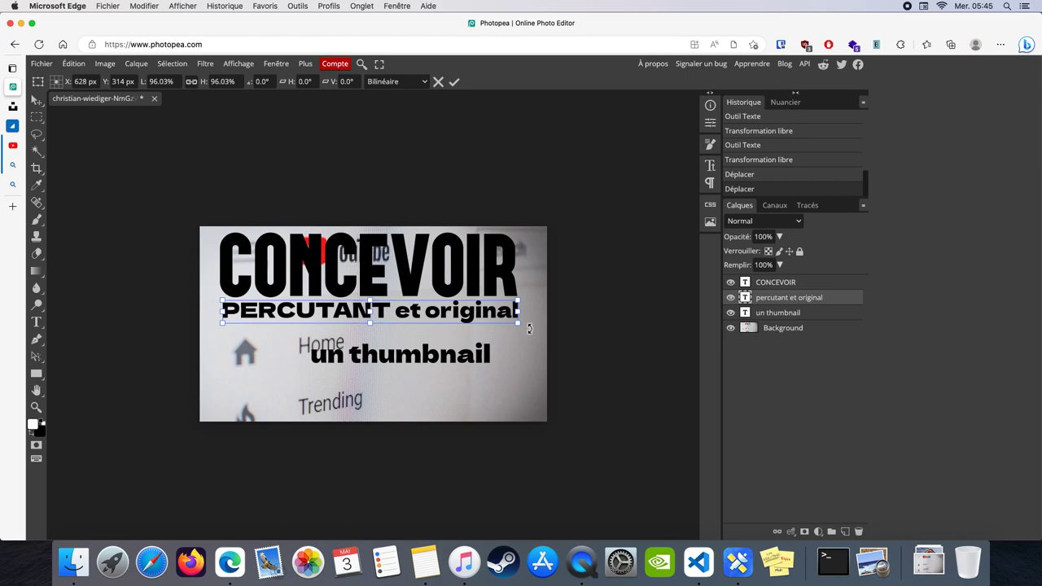
key("Return")
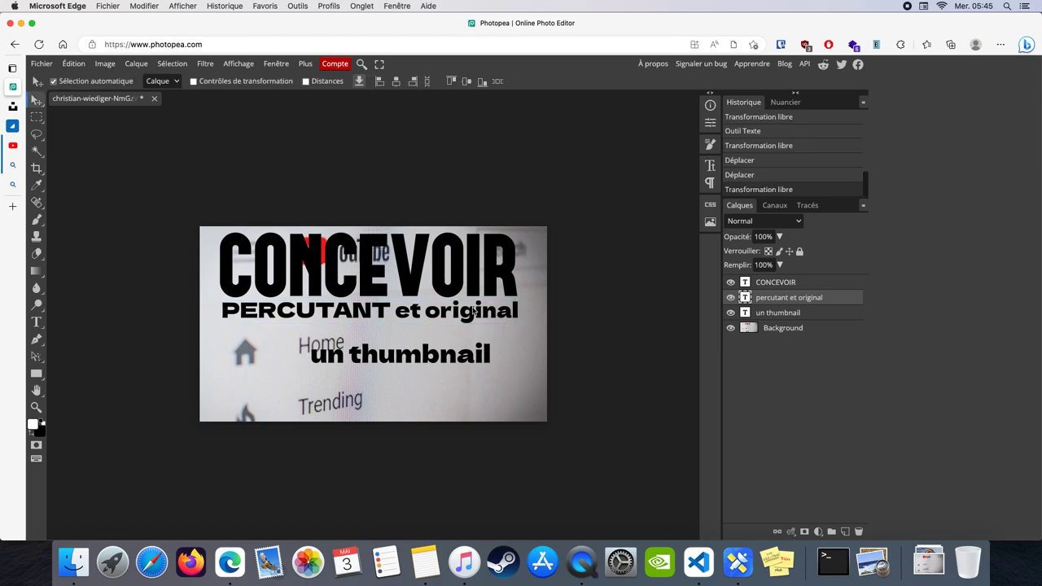
Swap the two lower text lines so "un thumbnail" sits beneath "CONCEVOIR", and rewrite it in capitals as "UN THUMBNAIL".
left_click_drag(351, 316, 273, 315)
left_click(756, 314)
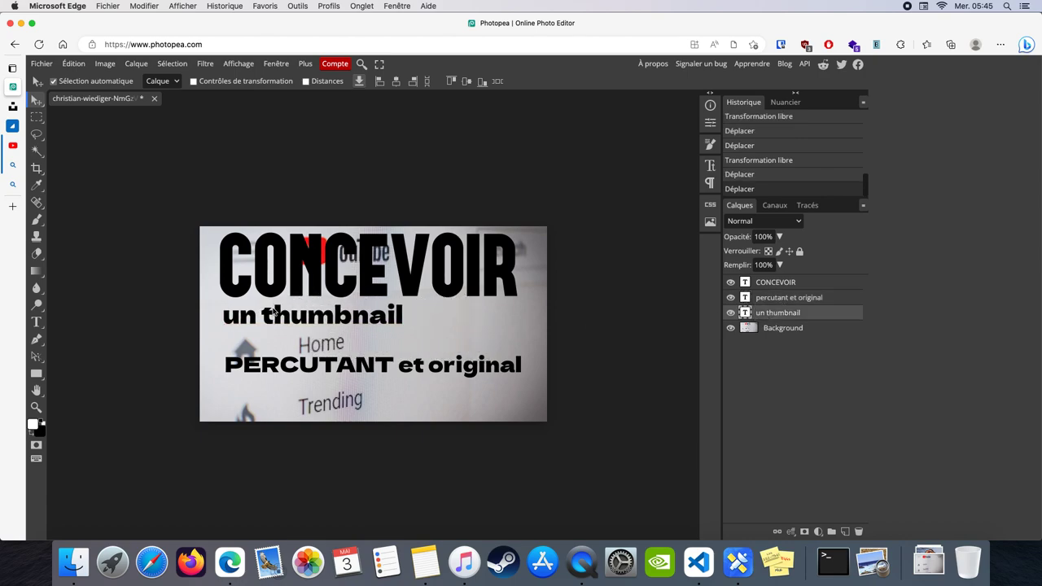
double_click(274, 313)
type("U")
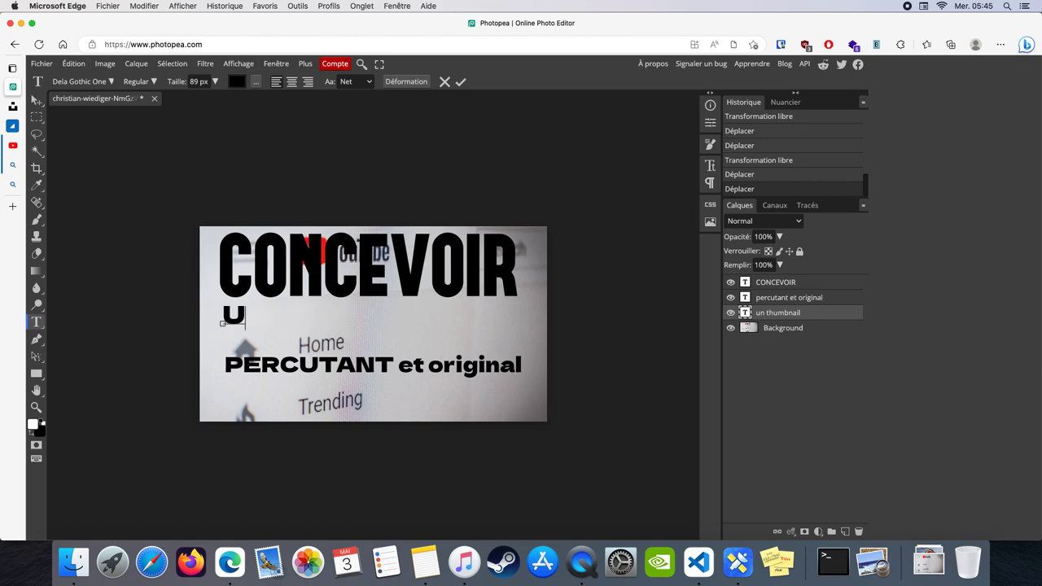
type("N THUMBNAIL")
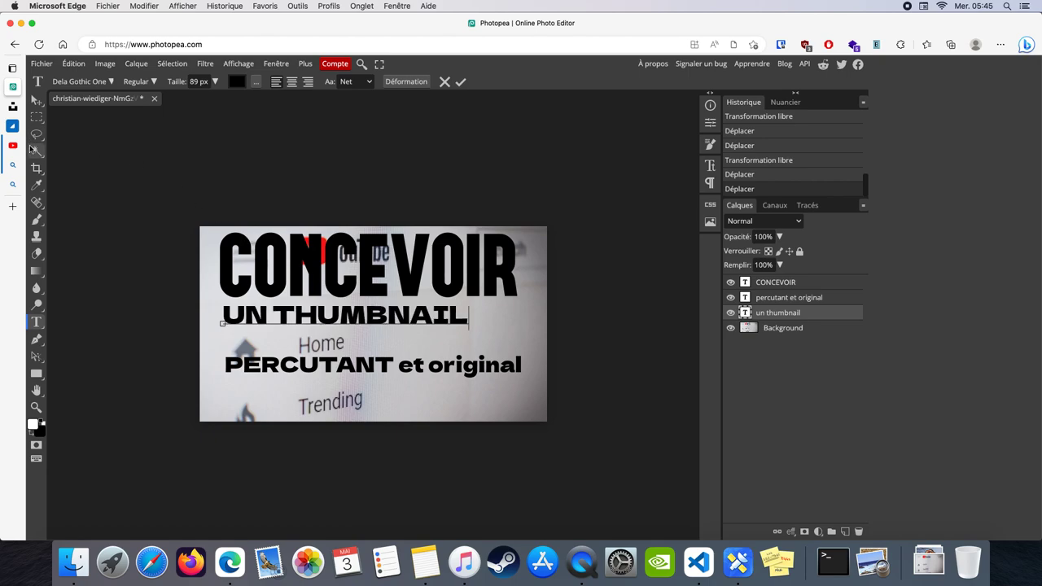
Scale the "UN THUMBNAIL" layer to about 120% with Free Transform to match the width of "CONCEVOIR" and place it tightly beneath that word.
left_click(74, 64)
left_click(124, 323)
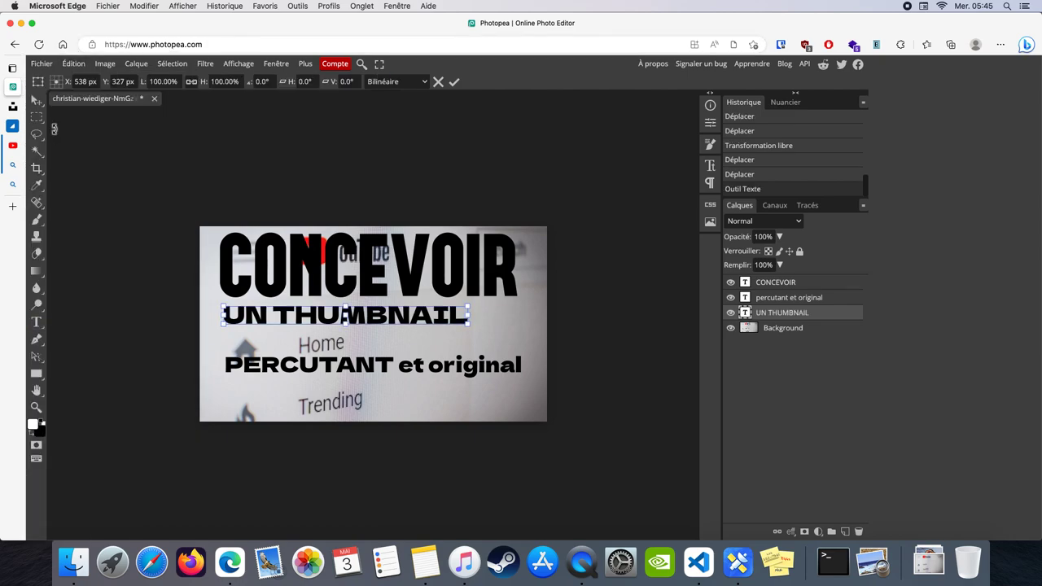
left_click_drag(468, 323, 517, 335)
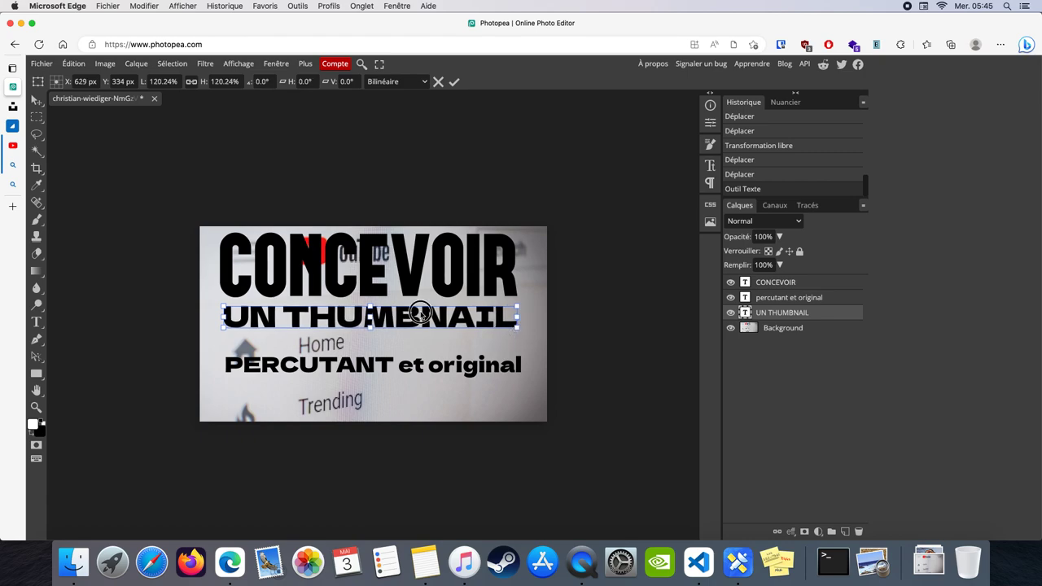
left_click_drag(422, 316, 422, 312)
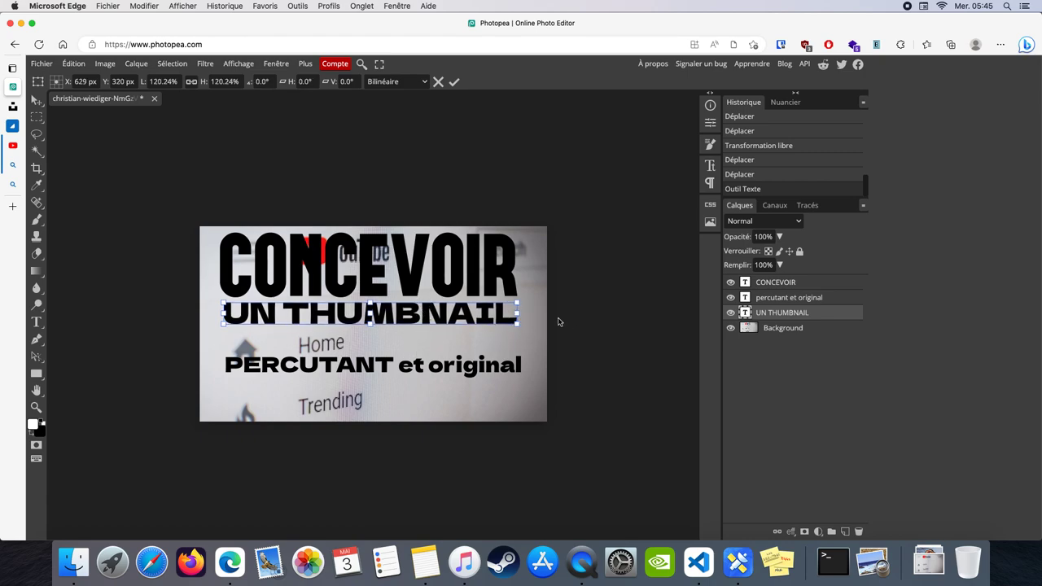
key("Return")
left_click(770, 297)
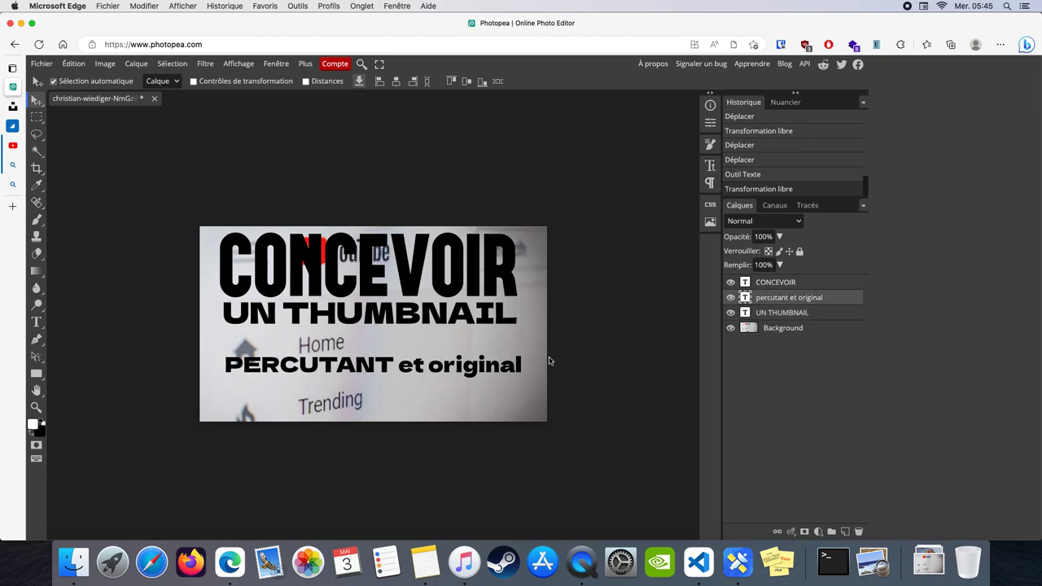
double_click(398, 365)
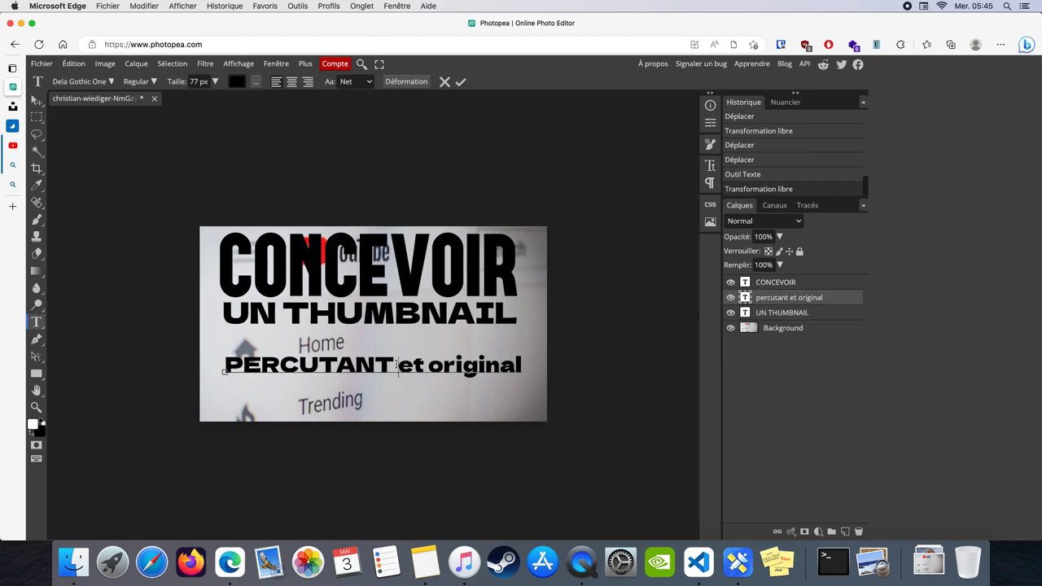
left_click_drag(398, 365, 523, 365)
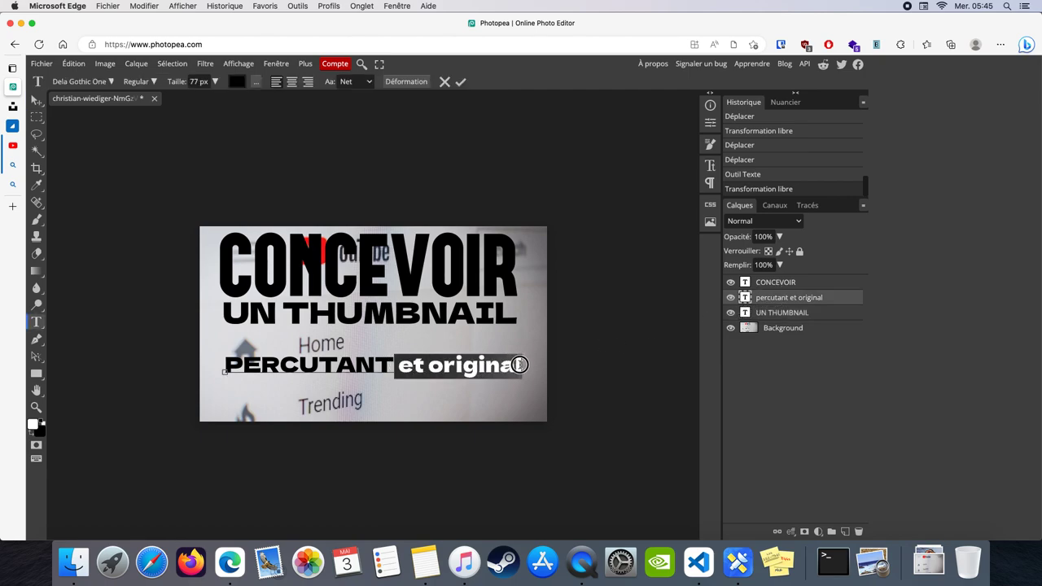
left_click(429, 367)
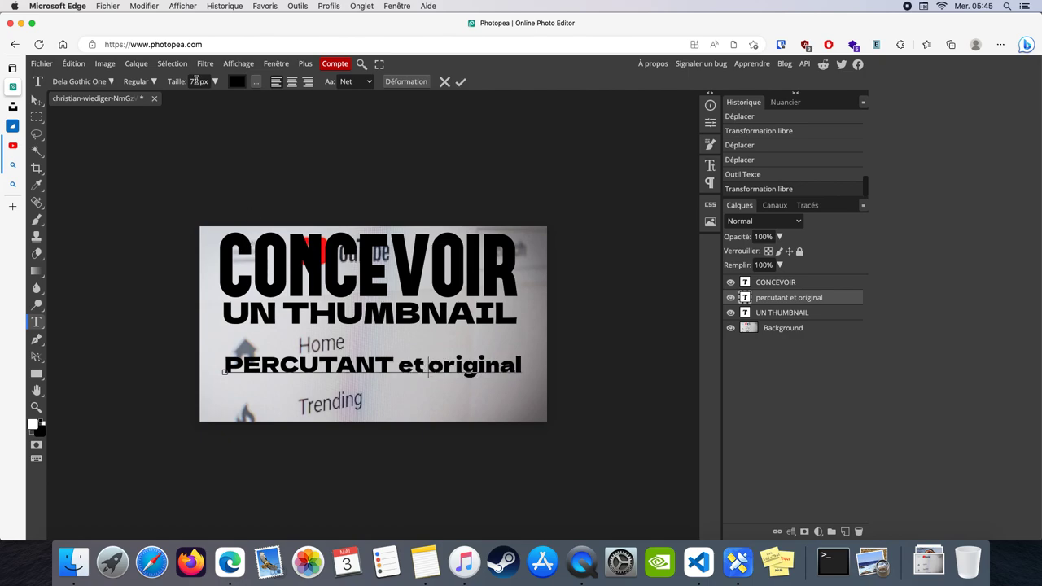
key("Escape")
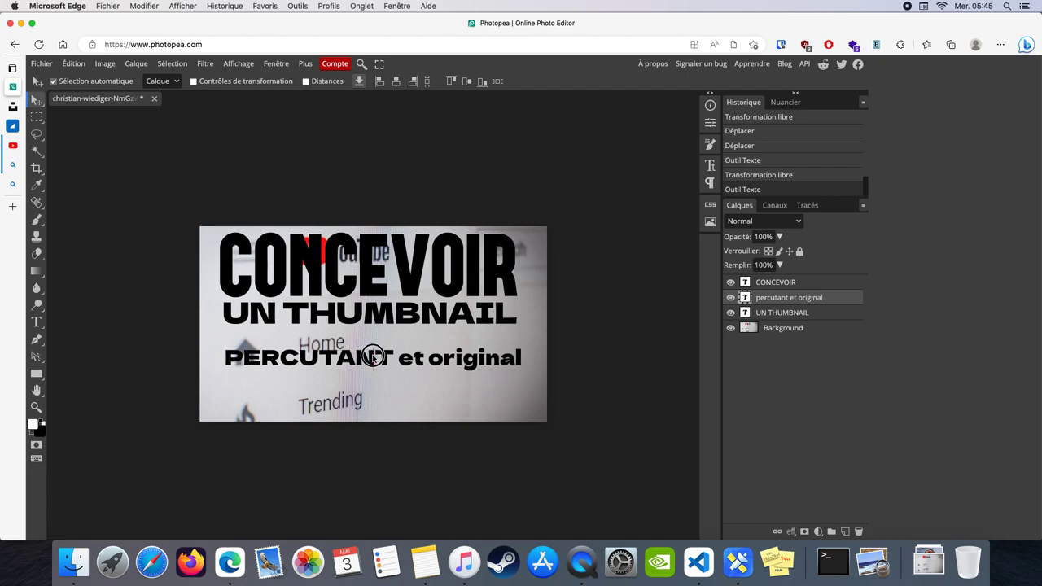
Move the "percutant et original" line up directly beneath "UN THUMBNAIL".
left_click_drag(371, 363, 370, 337)
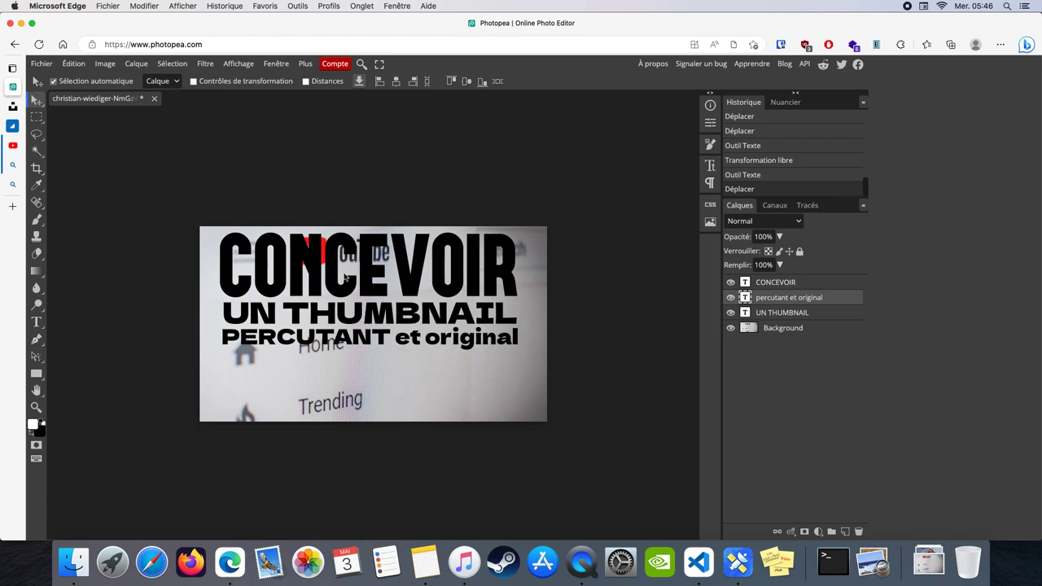
Select the three text layers together and move them as a block into the upper-left corner of the image.
left_click(765, 284)
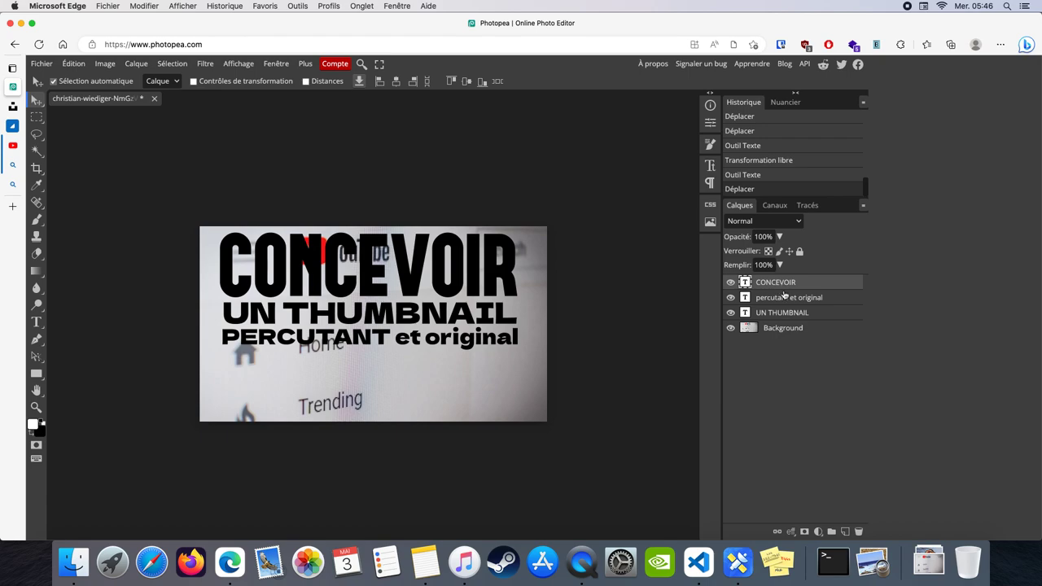
left_click(785, 299, "shift")
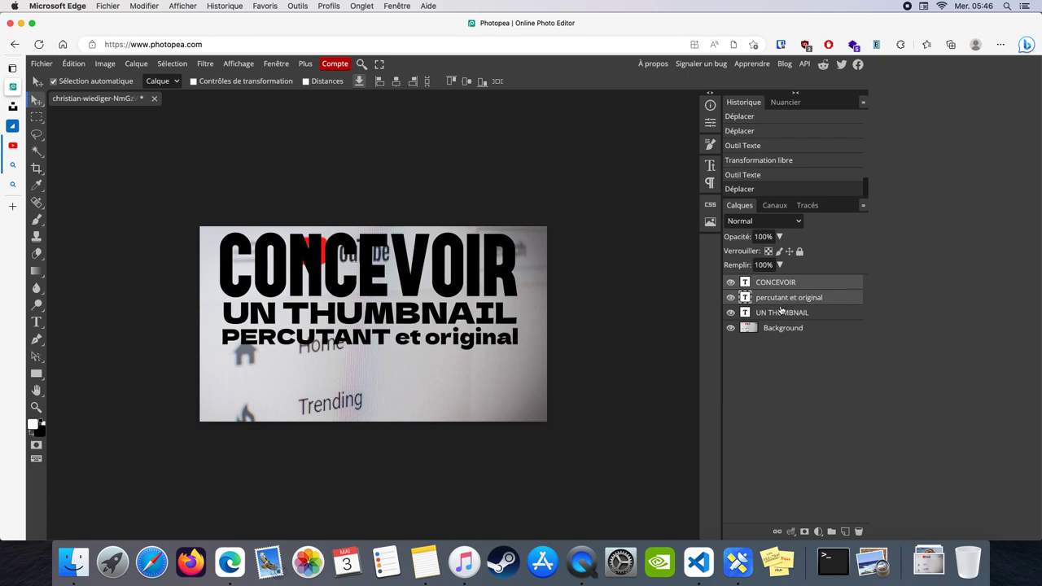
left_click(781, 313, "shift")
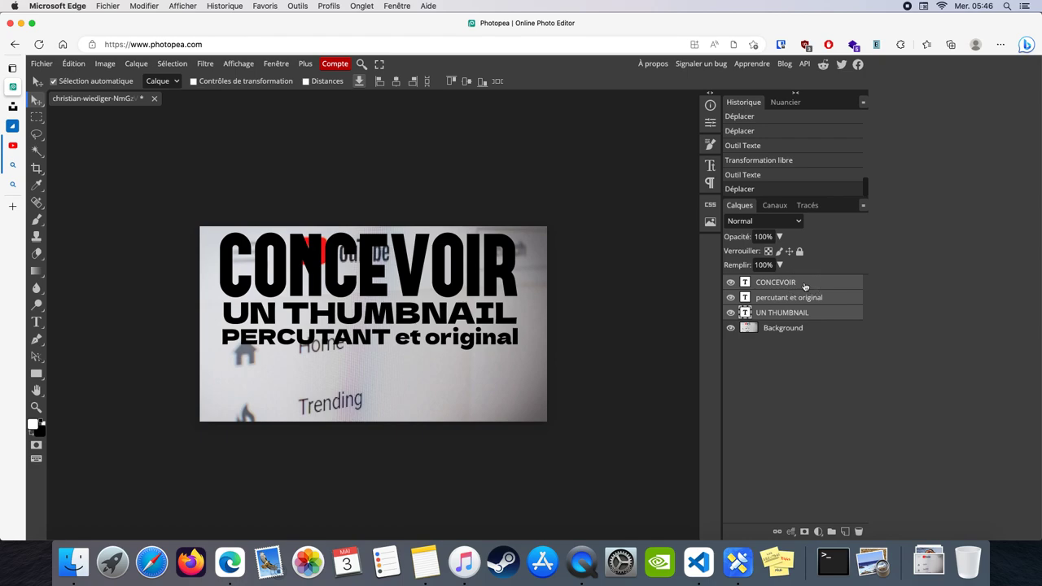
left_click(804, 286)
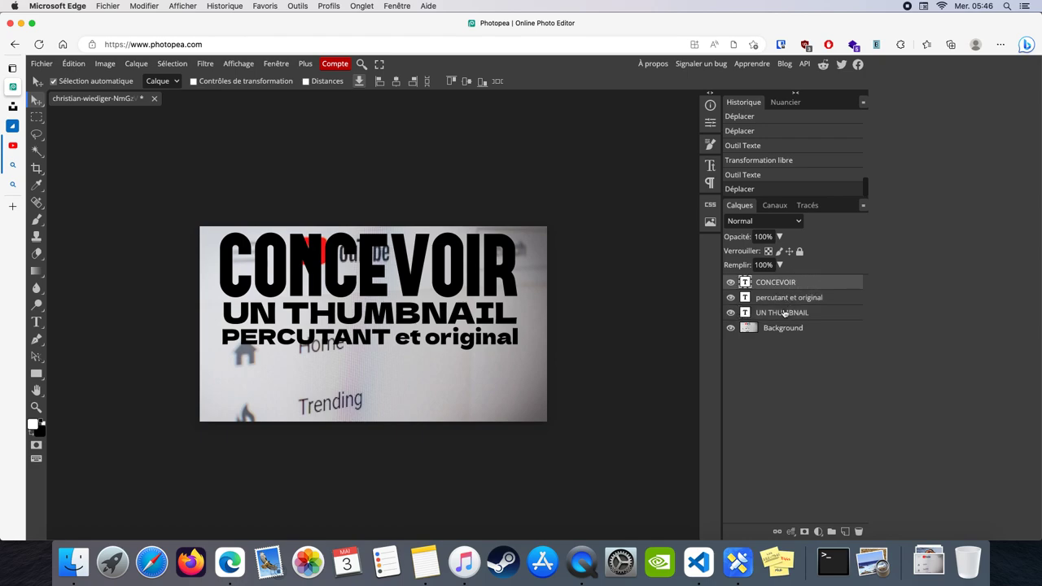
left_click(783, 314, "shift")
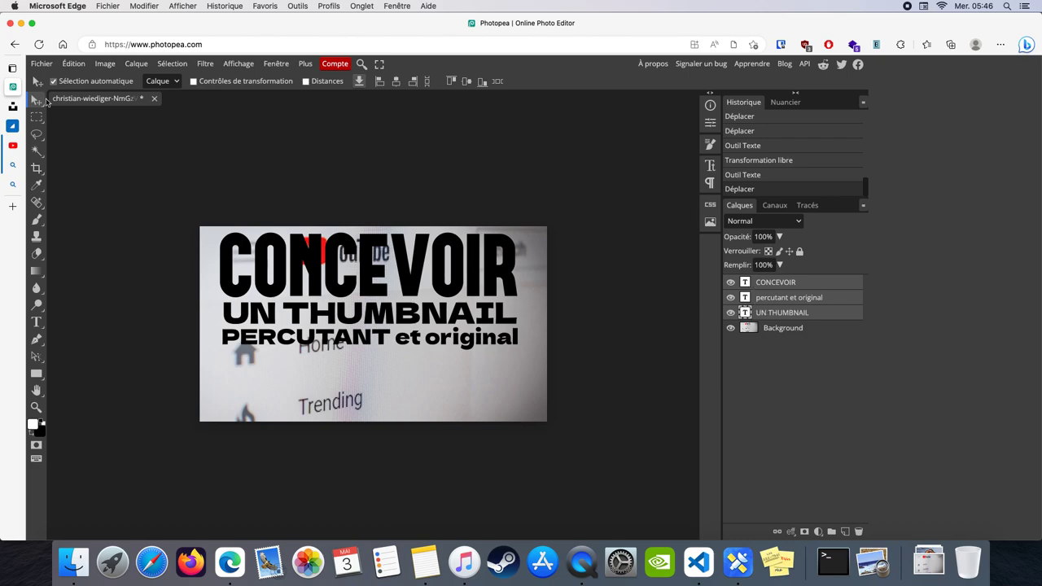
left_click_drag(322, 269, 321, 298)
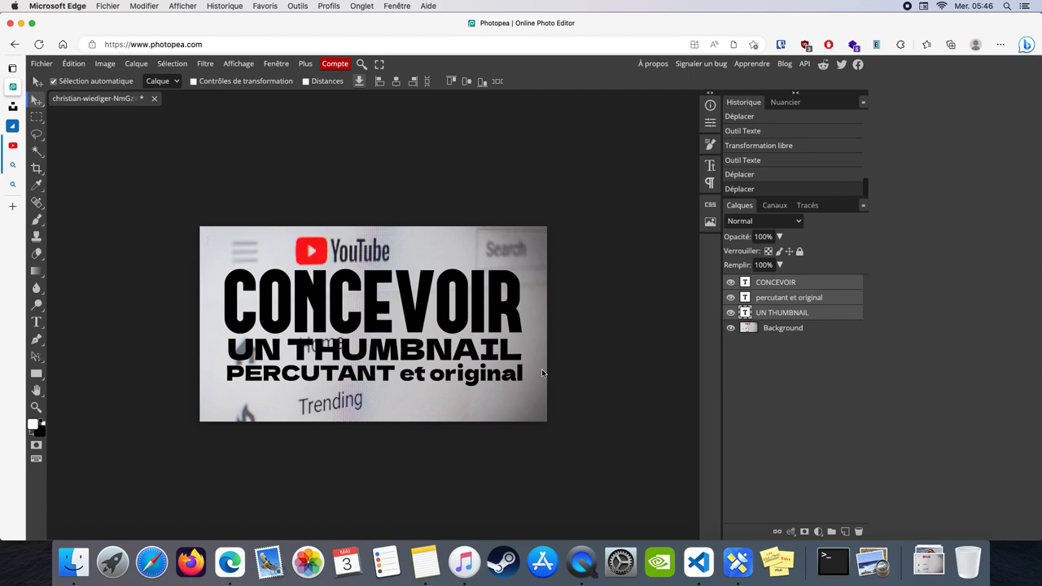
left_click_drag(287, 279, 267, 244)
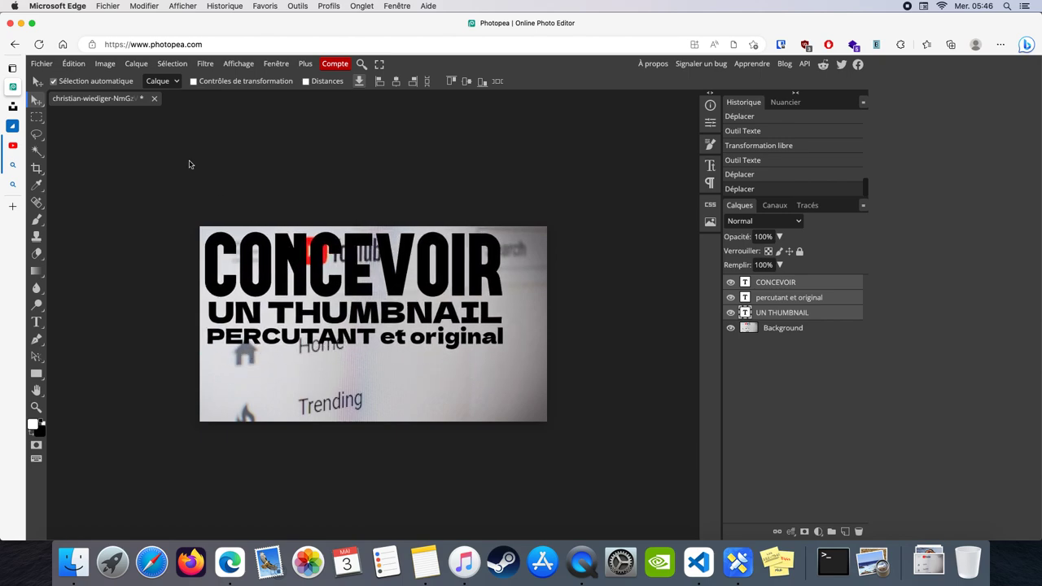
Scale the three selected text layers together to about 112% with Free Transform so they span nearly the full image width.
left_click(81, 62)
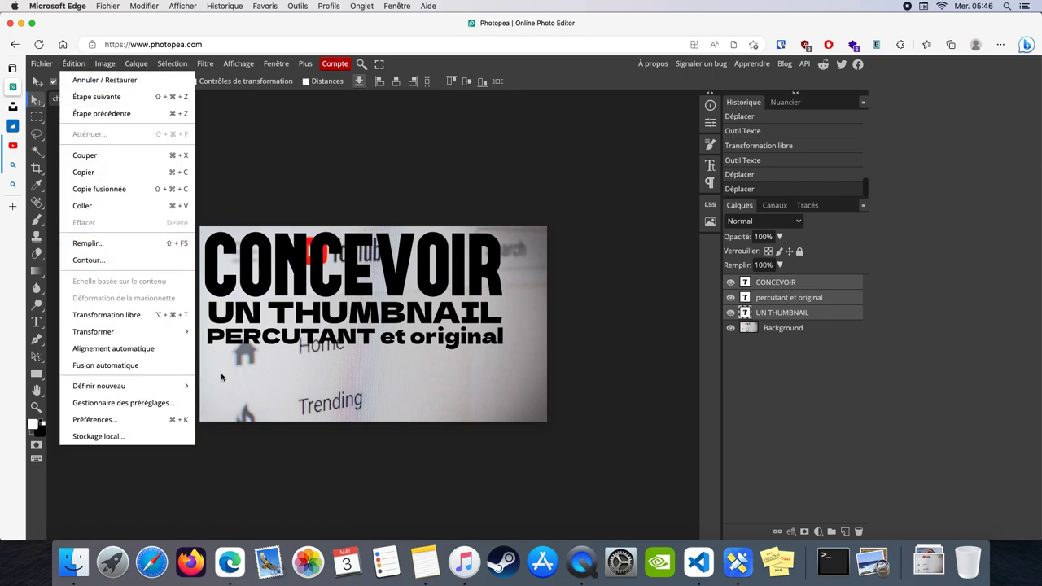
left_click(147, 315)
left_click_drag(505, 351, 537, 362)
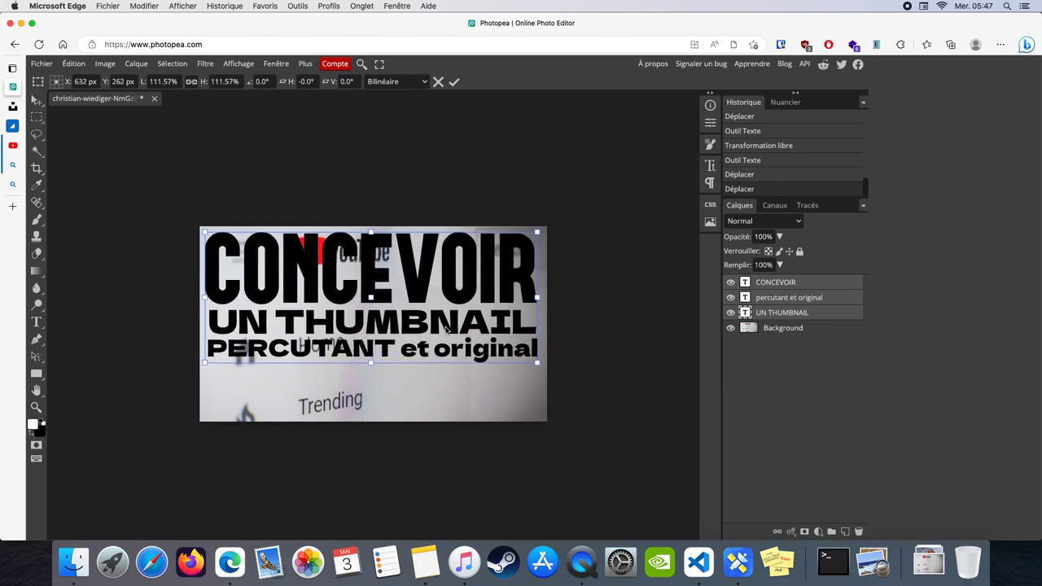
key("Return")
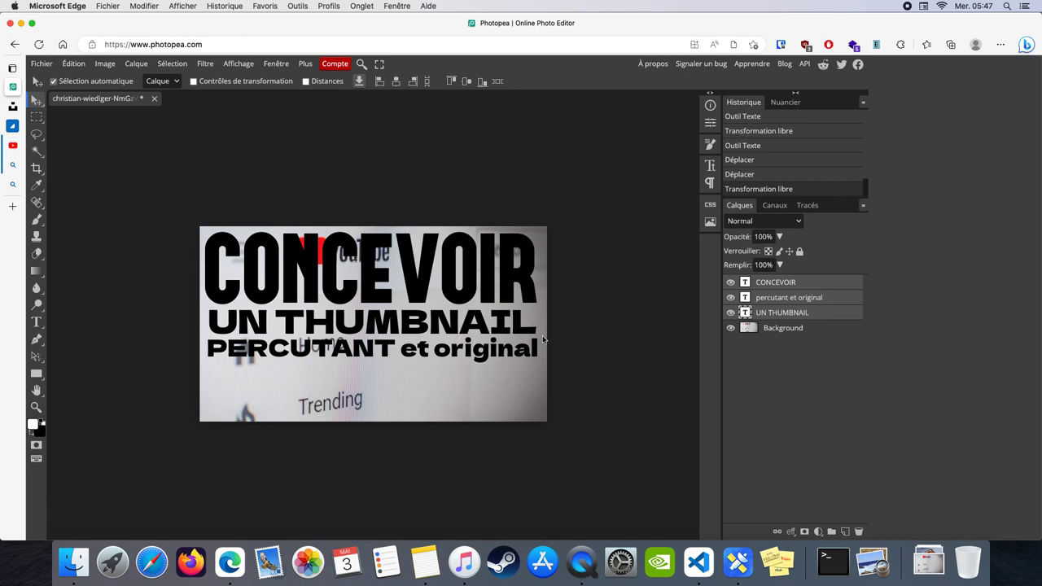
double_click(402, 349)
left_click(402, 349)
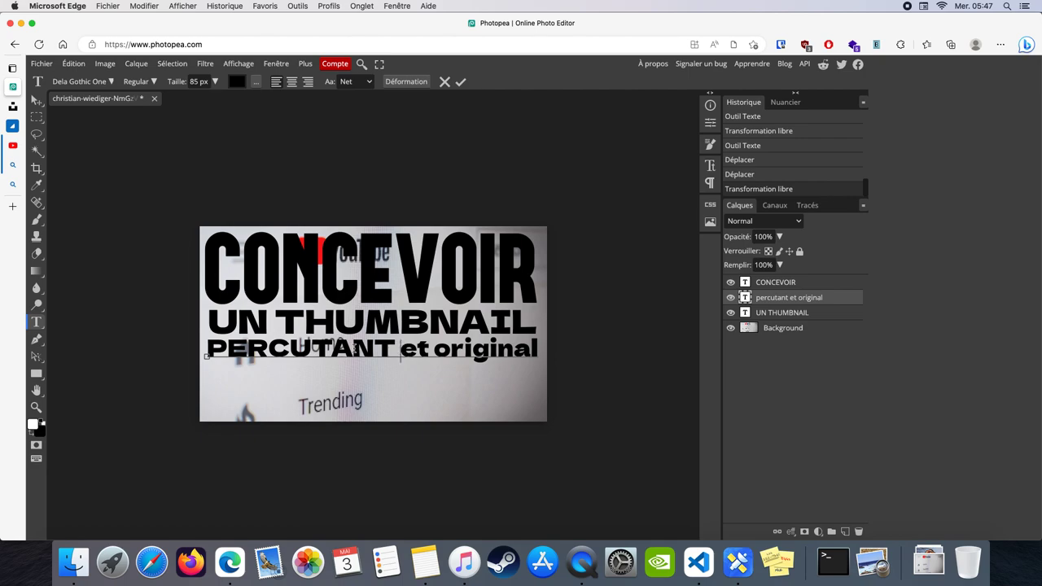
left_click(769, 295)
left_click(773, 314)
left_click(764, 296)
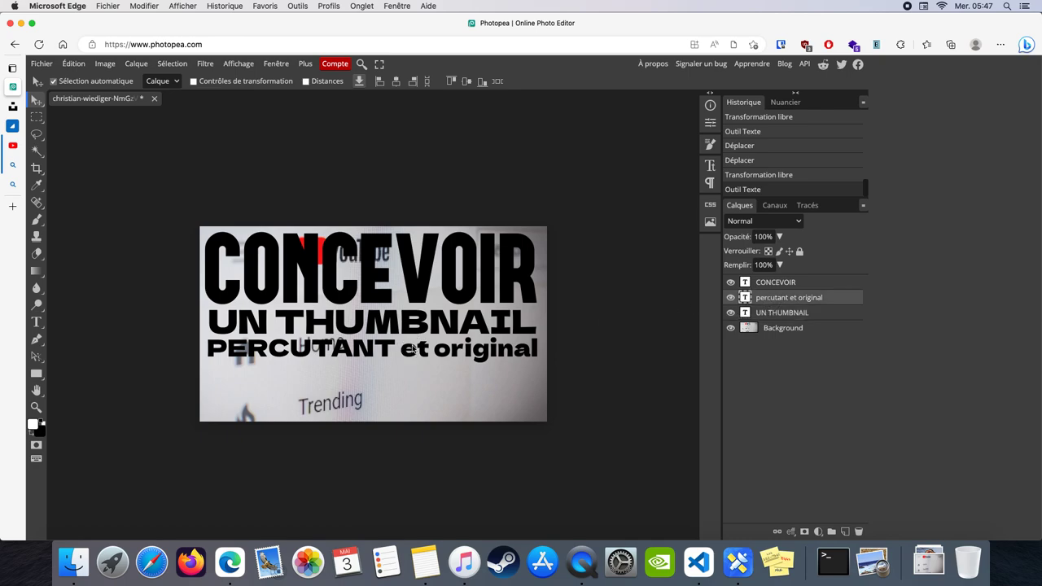
Cut the words "et original" out of the third title line so that only "PERCUTANT" remains.
double_click(406, 352)
double_click(408, 350)
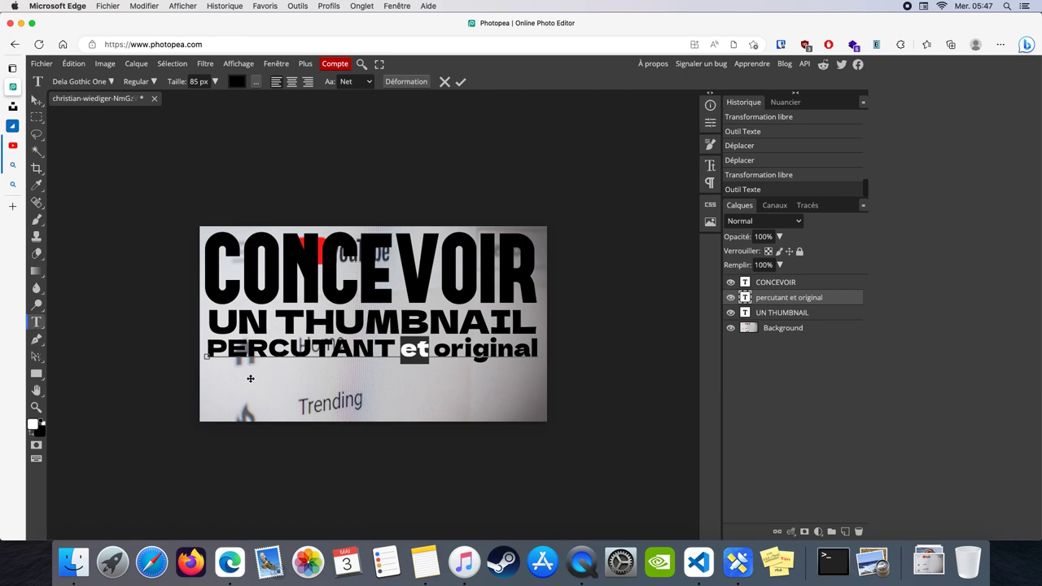
left_click(404, 350)
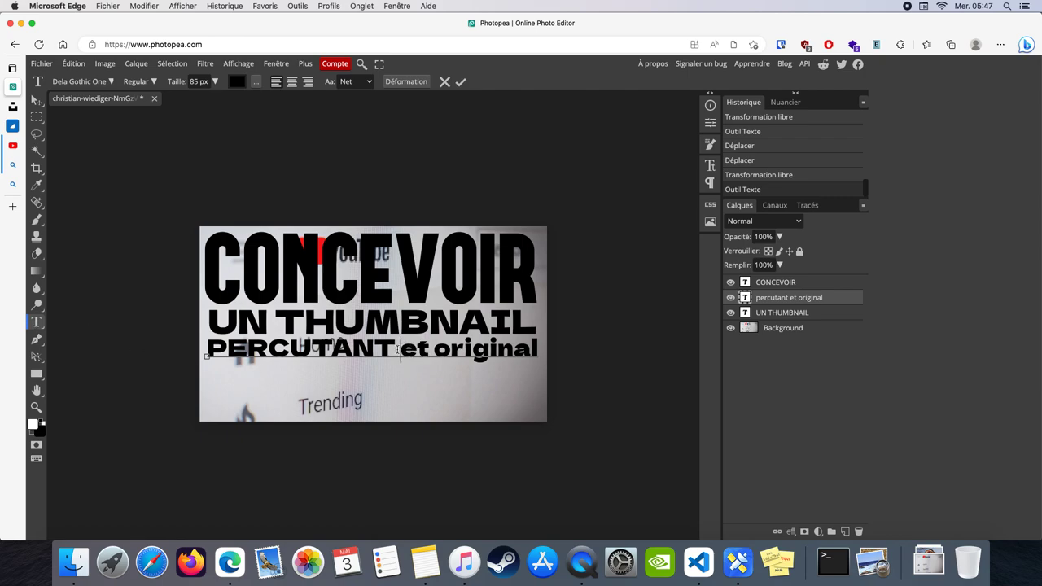
left_click_drag(402, 350, 574, 344)
key("super+c")
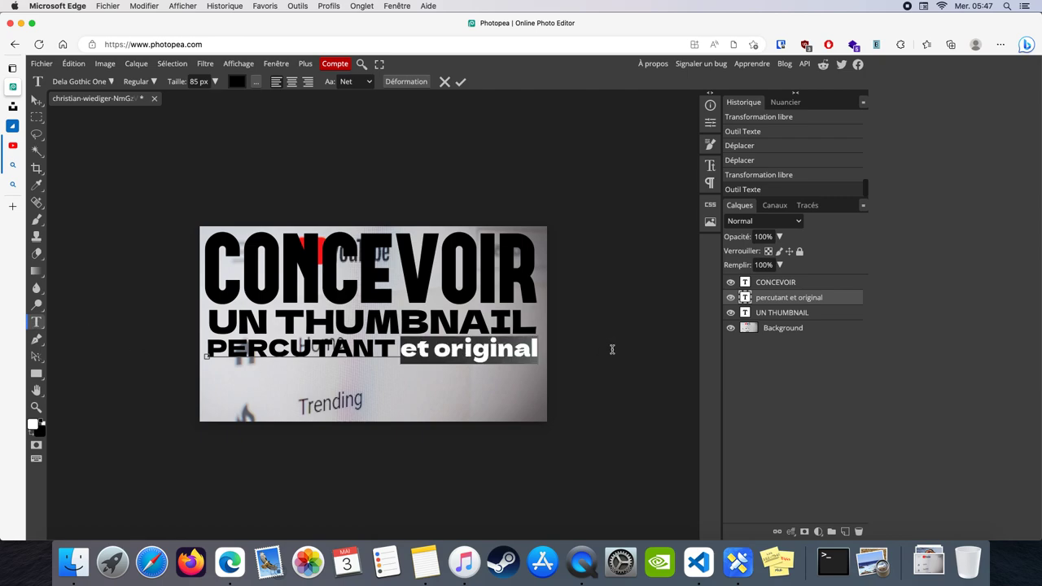
key("BackSpace")
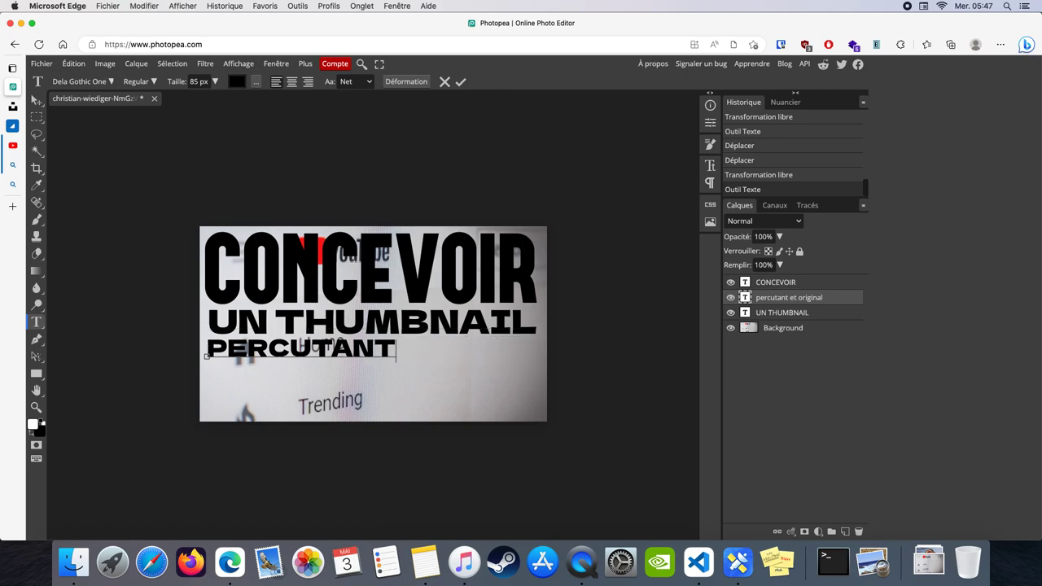
left_click(37, 99)
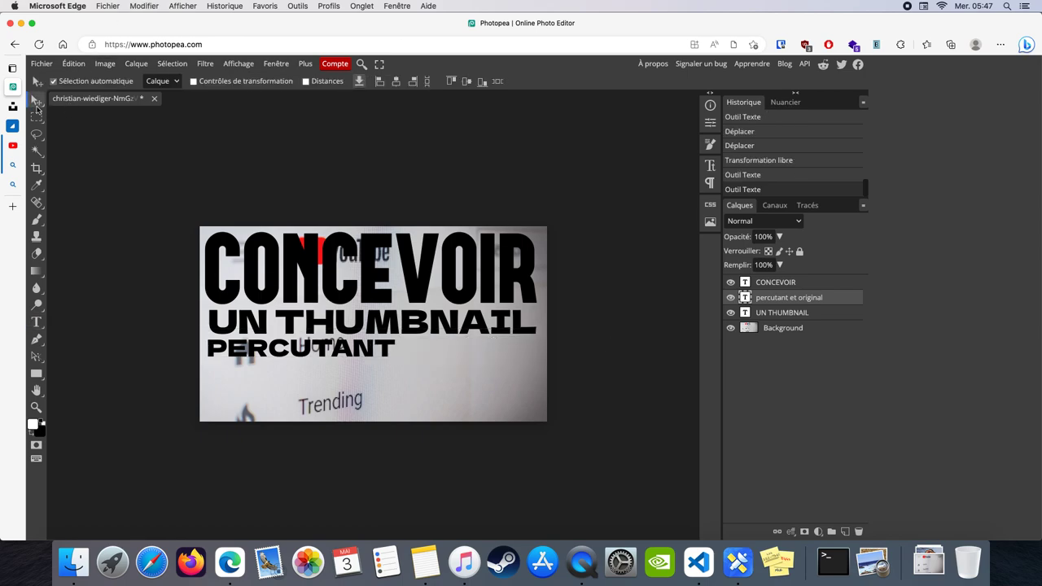
Add a separate text layer reading "ET ORIGINAL" beneath "PERCUTANT" and shift it slightly down to leave room above.
left_click(37, 323)
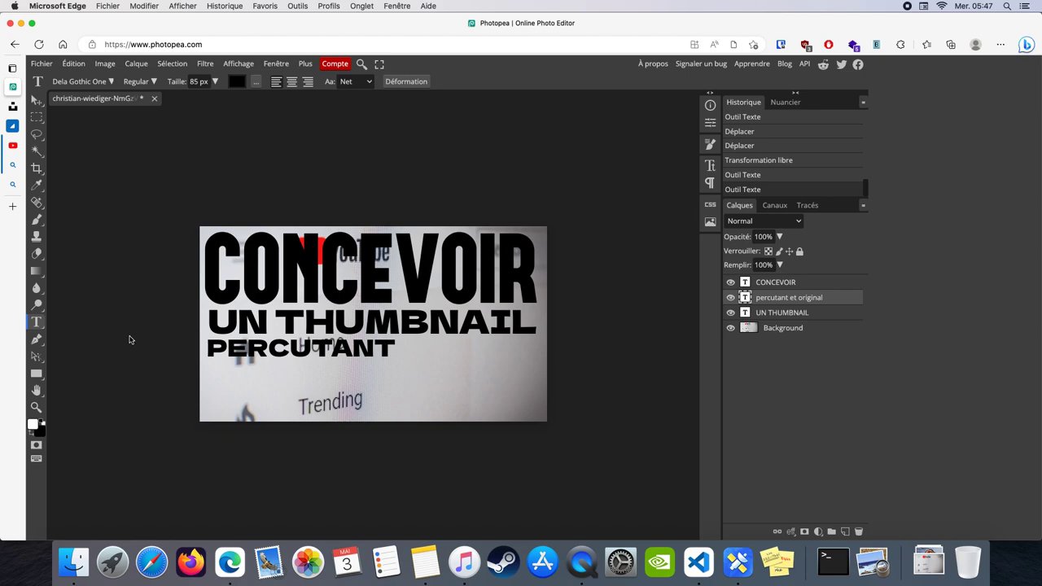
left_click(248, 382)
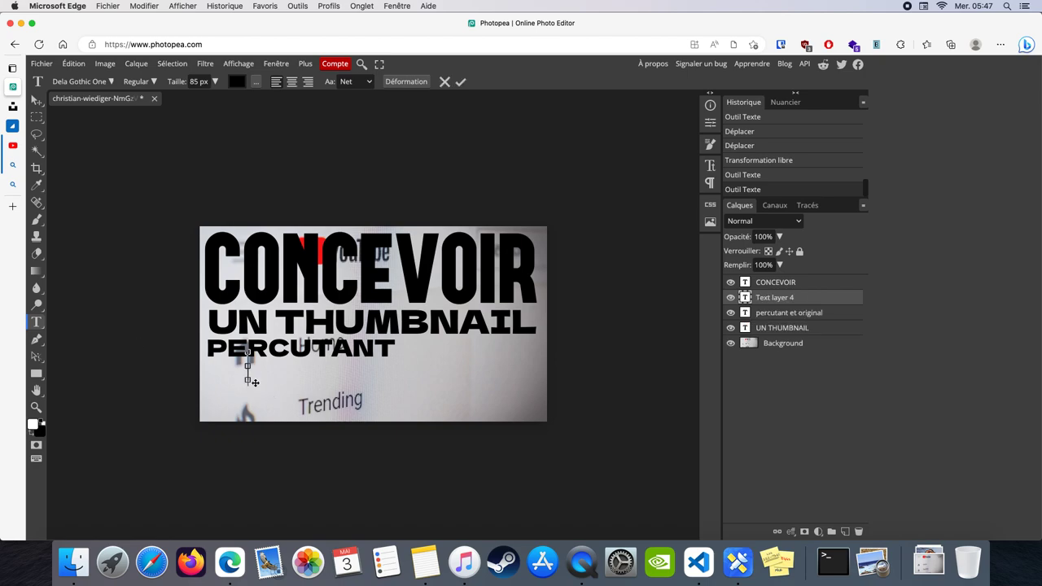
key("super+v")
triple_click(307, 371)
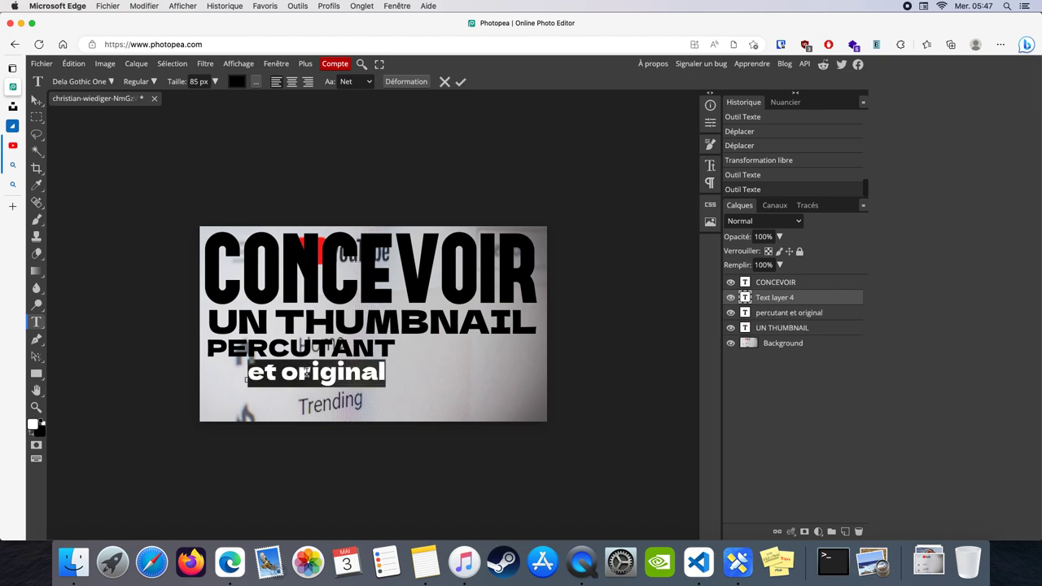
type("ET R")
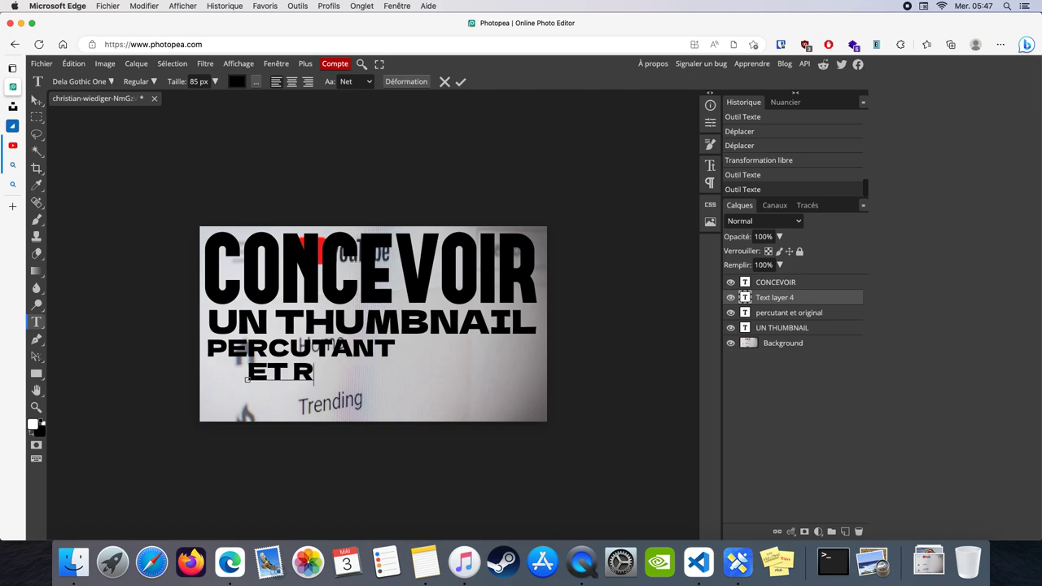
key("BackSpace")
type("ORIGINAL")
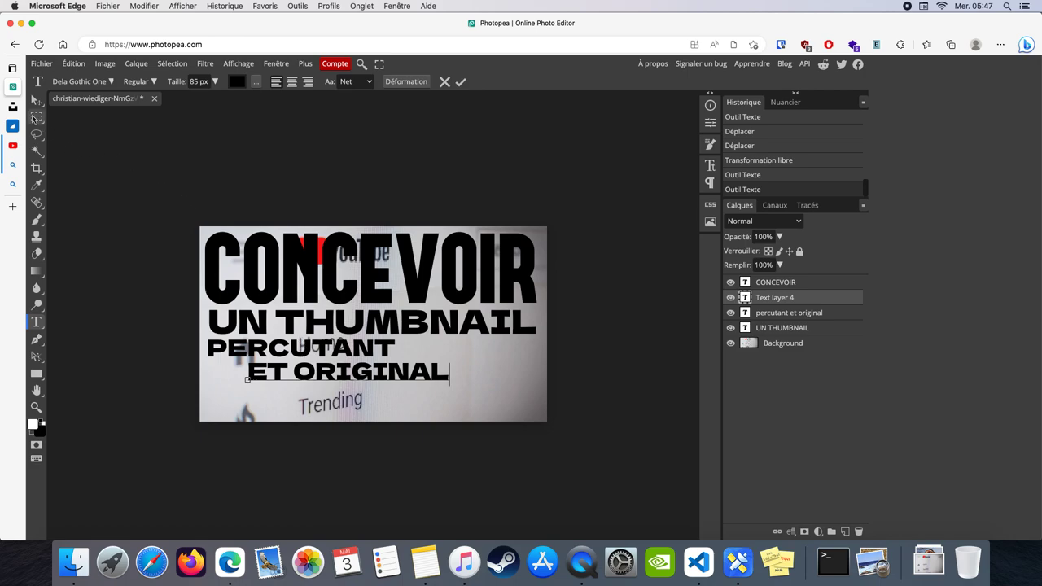
left_click(35, 103)
left_click_drag(412, 372, 413, 386)
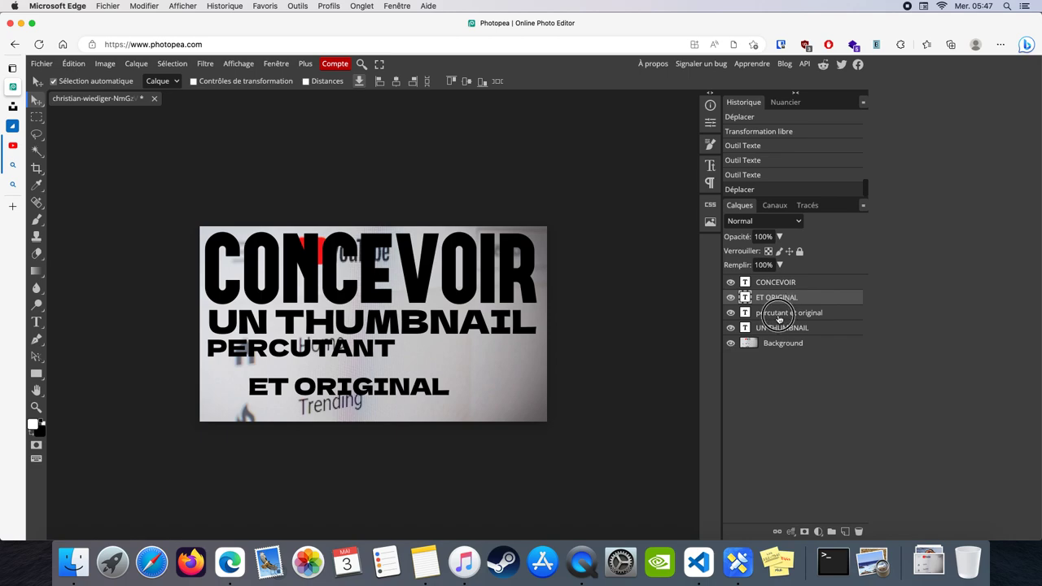
Rename the "percutant et original" layer as "percutant".
left_click(785, 316)
double_click(790, 317)
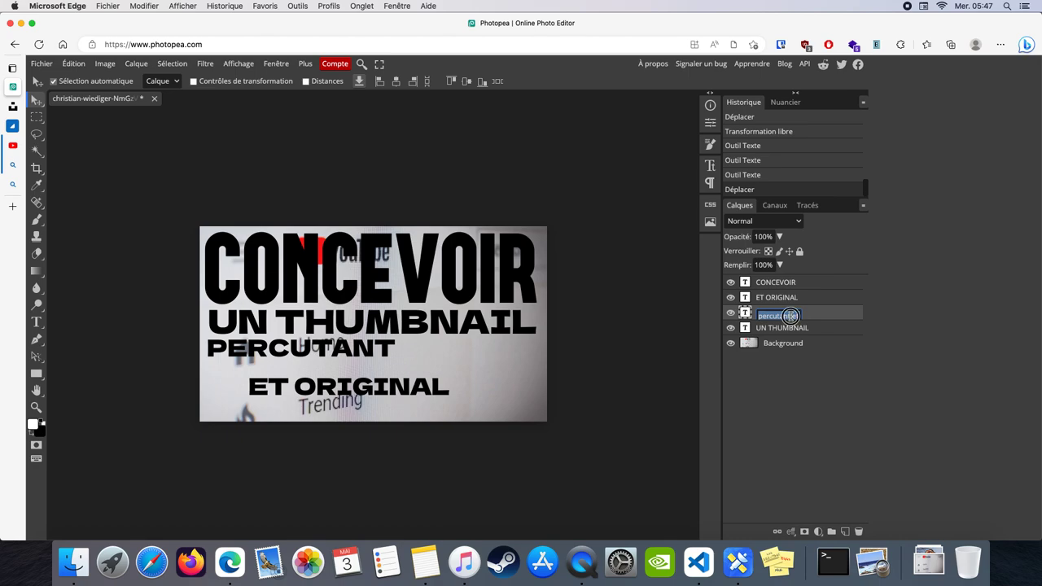
left_click_drag(788, 316, 822, 343)
key("BackSpace")
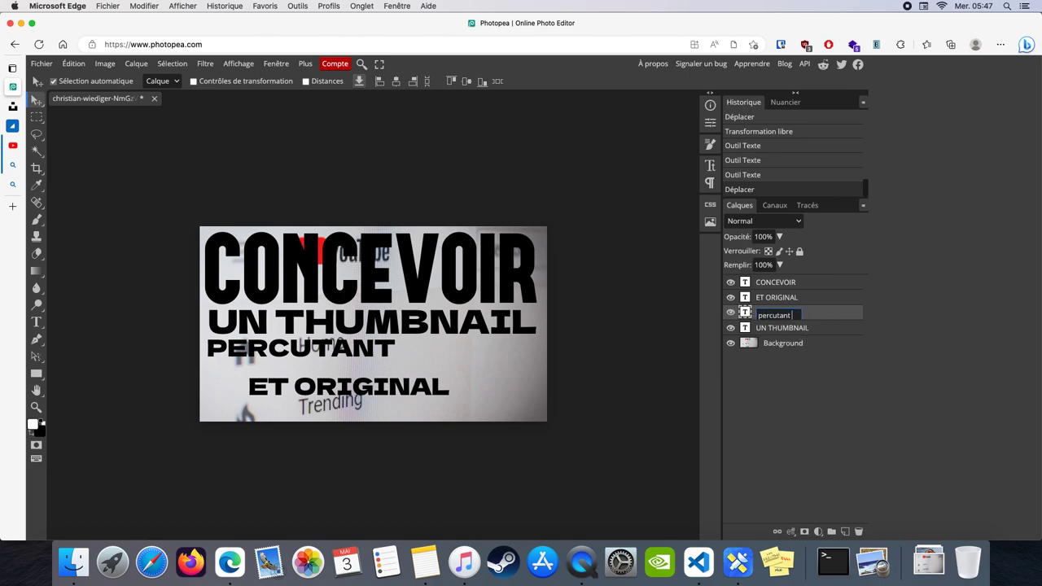
key("Return")
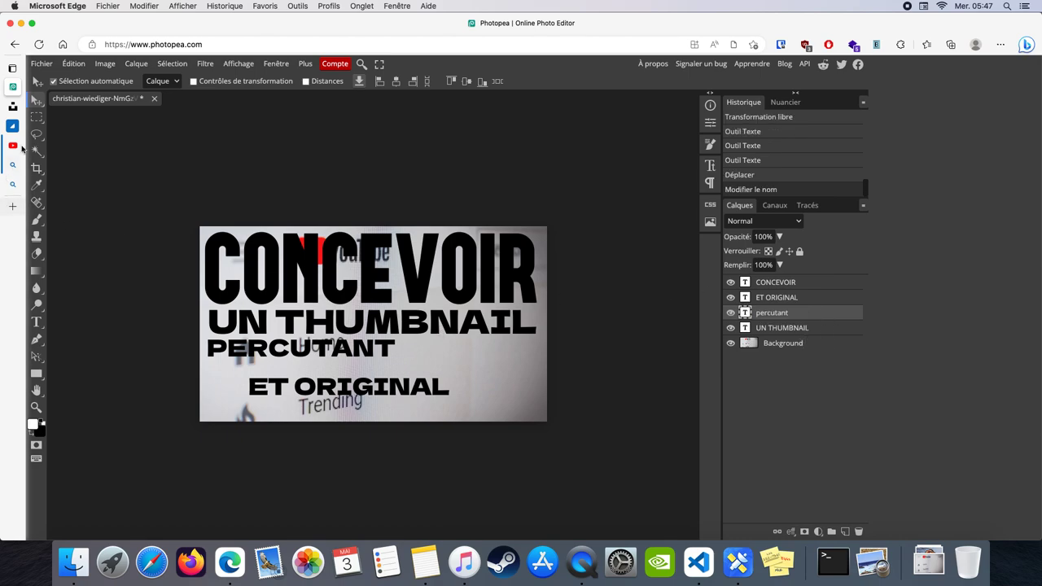
Enlarge the "percutant" layer with Free Transform to match the width of "UN THUMBNAIL".
left_click(73, 63)
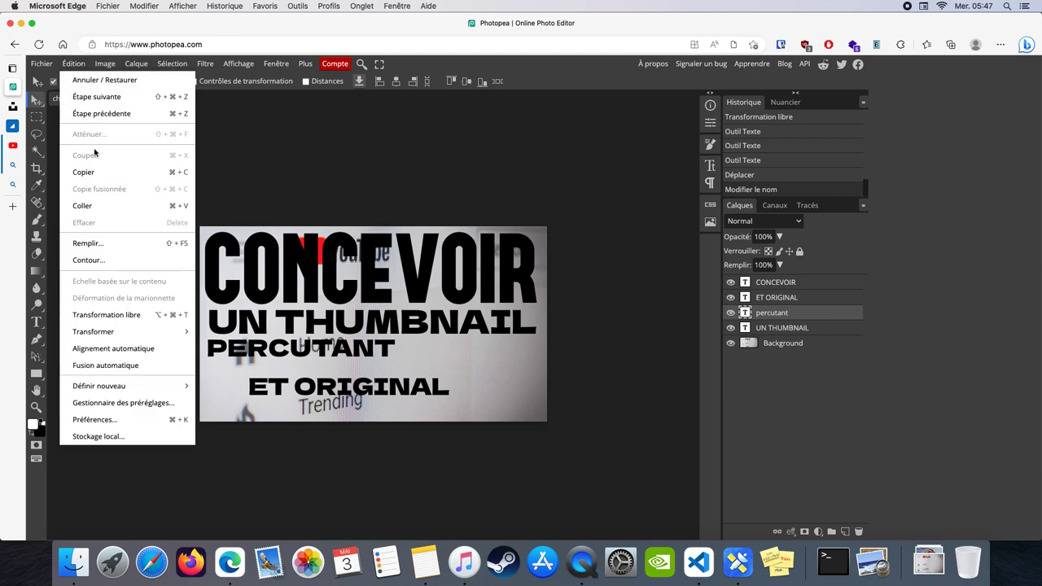
left_click(147, 315)
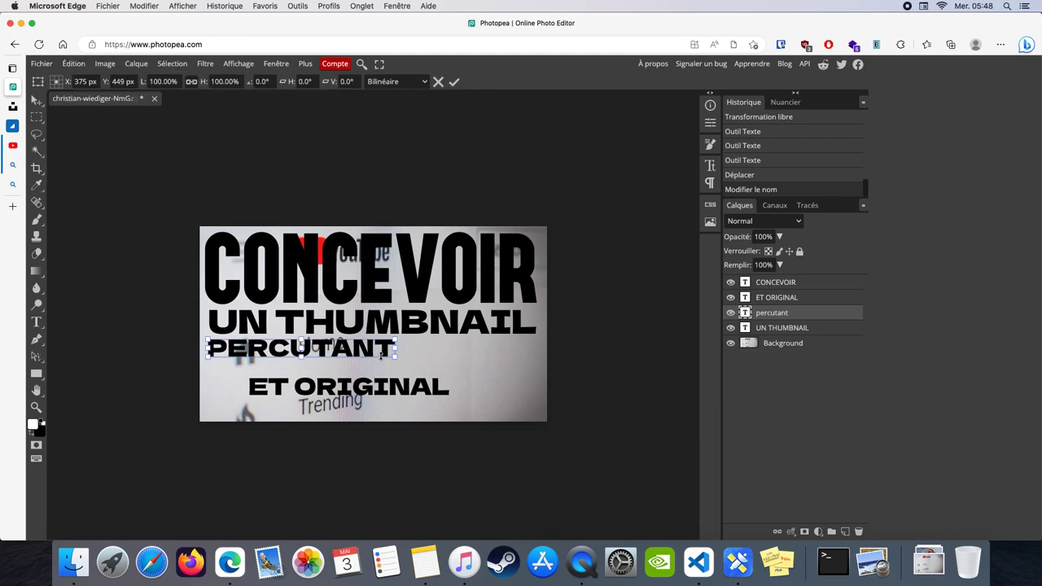
left_click_drag(393, 356, 535, 370)
key("Return")
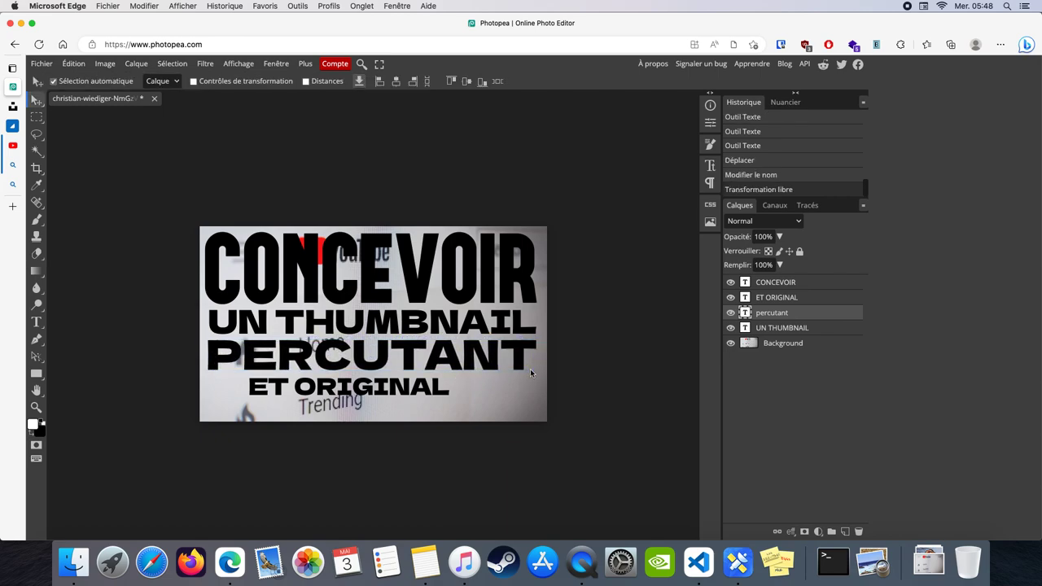
Enlarge the "ET ORIGINAL" layer with Free Transform to match the width of "PERCUTANT", aligning its left edge with the lines above.
left_click(795, 299)
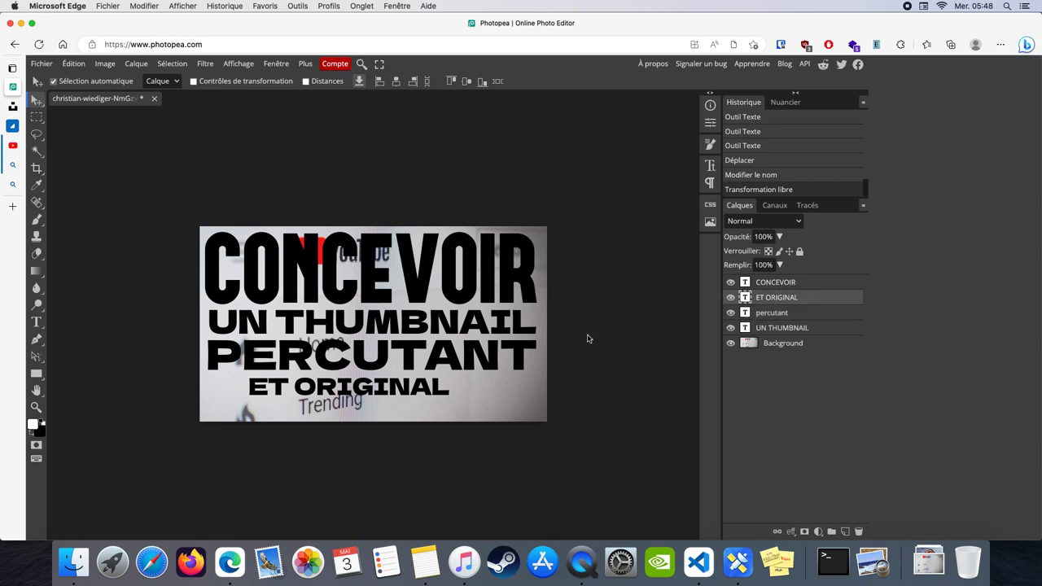
left_click(75, 64)
left_click(138, 324)
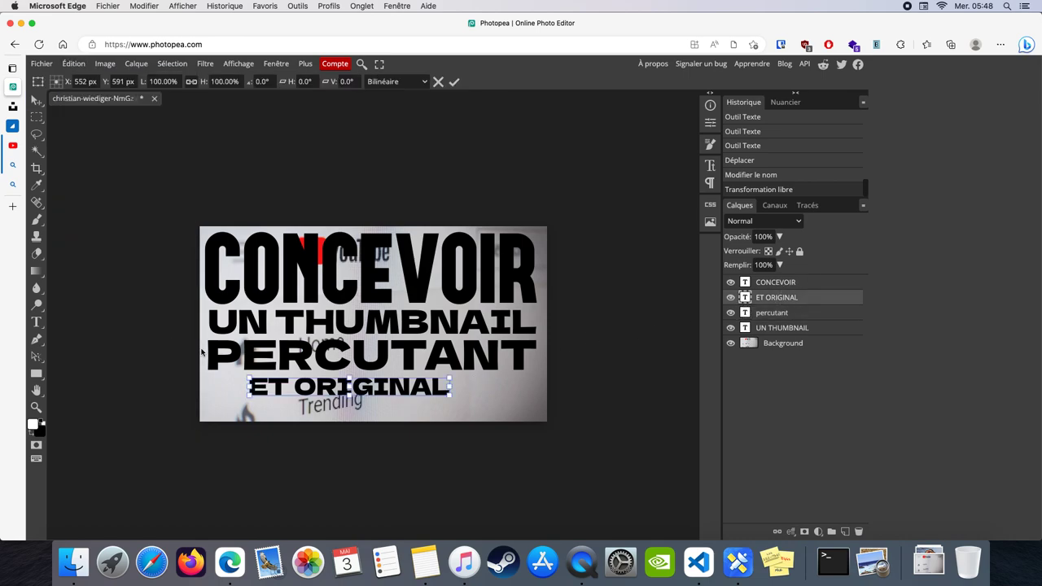
left_click_drag(449, 399, 529, 402)
left_click_drag(458, 396, 414, 388)
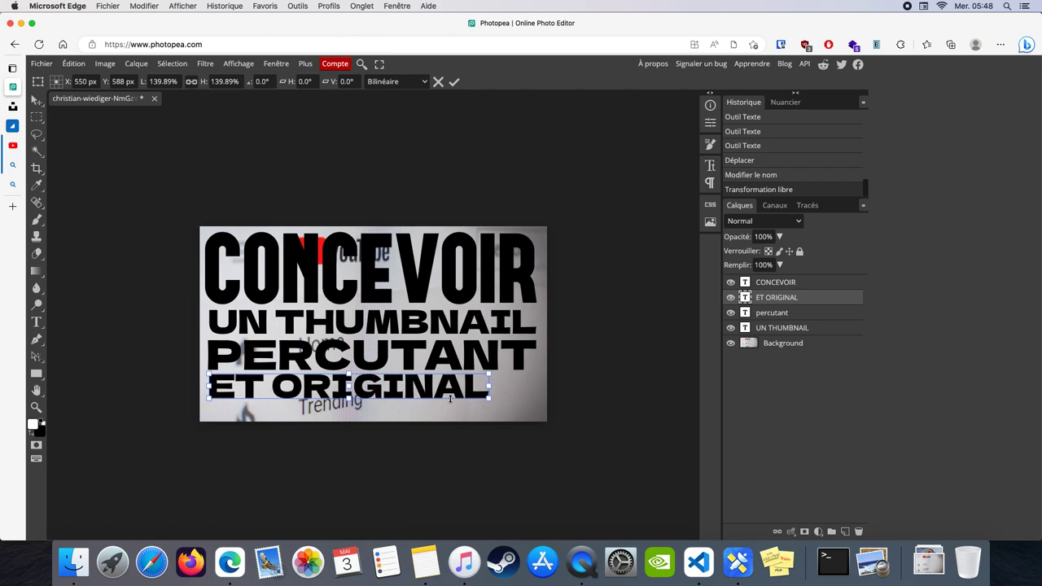
left_click_drag(485, 397, 534, 407)
Try to shift the "CONCEVOIR", "ET ORIGINAL" and "percutant" layers together slightly, and undo the move.
left_click(771, 312)
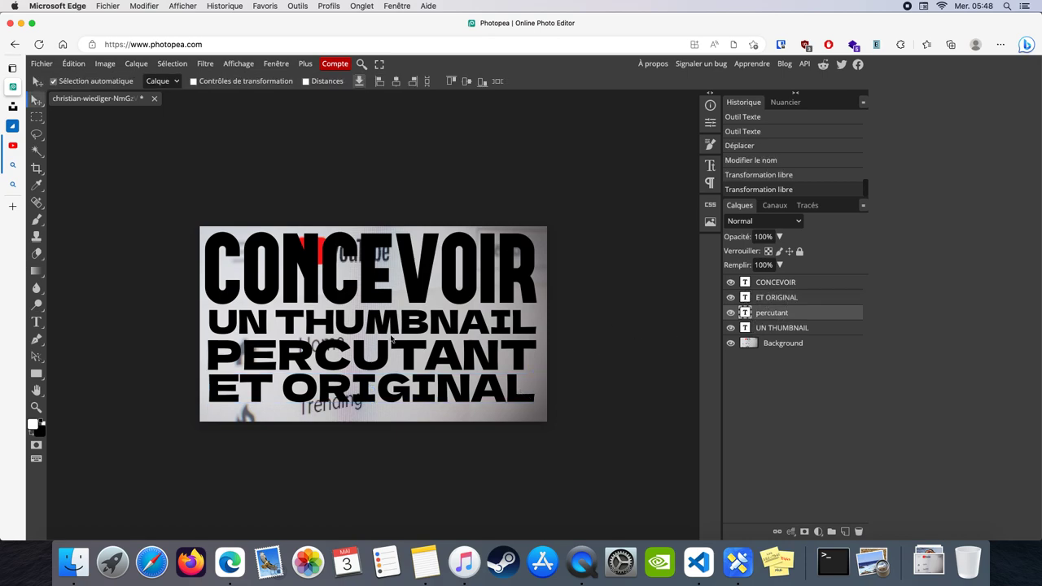
left_click(764, 285)
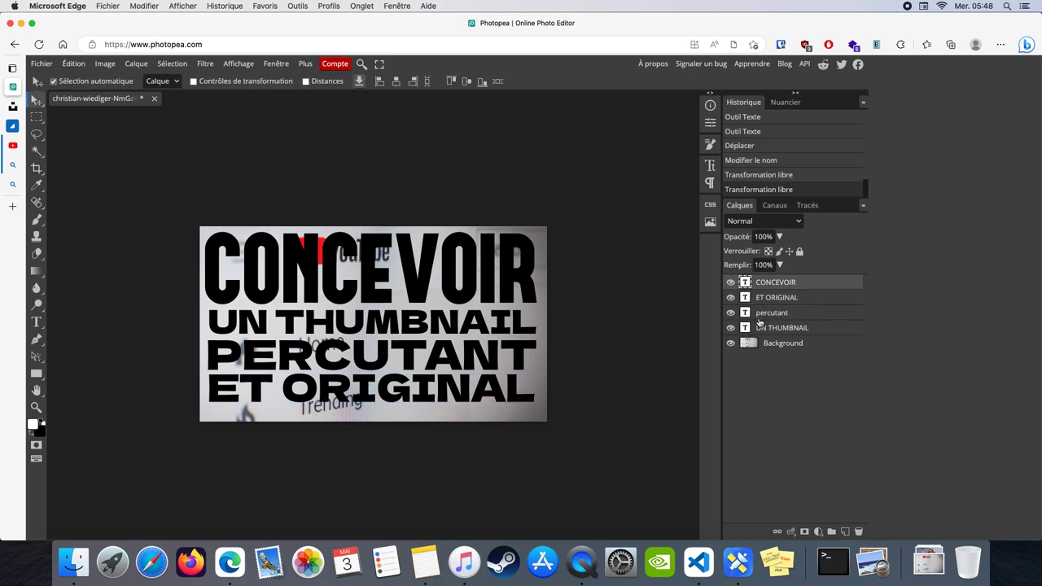
left_click(761, 317, "shift")
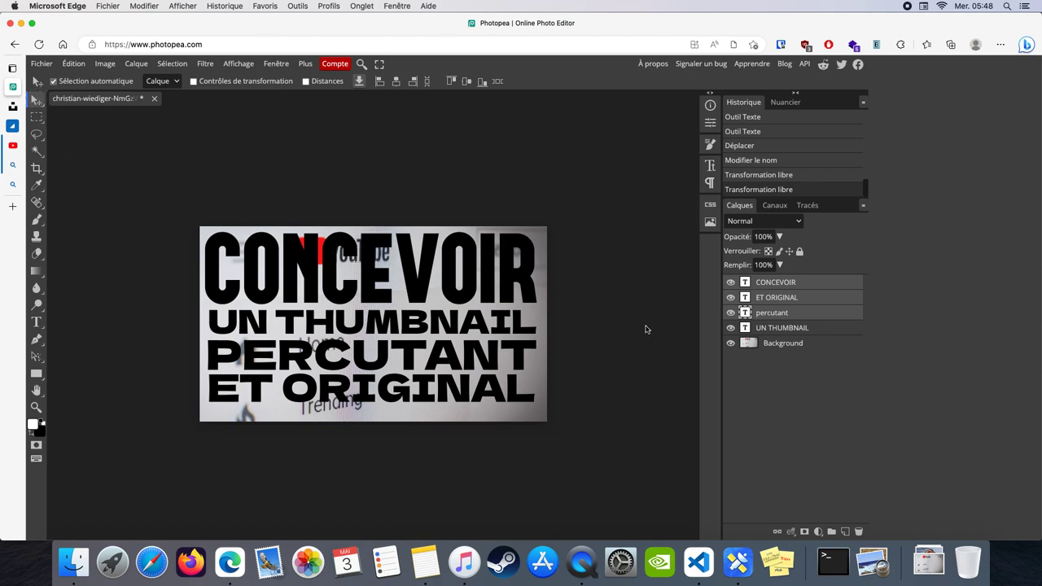
left_click(414, 294)
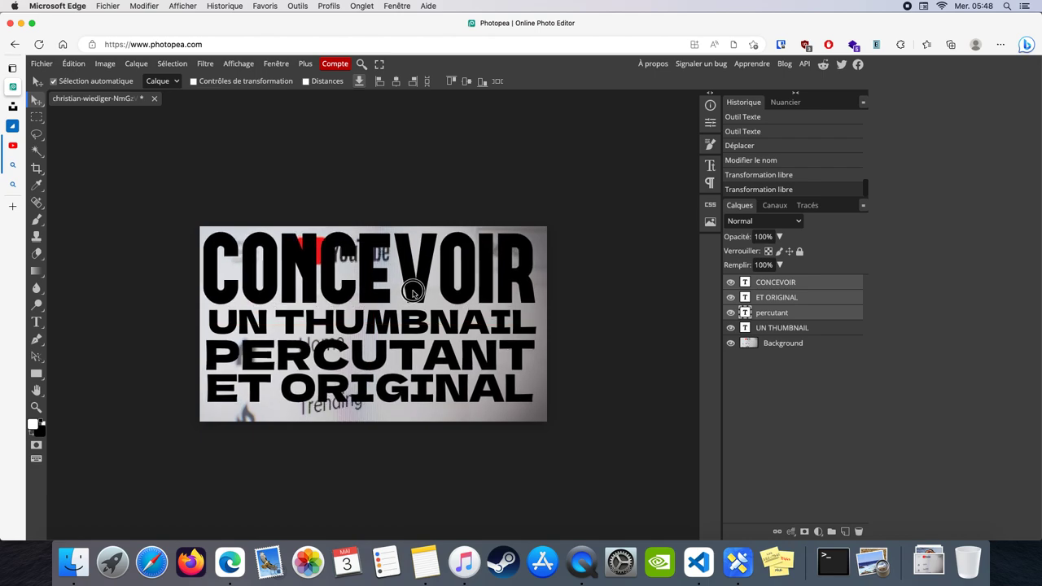
left_click_drag(413, 295, 413, 297)
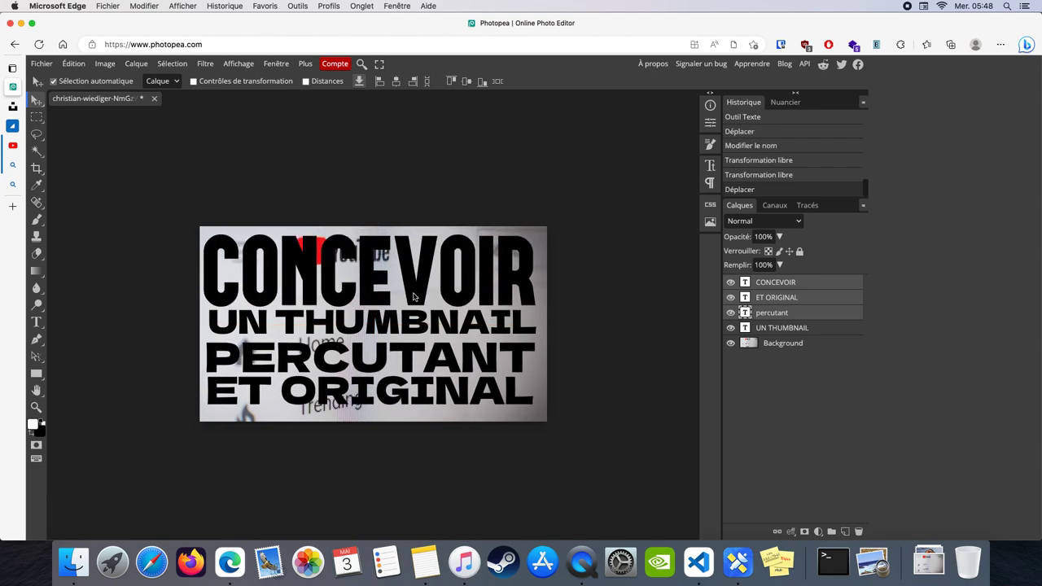
key("super+z")
Reorder the text layers to follow the title: "UN THUMBNAIL" directly below "CONCEVOIR", and "percutant" above "ET ORIGINAL".
left_click(783, 328)
left_click_drag(783, 328, 783, 294)
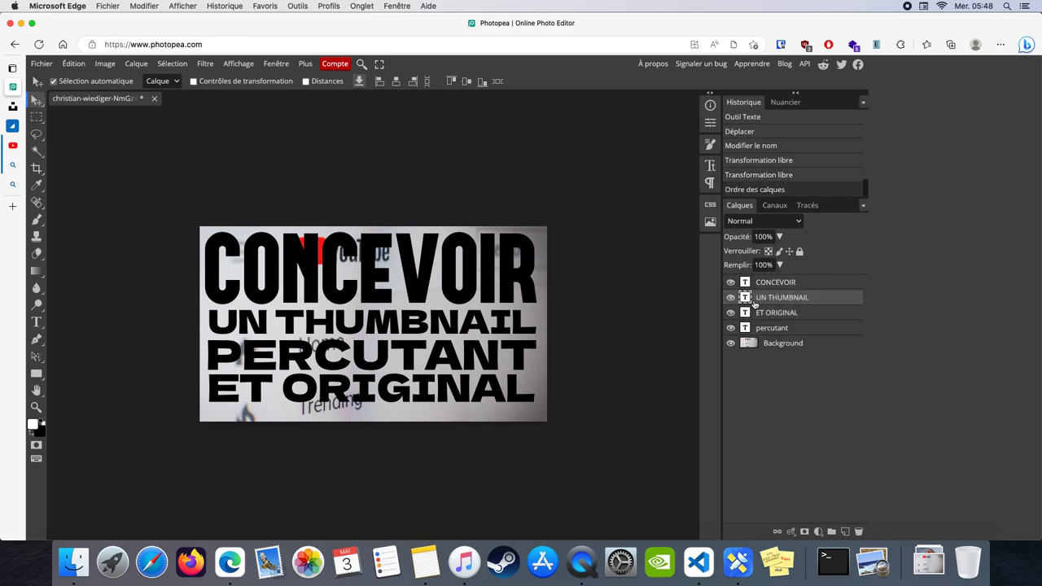
left_click_drag(767, 327, 769, 314)
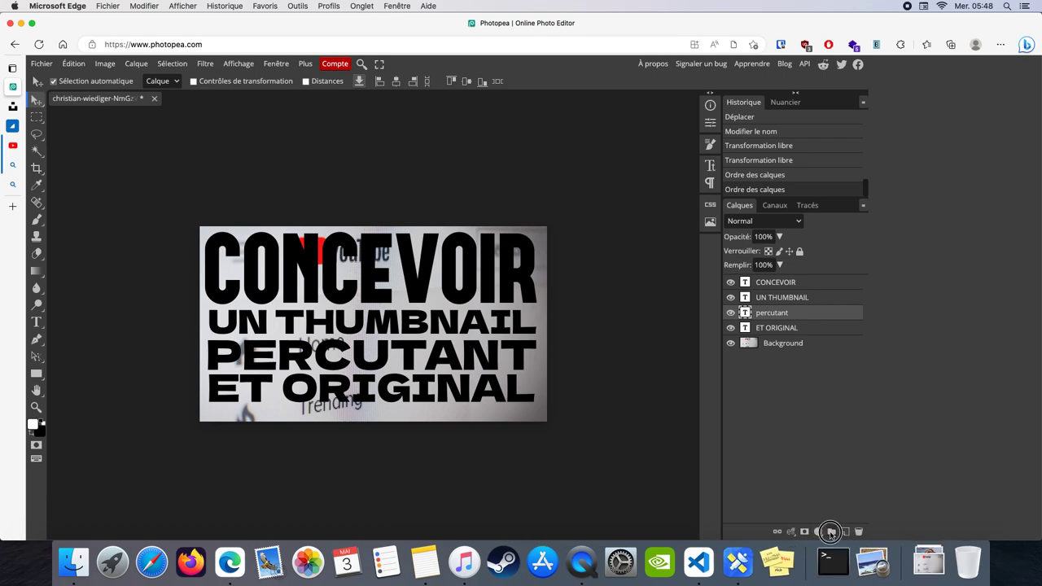
Create a new layer folder and name it "Texte".
left_click(831, 532)
double_click(778, 314)
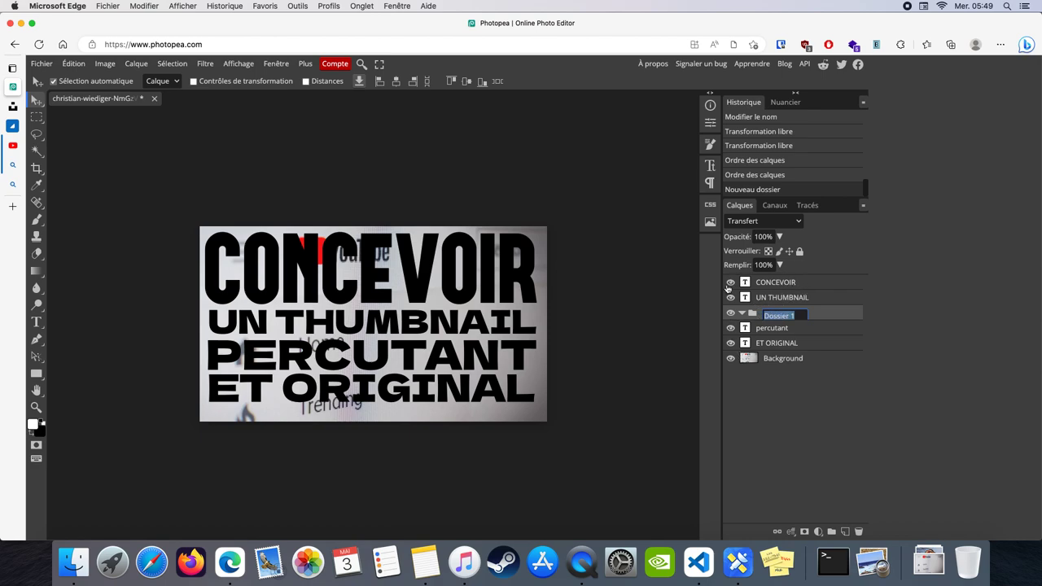
left_click(788, 316)
triple_click(788, 316)
type("Texte")
key("Return")
Try to move the text layers into the "Texte" folder.
left_click_drag(747, 302, 777, 284)
left_click(775, 343)
left_click(775, 297, "shift")
left_click_drag(774, 331, 769, 283)
left_click(778, 297)
left_click(773, 343, "shift")
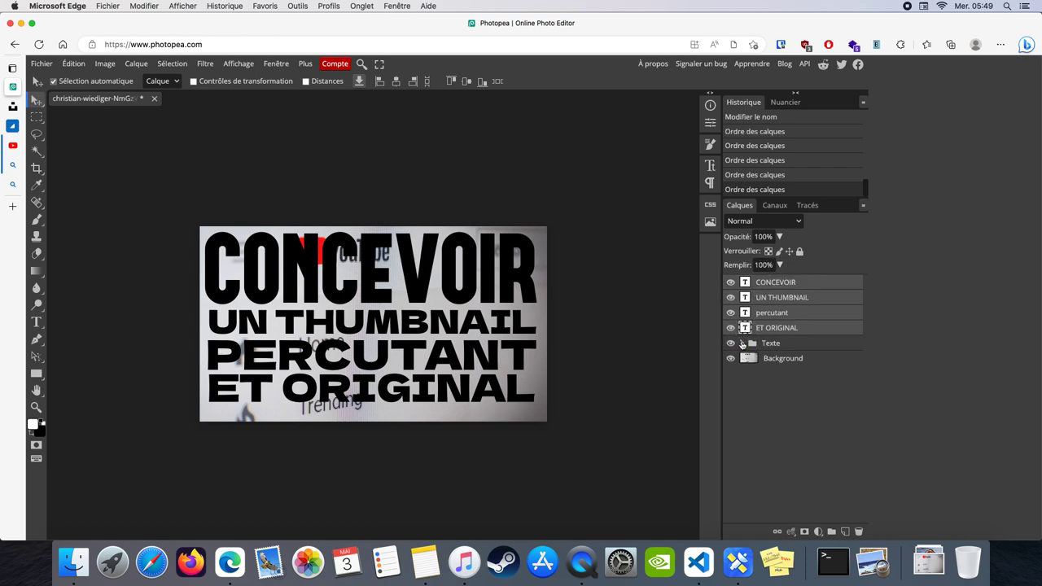
Move the "Texte" folder to the top of the layer stack and place the "CONCEVOIR" layer inside it.
left_click_drag(740, 344, 767, 283)
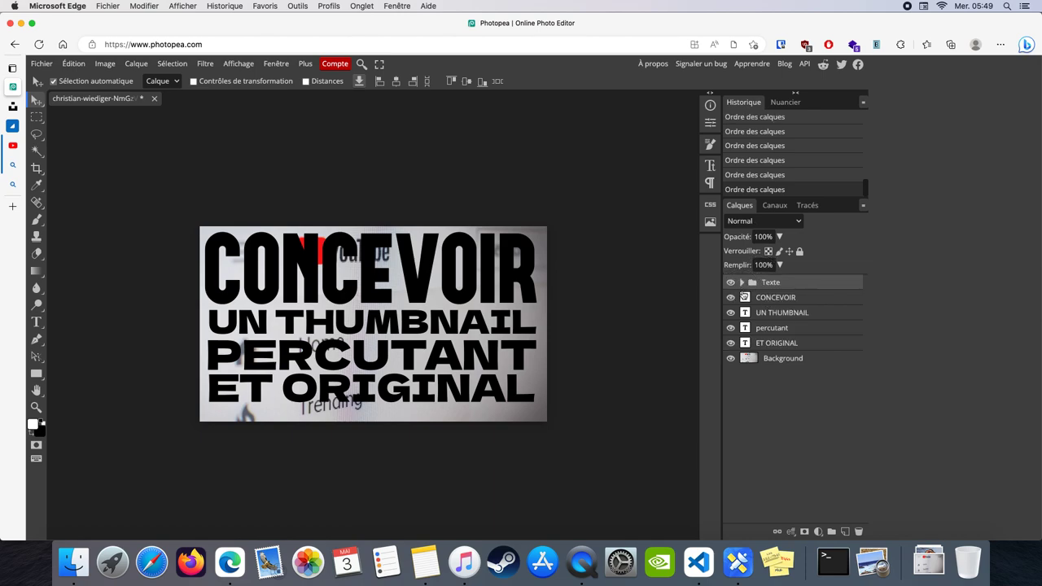
left_click_drag(752, 301, 779, 287)
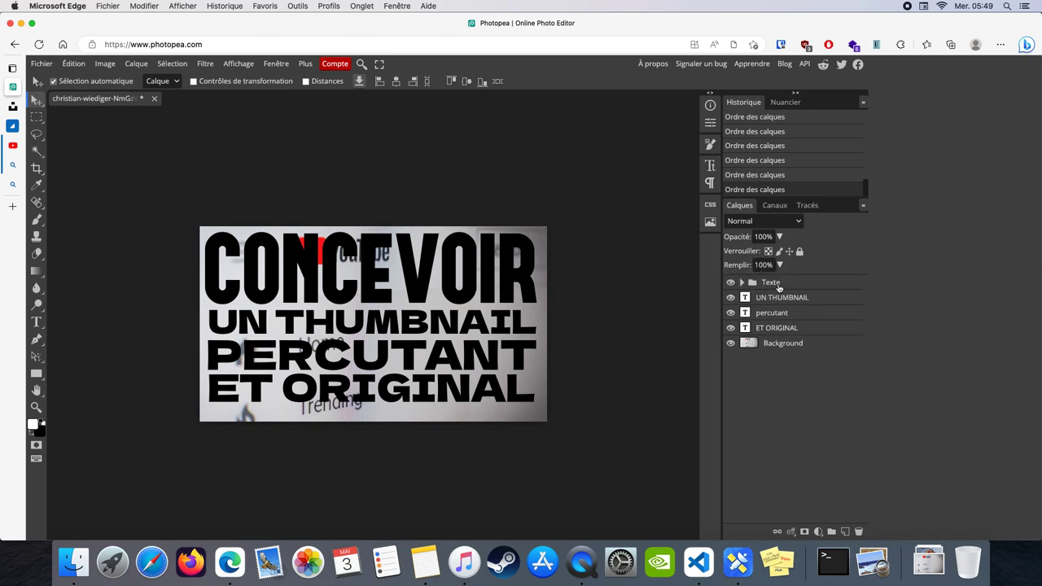
left_click(741, 283)
left_click(741, 283)
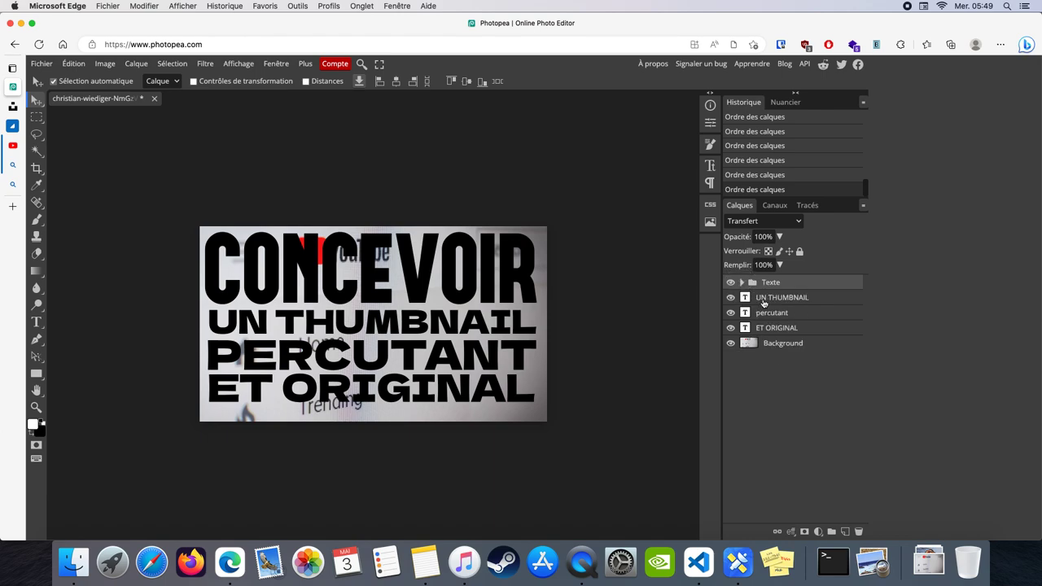
Move the "UN THUMBNAIL", "percutant" and "ET ORIGINAL" layers together into the "Texte" folder and expand it.
left_click(767, 298)
left_click(769, 327, "shift")
left_click(767, 296)
left_click(774, 325, "shift")
left_click_drag(774, 326, 769, 287)
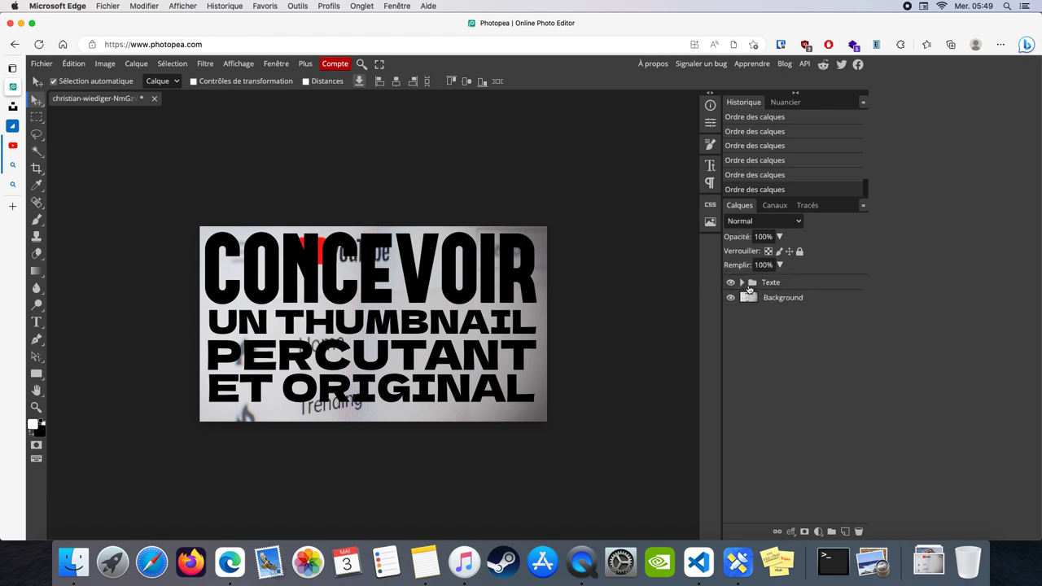
left_click(743, 284)
left_click(741, 284)
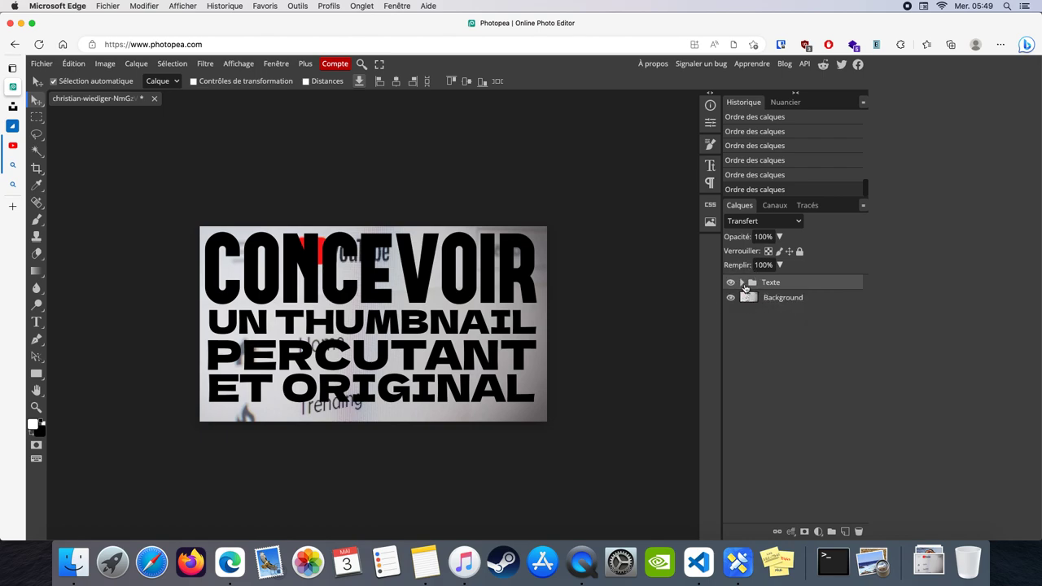
left_click(741, 283)
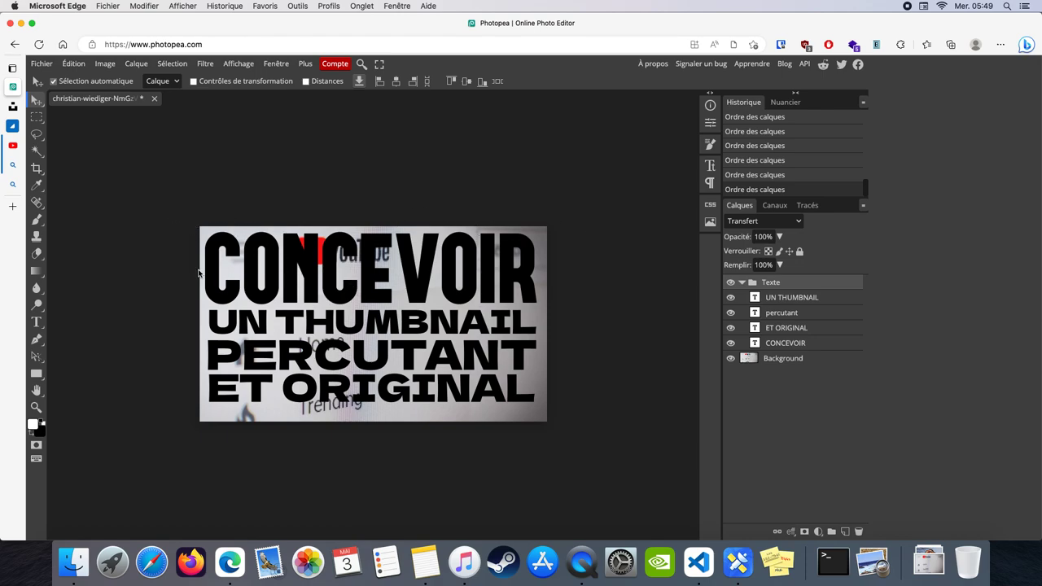
Select all four text layers inside the "Texte" folder, from "UN THUMBNAIL" to "CONCEVOIR".
left_click(742, 282)
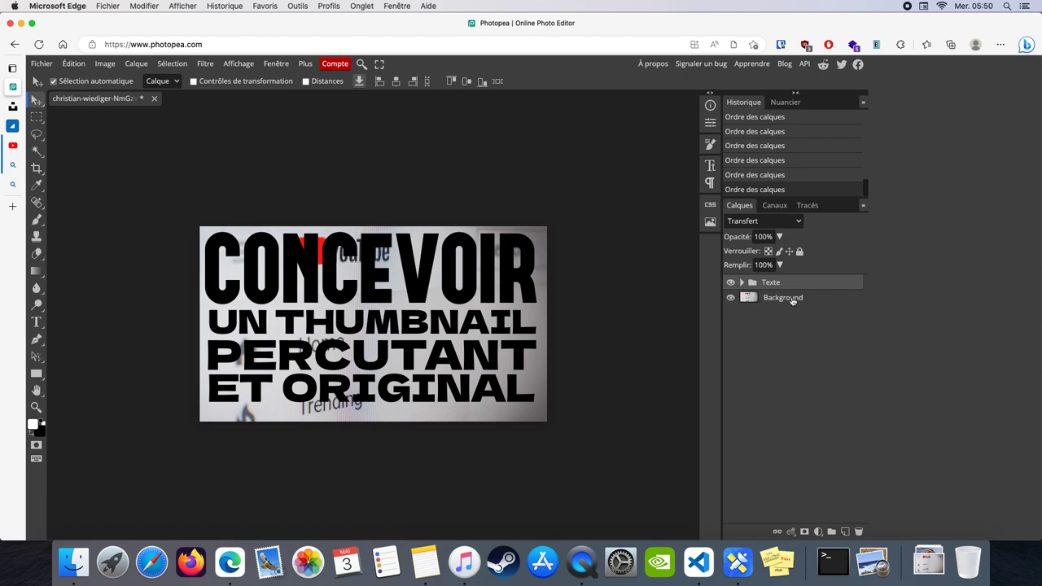
left_click(741, 282)
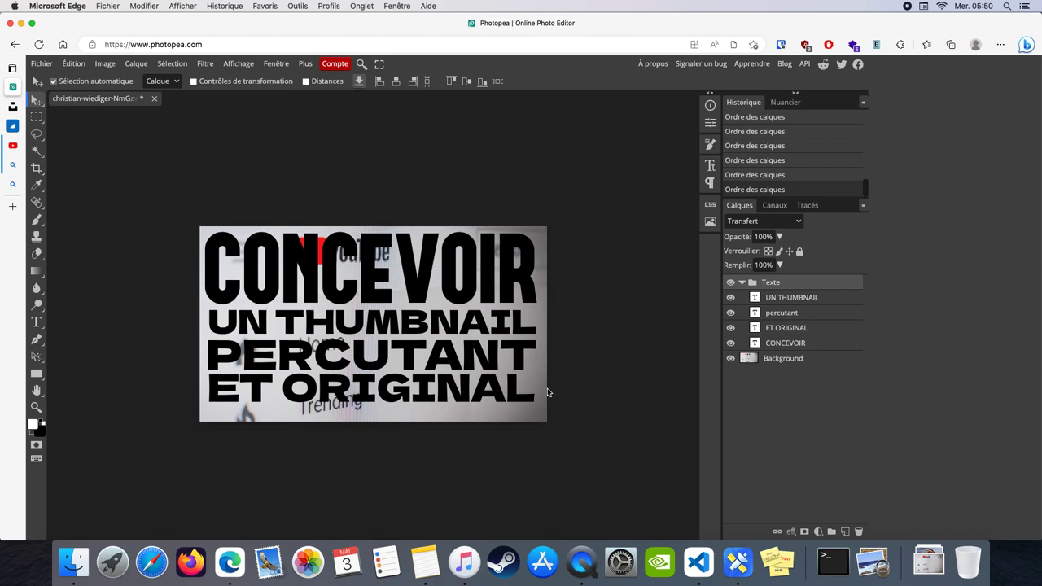
left_click(783, 313)
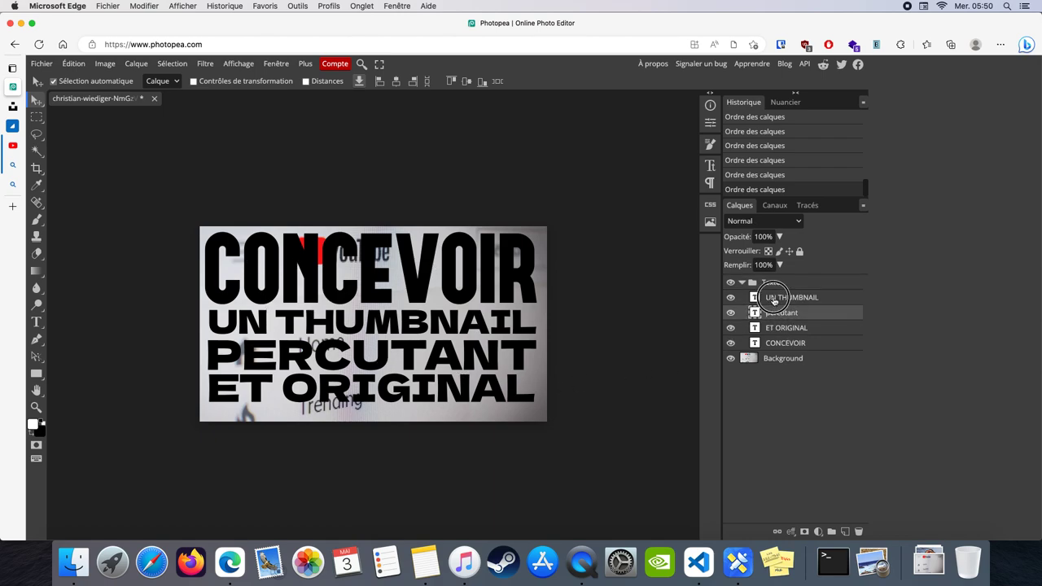
left_click(773, 298)
left_click(783, 343, "shift")
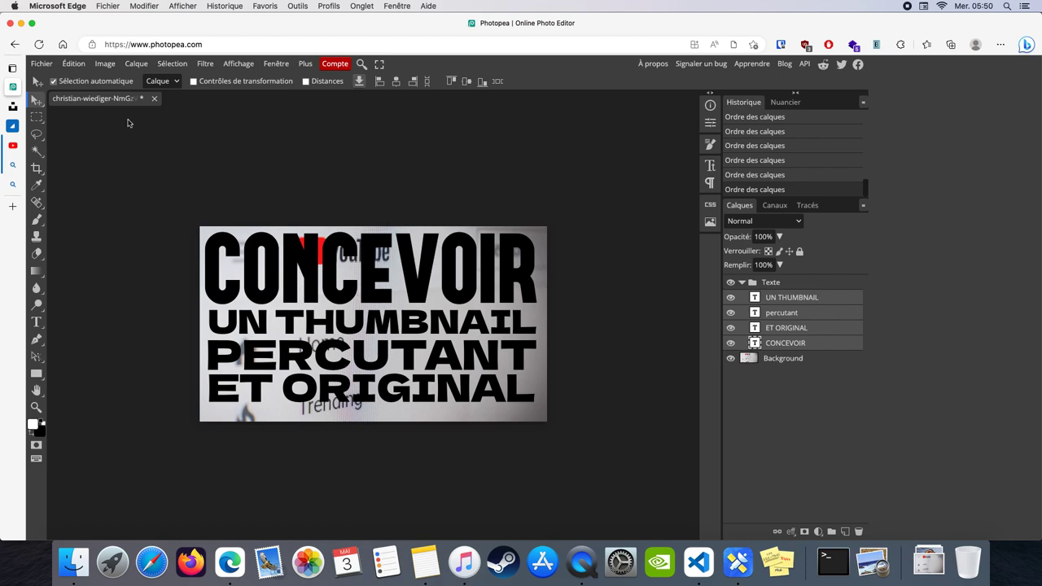
left_click(74, 64)
left_click(88, 244)
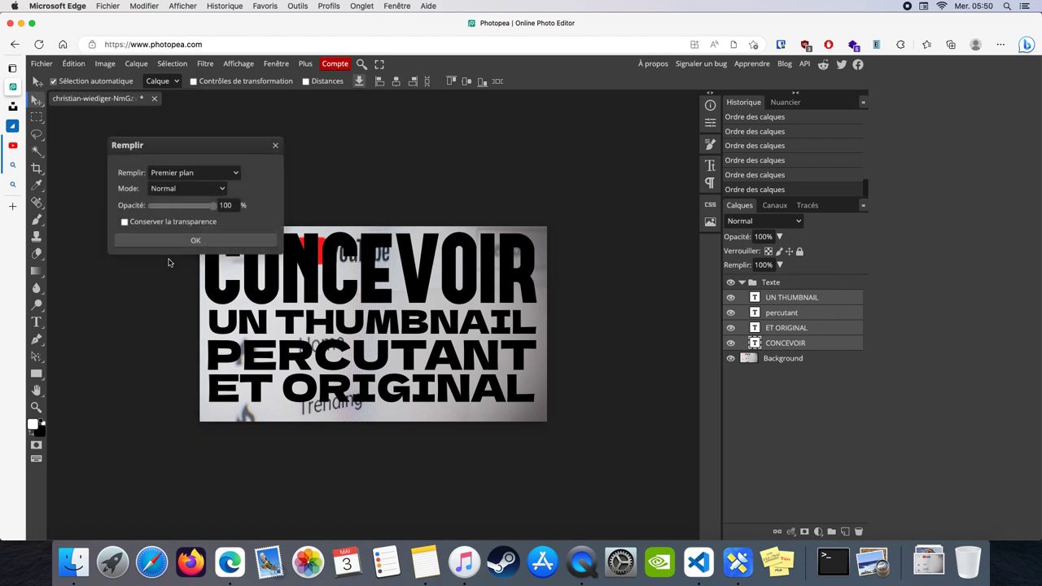
left_click(275, 145)
Free-transform the four selected text layers together, scaling them proportionally to about 101.14%.
left_click(73, 64)
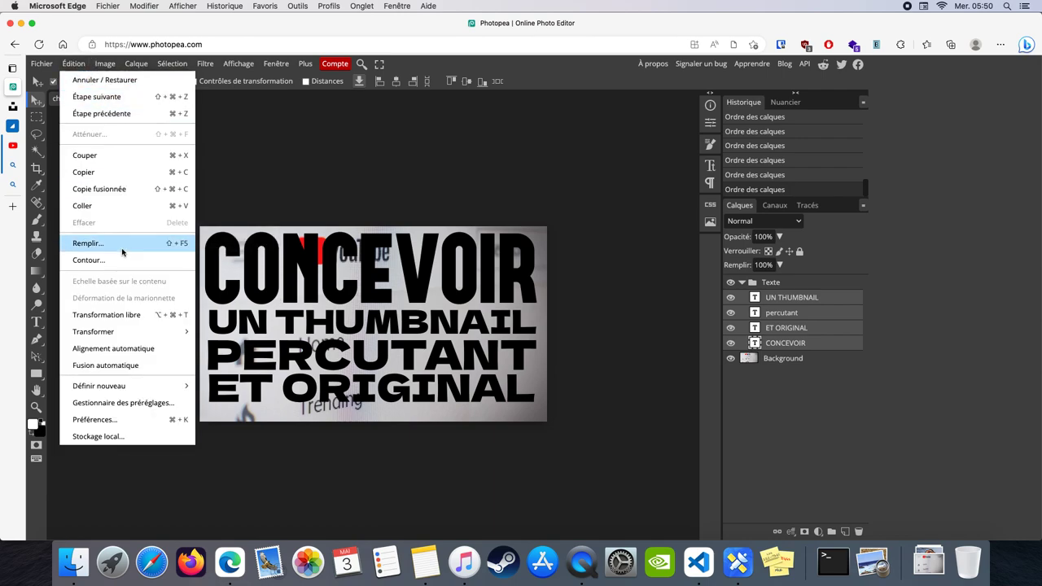
left_click(128, 314)
left_click_drag(537, 403, 539, 403)
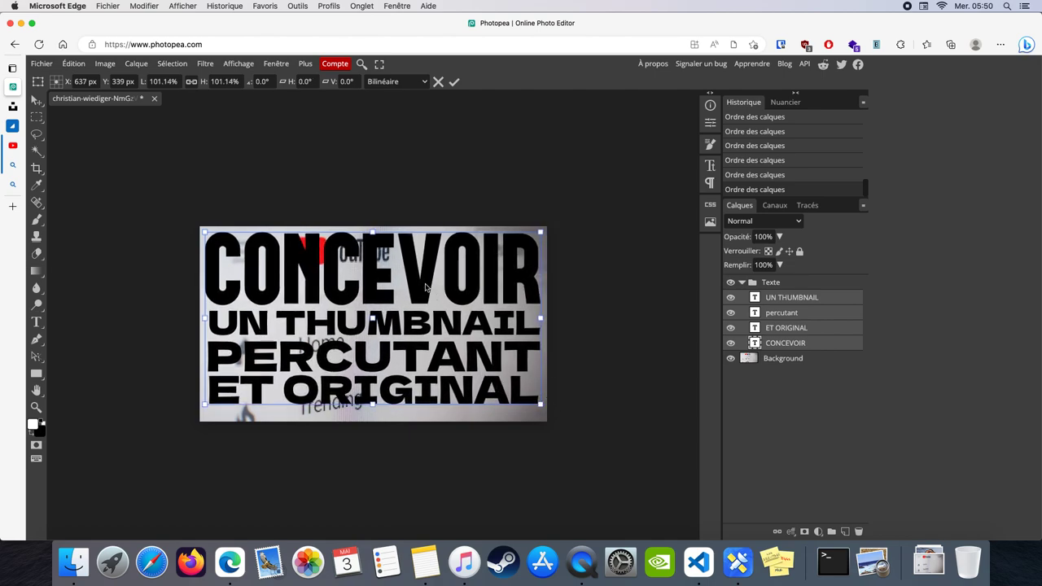
Move the text block to the horizontal centre of the canvas at X 640 px, Y 354 px, and apply the transformation.
left_click_drag(425, 286, 423, 288)
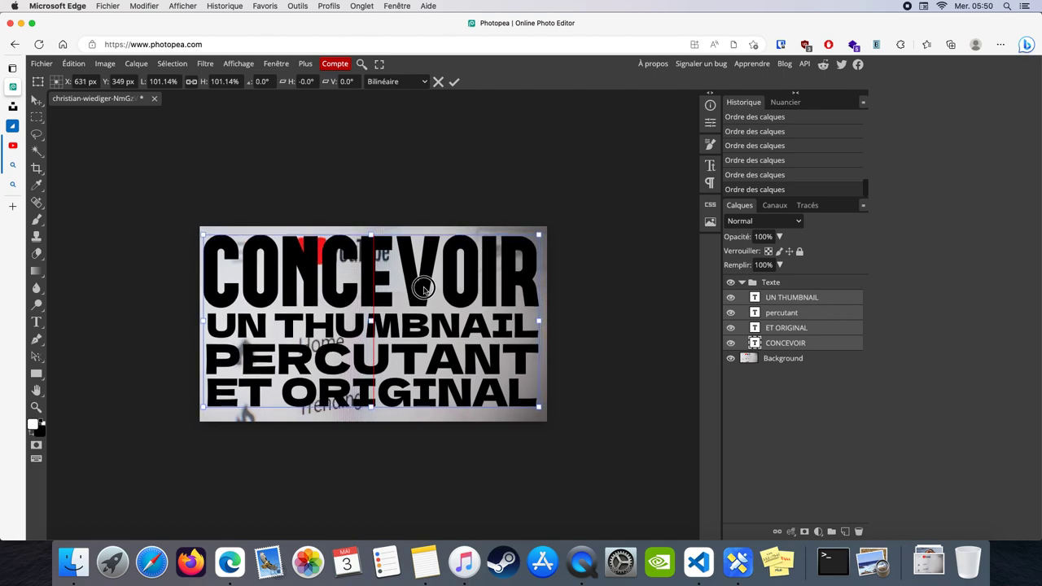
left_click_drag(423, 289, 424, 290)
key("Down")
key("Down")
key("Down")
key("Down")
key("Down")
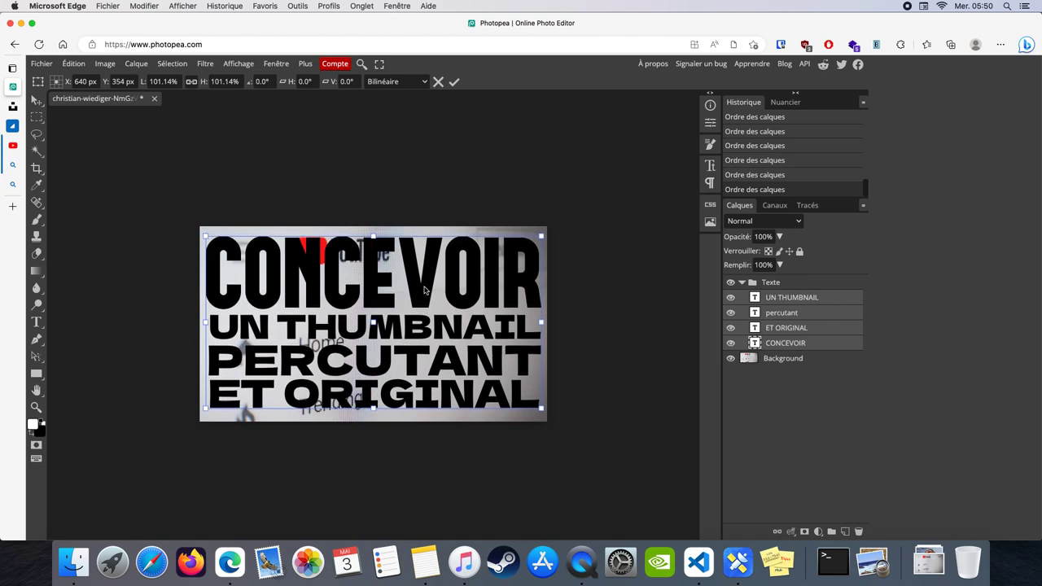
key("Return")
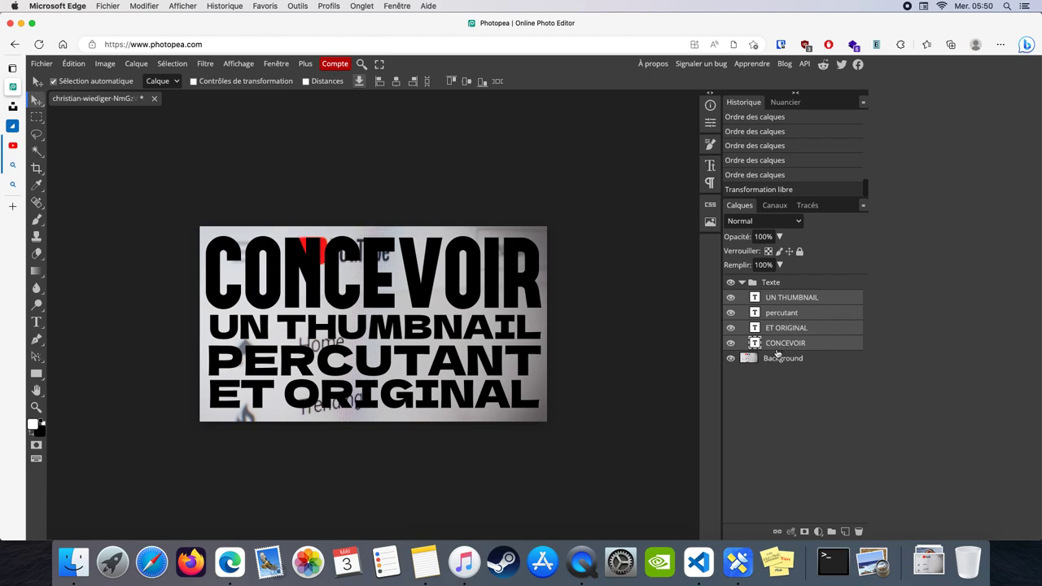
Collapse the "Texte" folder and export the thumbnail as a 1280 by 720 px JPG at 100% quality.
left_click(740, 283)
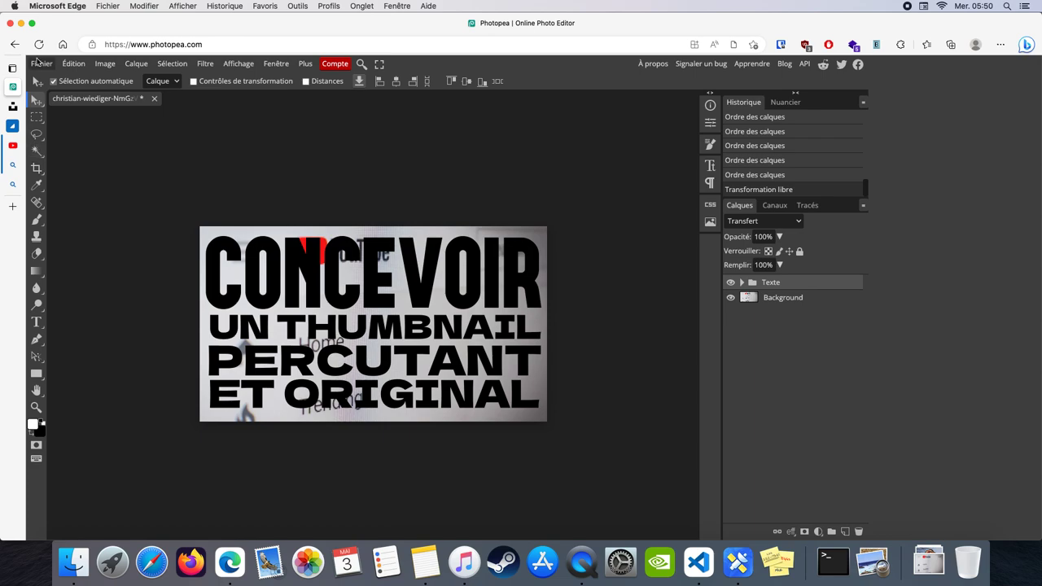
left_click(37, 63)
mouse_move(85, 226)
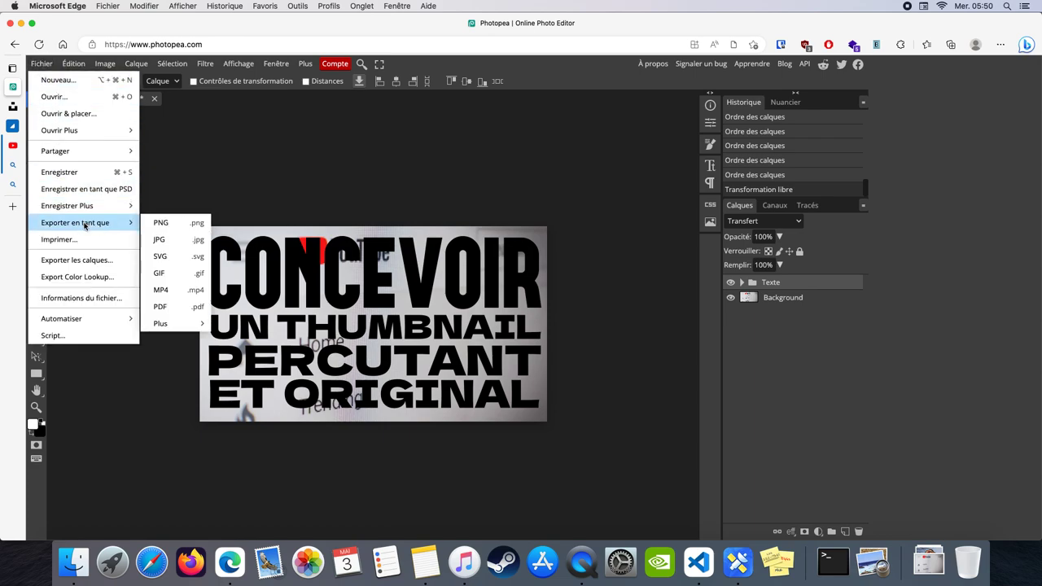
left_click(167, 240)
left_click(434, 183)
left_click(413, 206)
double_click(403, 208)
double_click(446, 208)
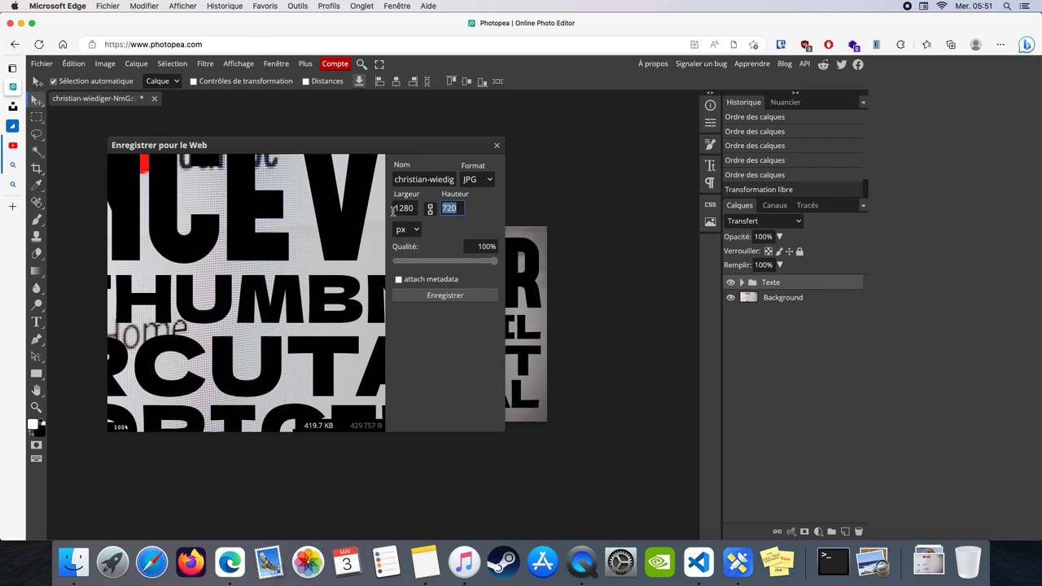
left_click(440, 298)
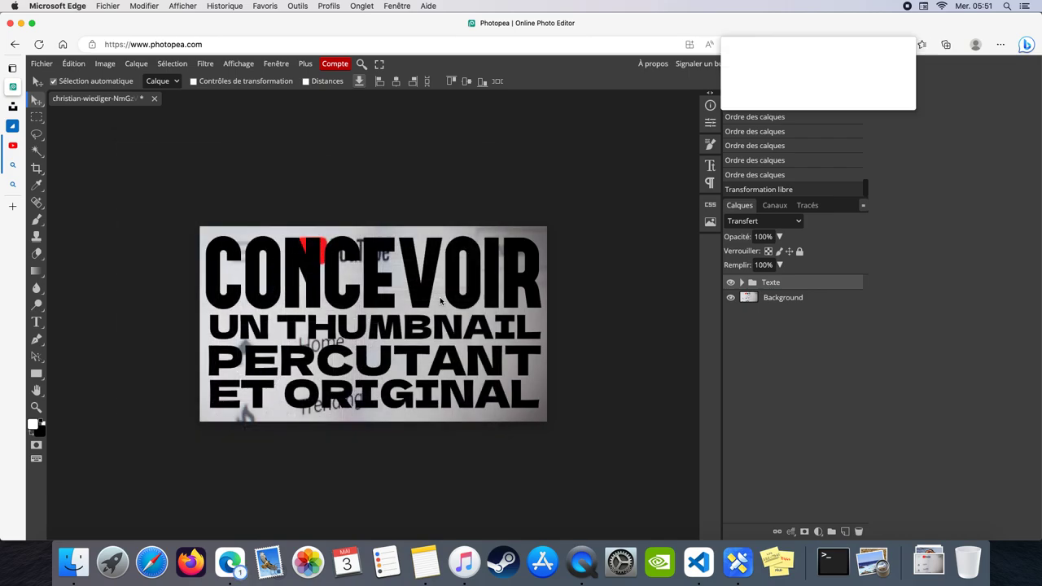
Open the downloaded JPG in Preview (Aperçu) and move its window clear of the screen corner to examine the result.
left_click(817, 94)
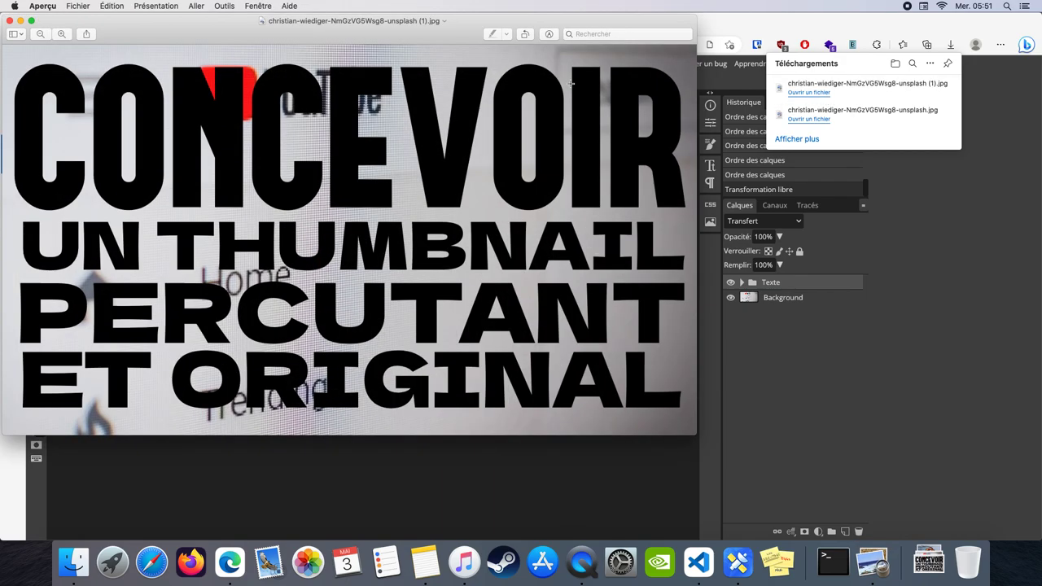
left_click_drag(452, 26, 578, 78)
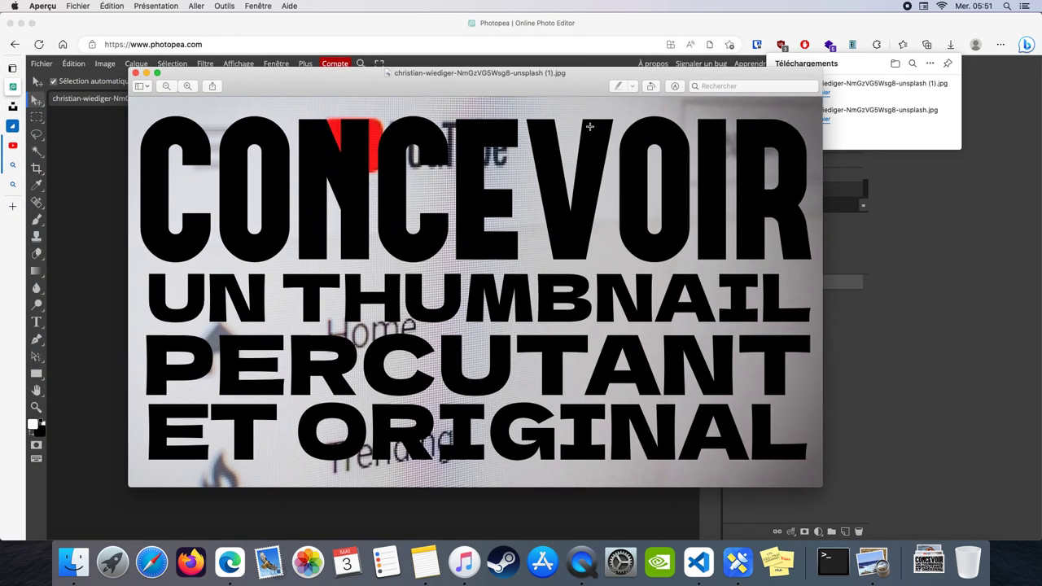